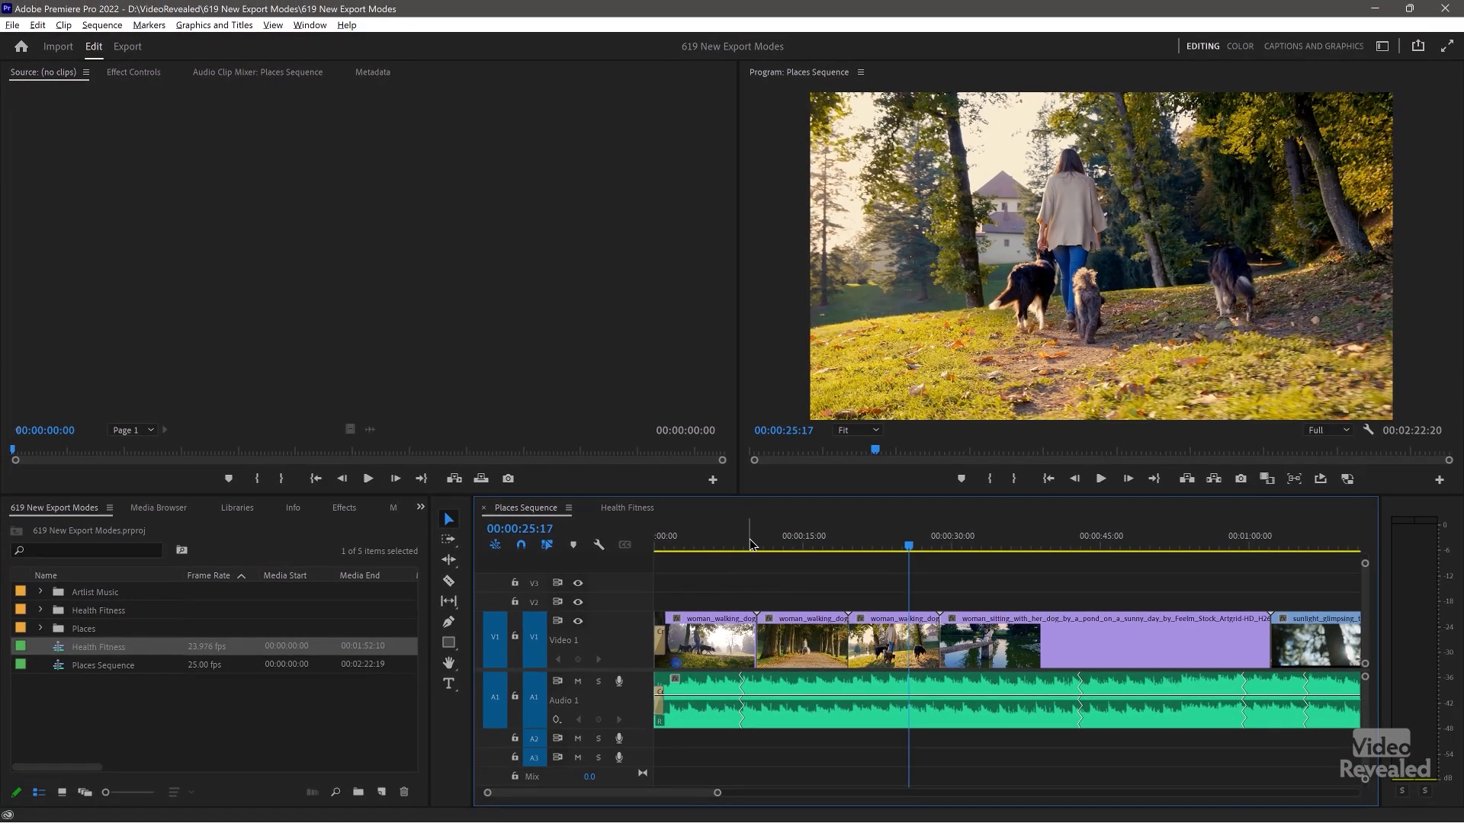
Step: Play part of Places Sequence from about 00:00:10:08 and part of the Health Fitness sequence, and return to Places Sequence
mouse_move(748, 542)
mouse_down()
mouse_move(827, 543)
mouse_move(760, 557)
mouse_up()
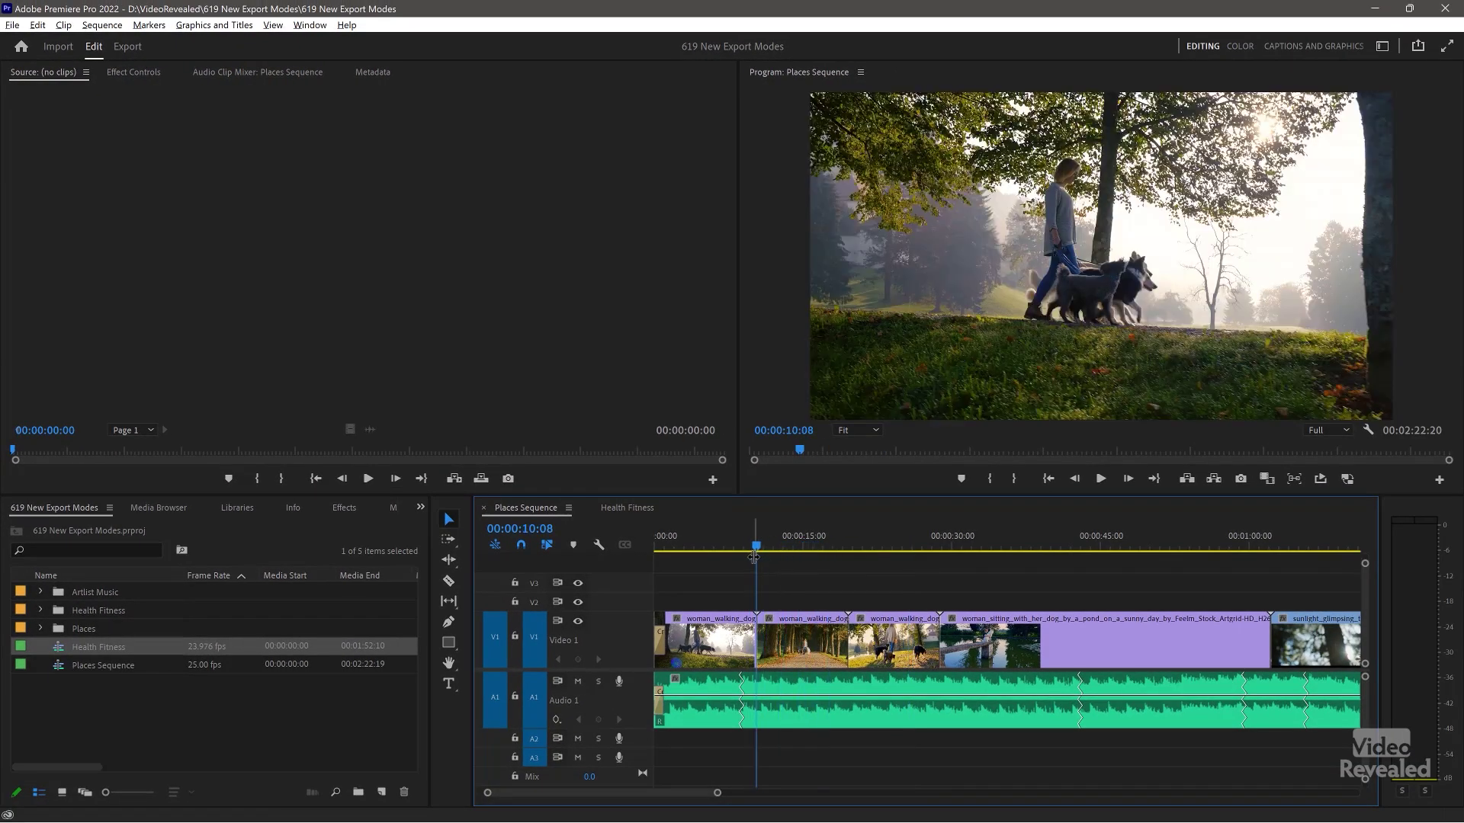
key(space)
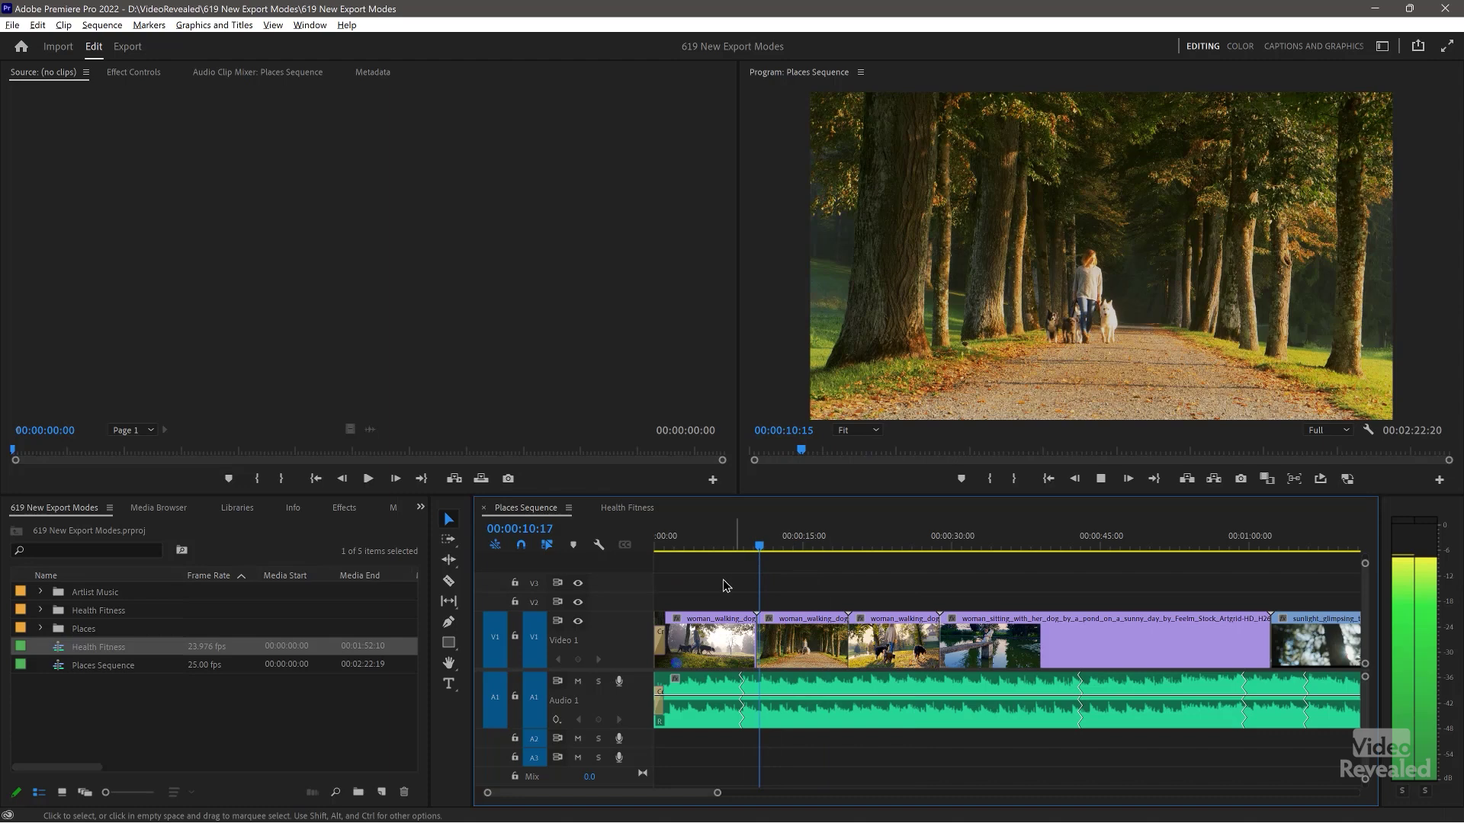
click(627, 508)
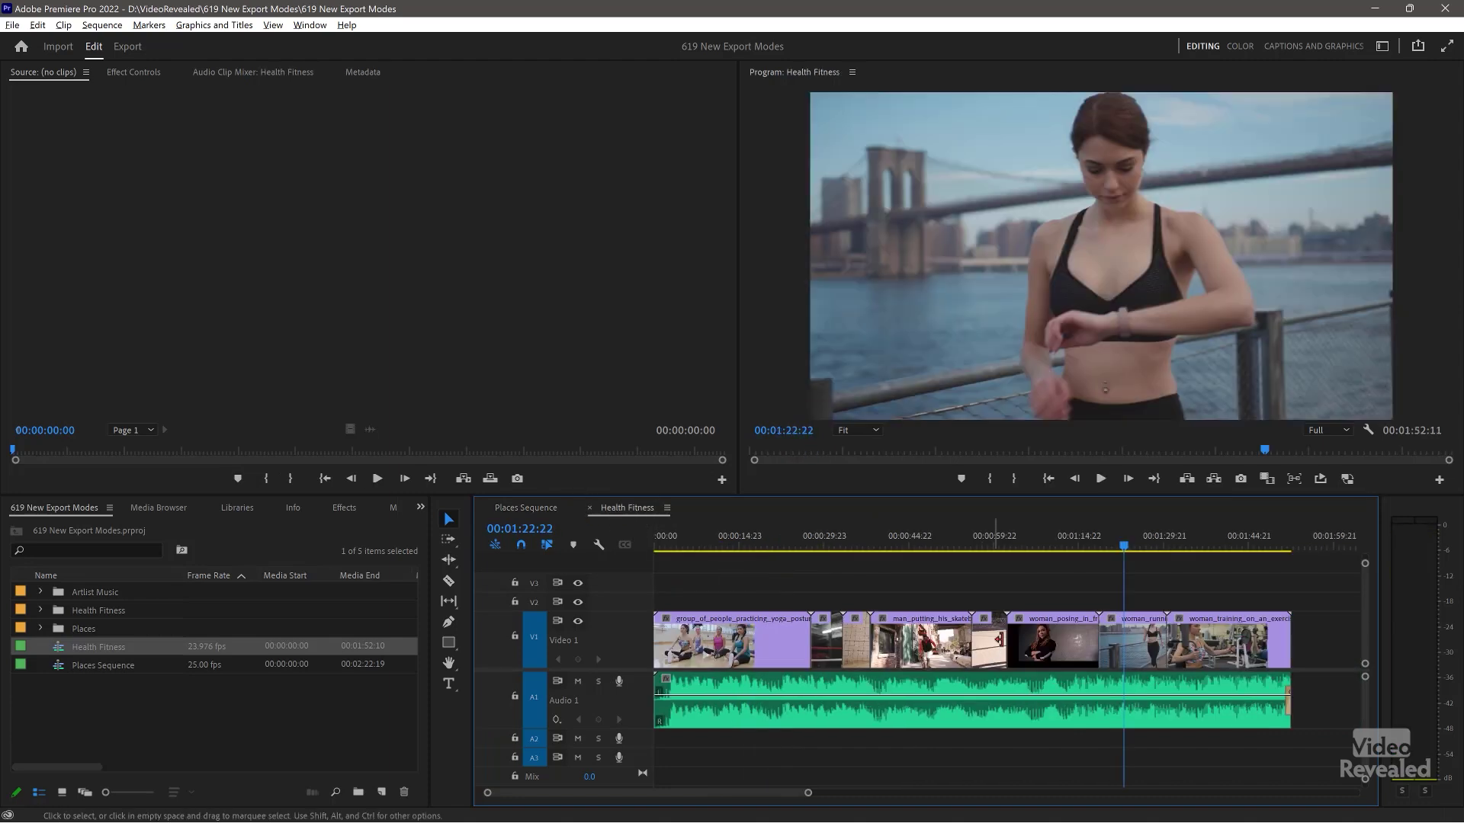
key(space)
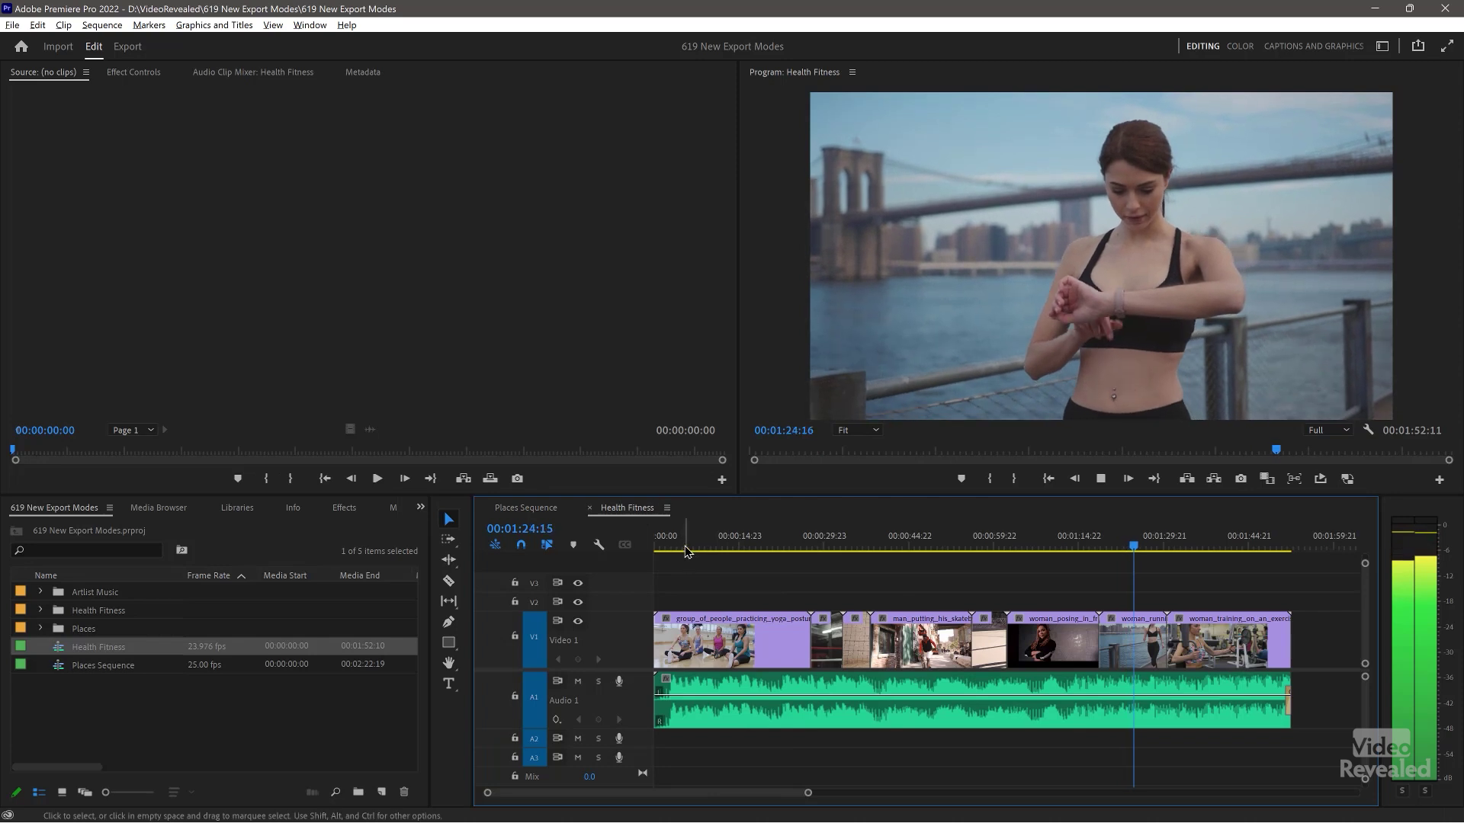
key(space)
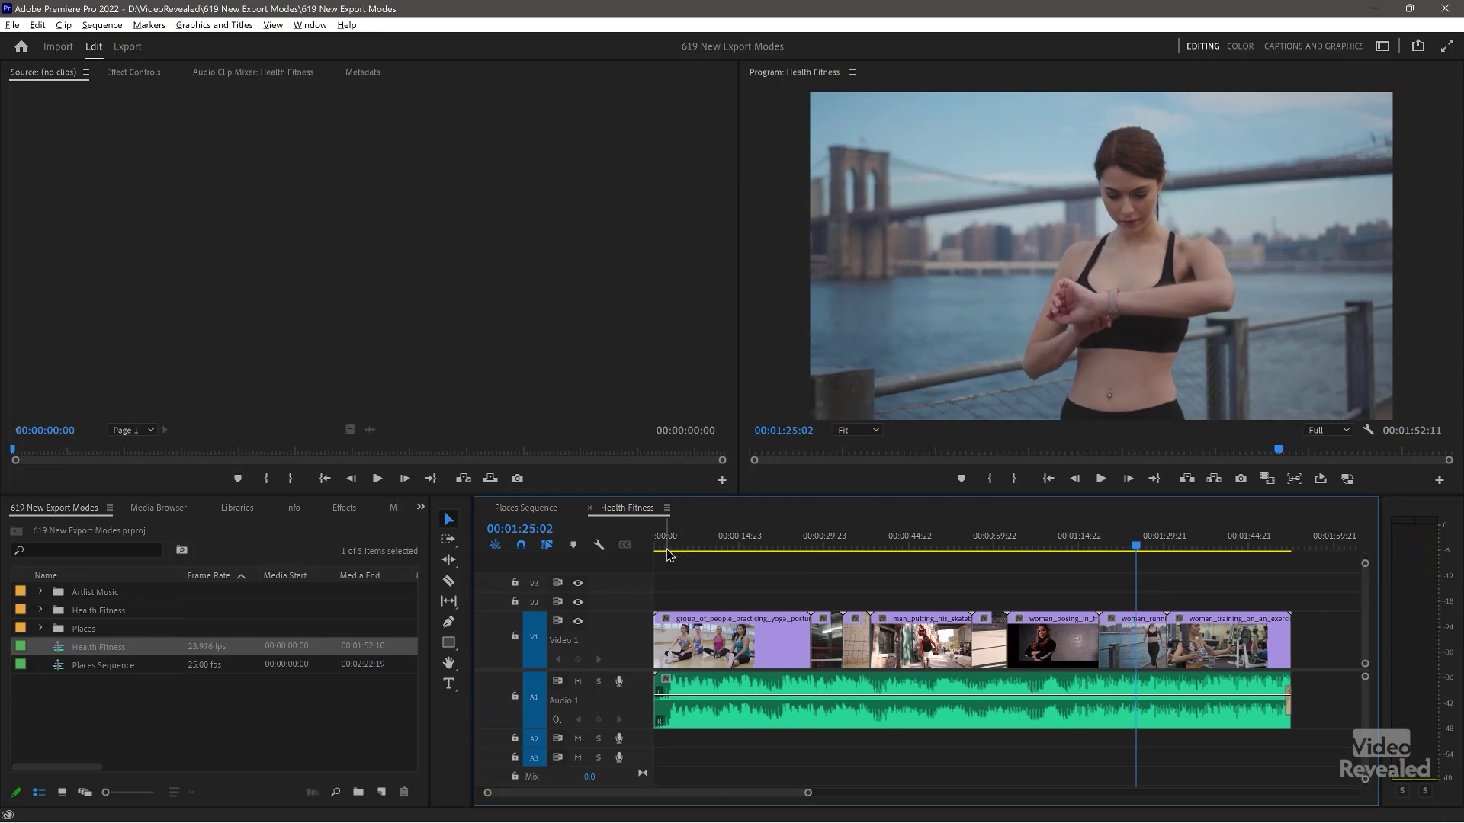
click(528, 512)
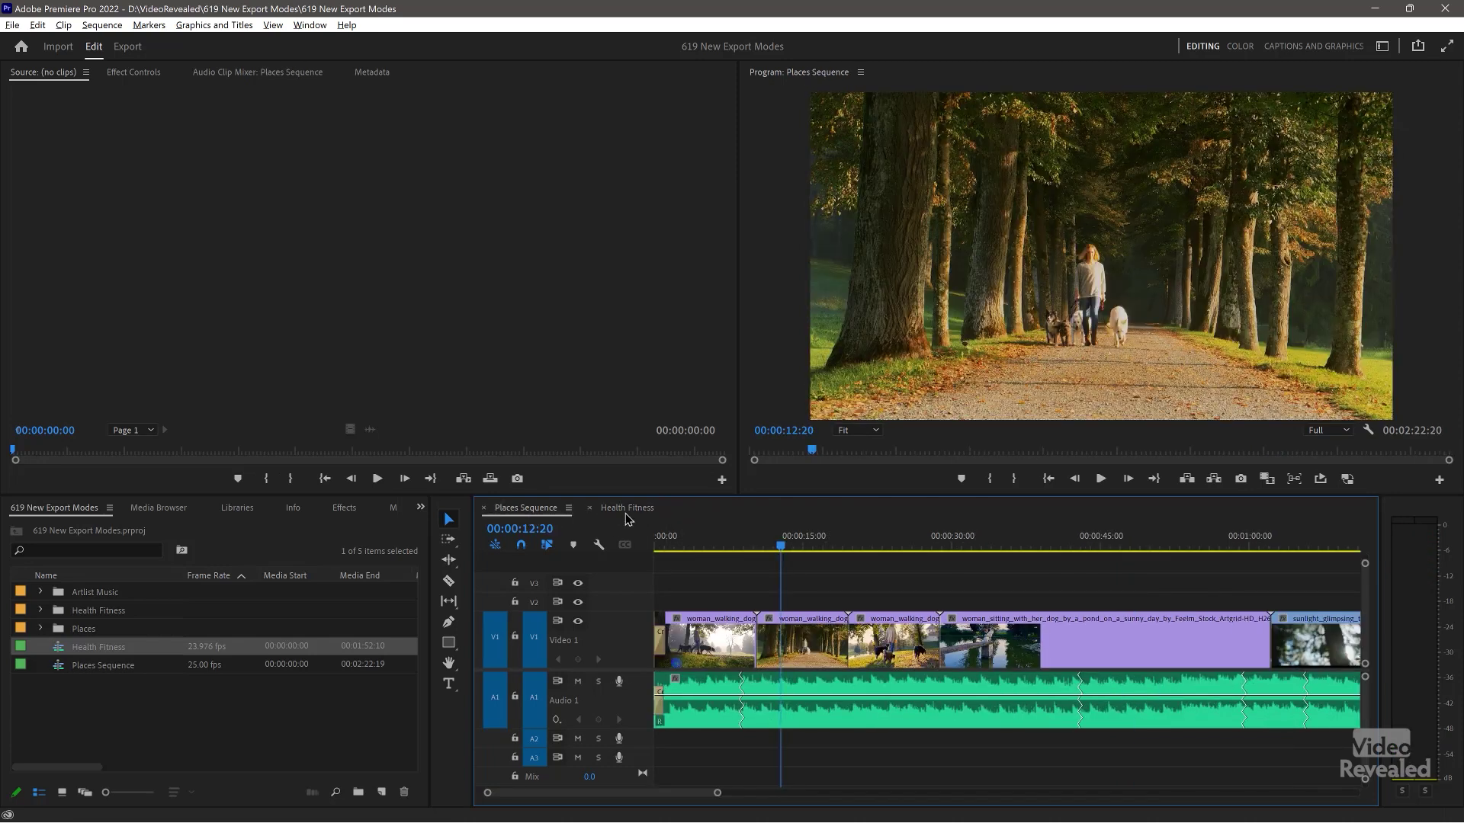
click(628, 509)
click(518, 516)
Step: Select the first four clips in the Places bin, review the export options available for them, and collapse the bin
click(41, 629)
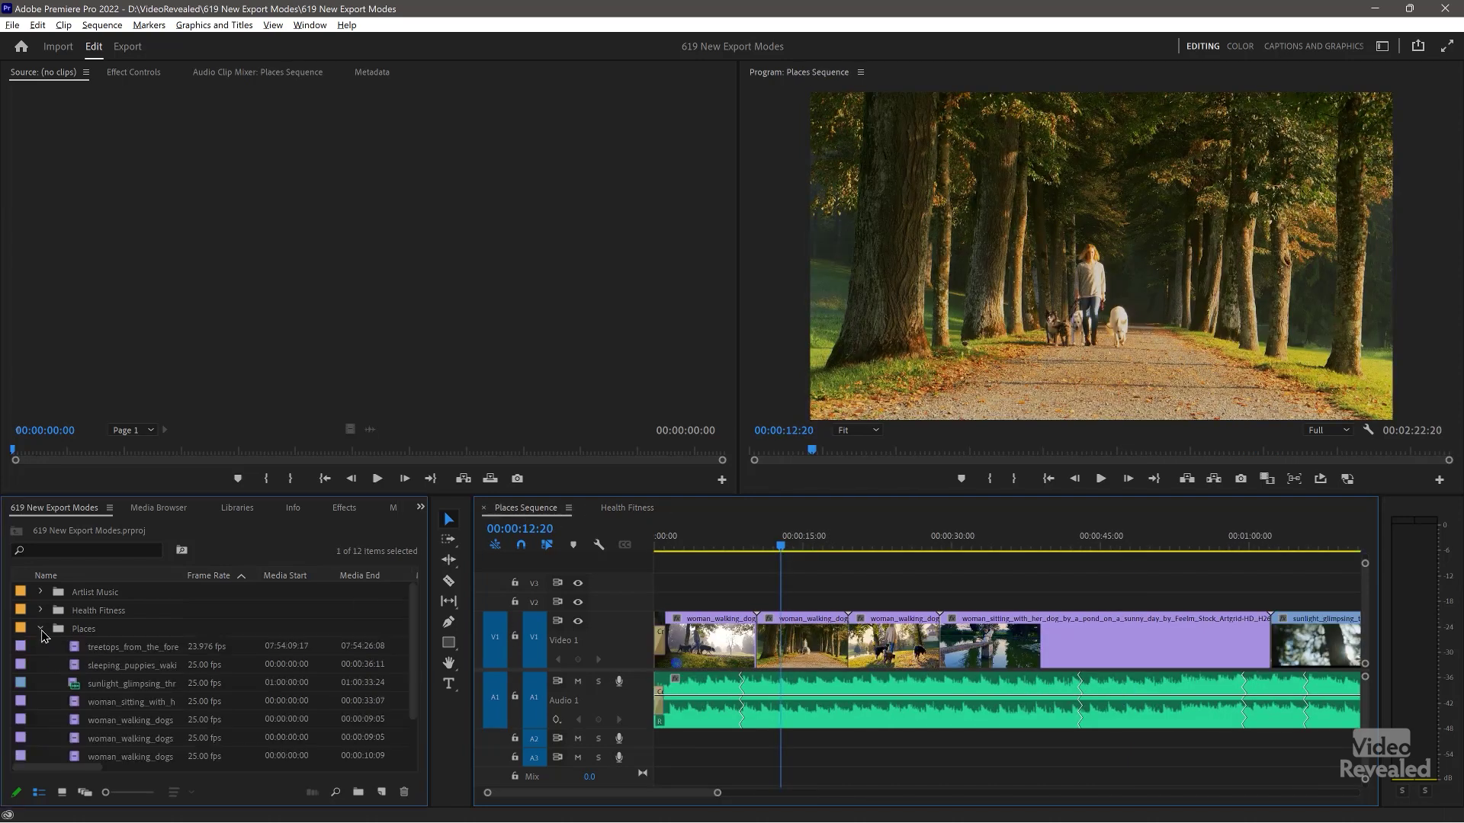
drag(52, 648, 89, 693)
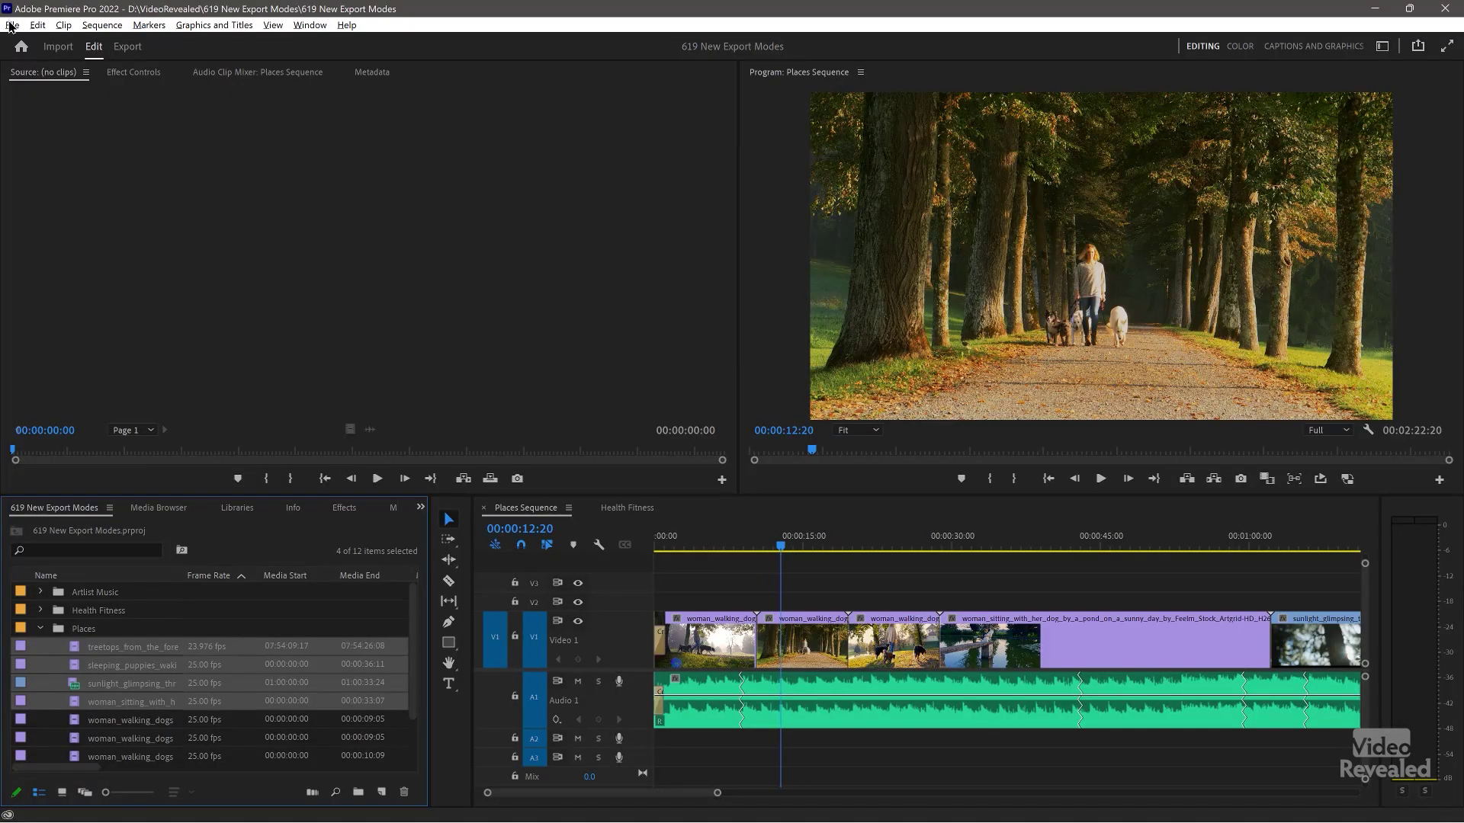
click(12, 25)
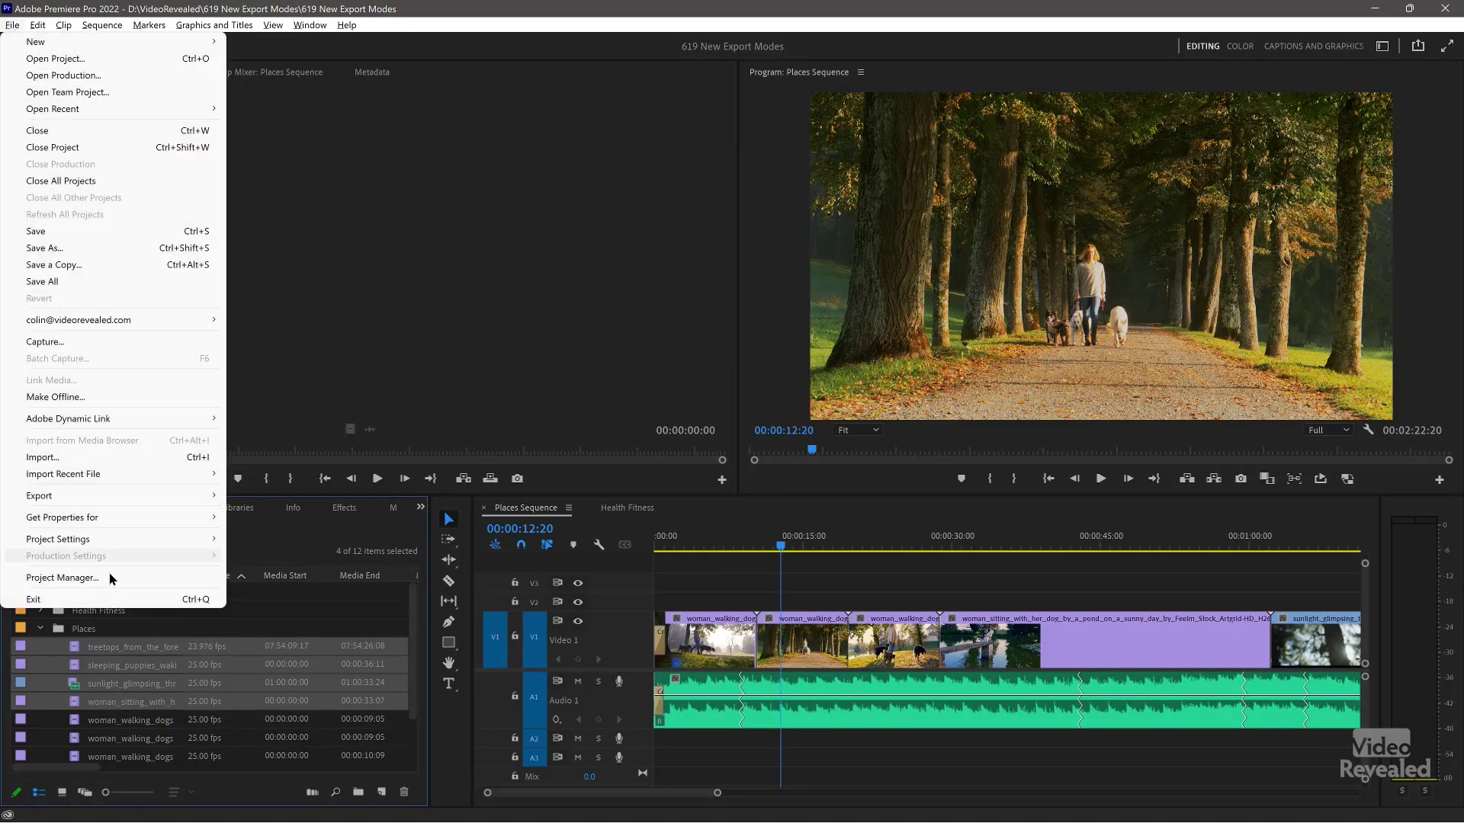
mouse_move(101, 497)
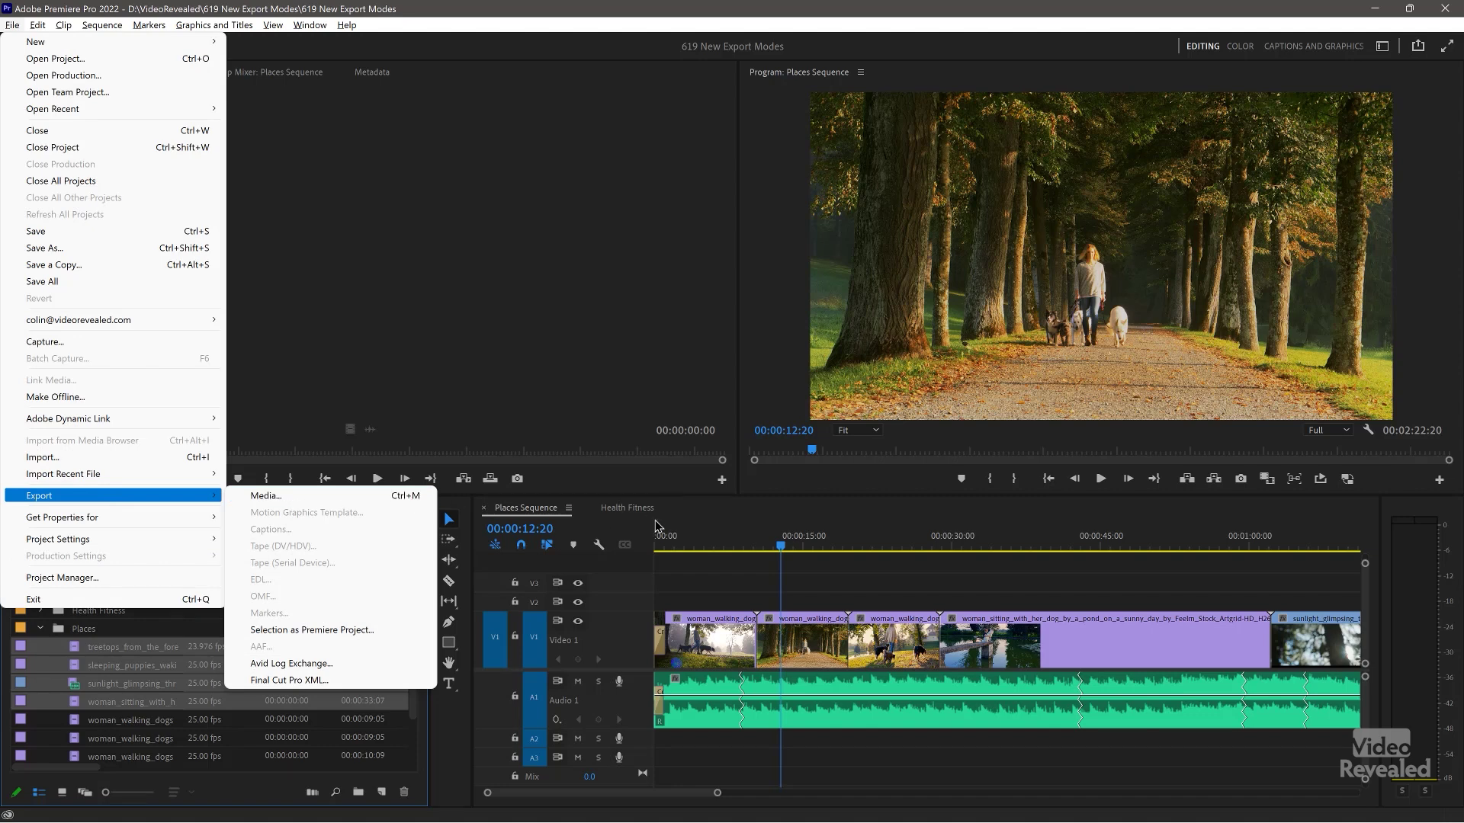
click(681, 523)
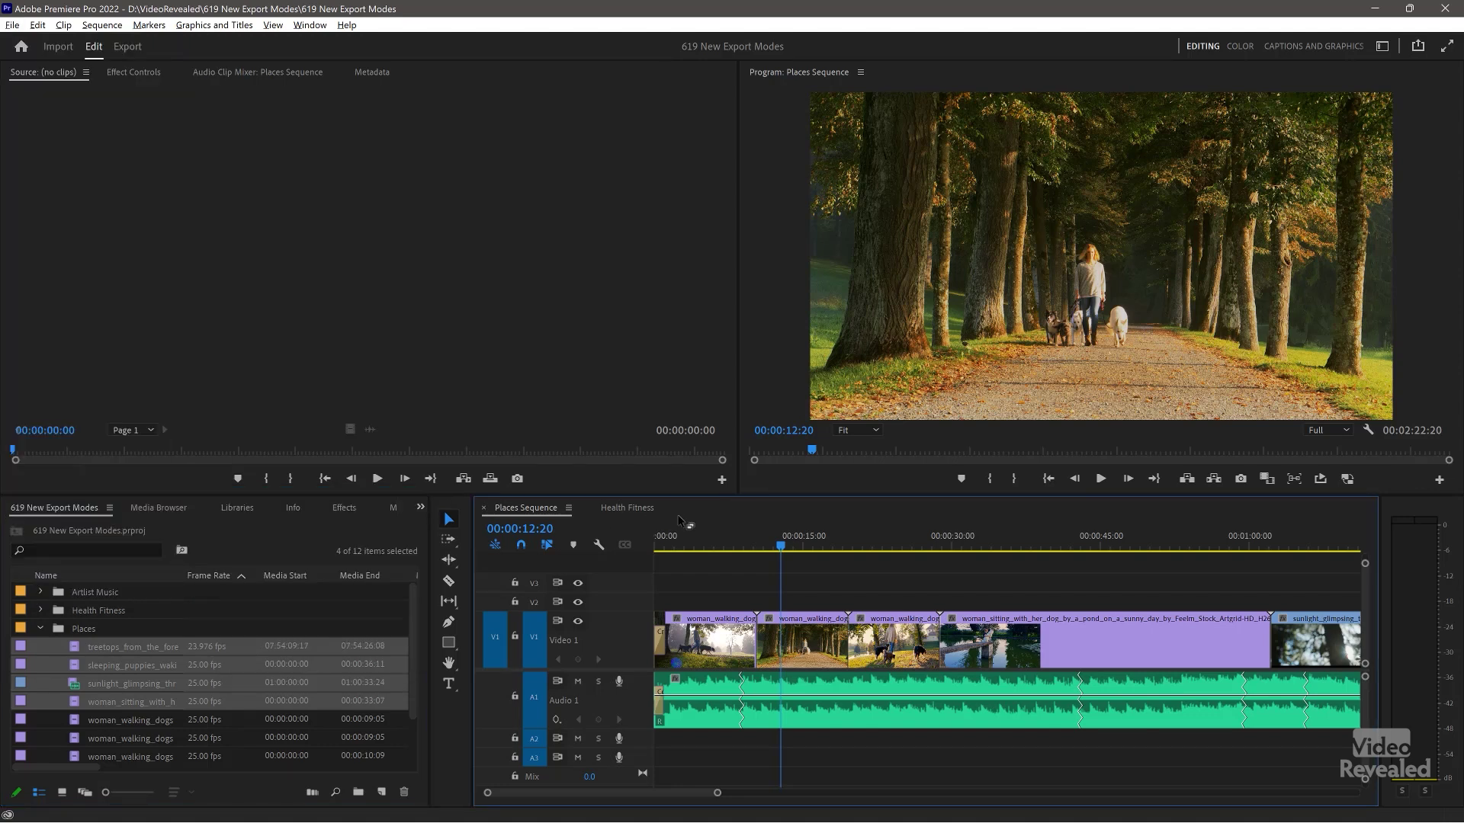
click(39, 629)
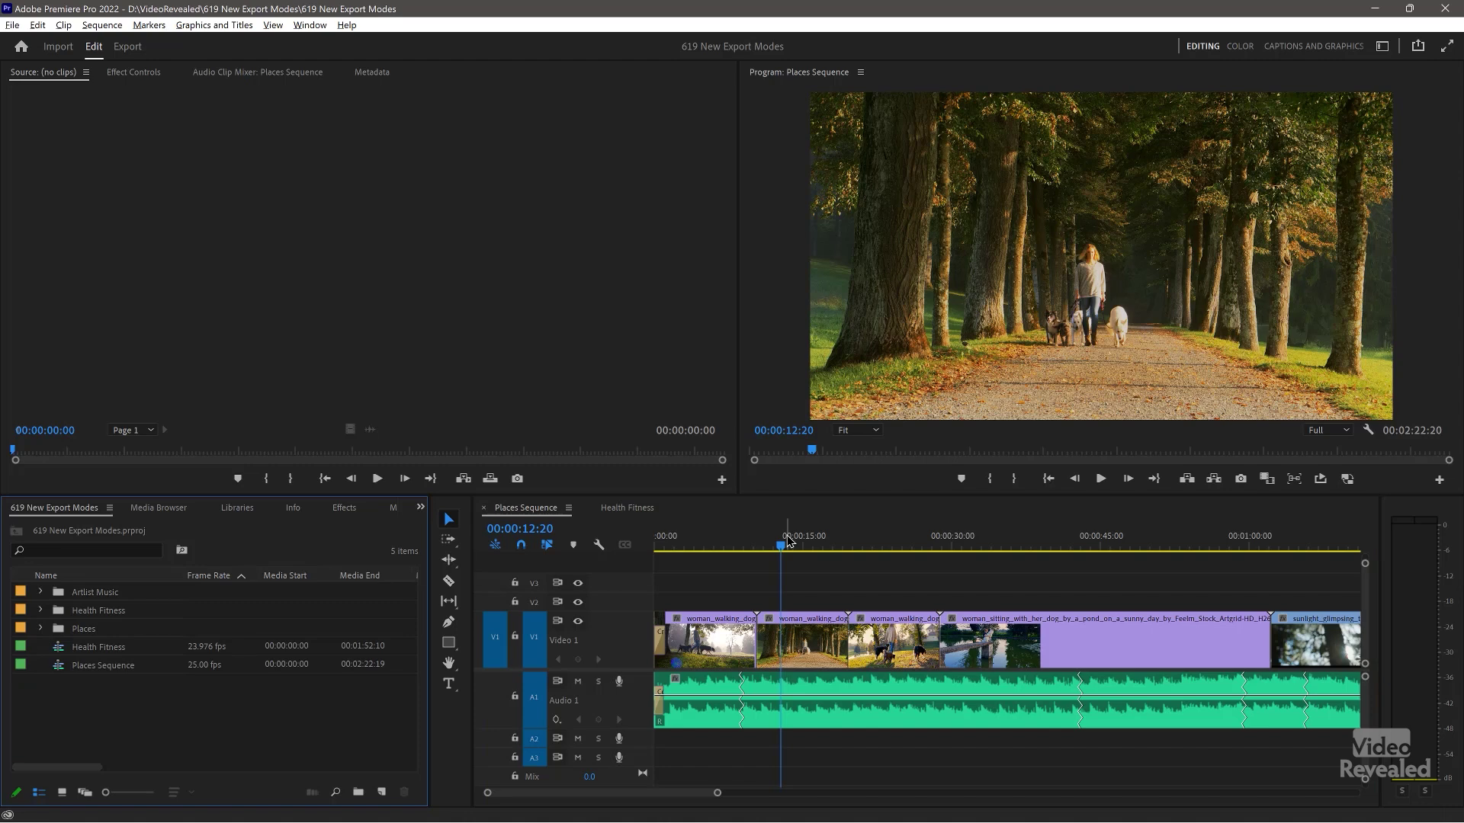
Step: Open the export settings for Places Sequence and preview it by playing it and stepping through single frames
click(127, 47)
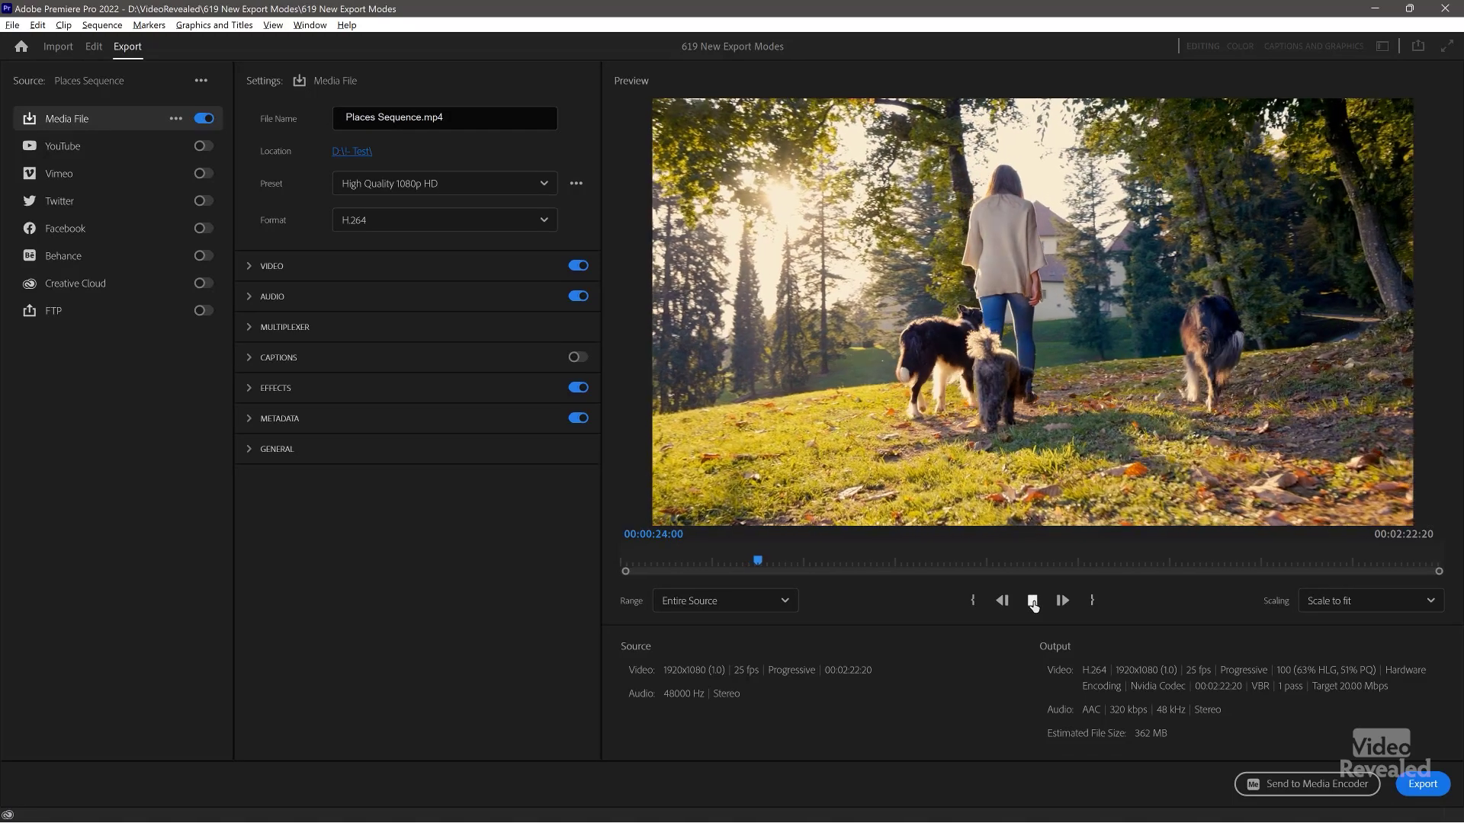
click(1036, 604)
click(1063, 602)
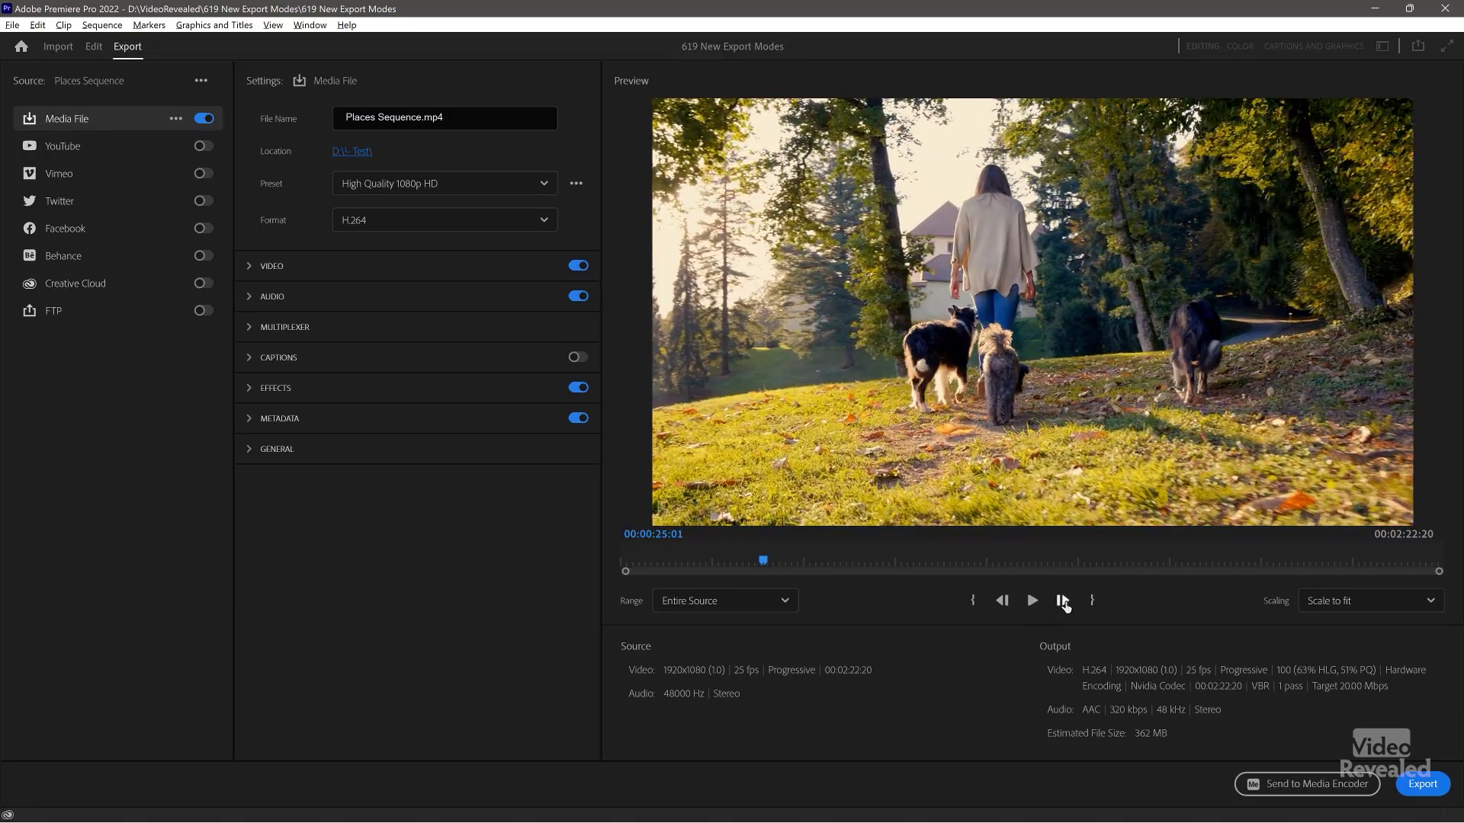
click(1003, 602)
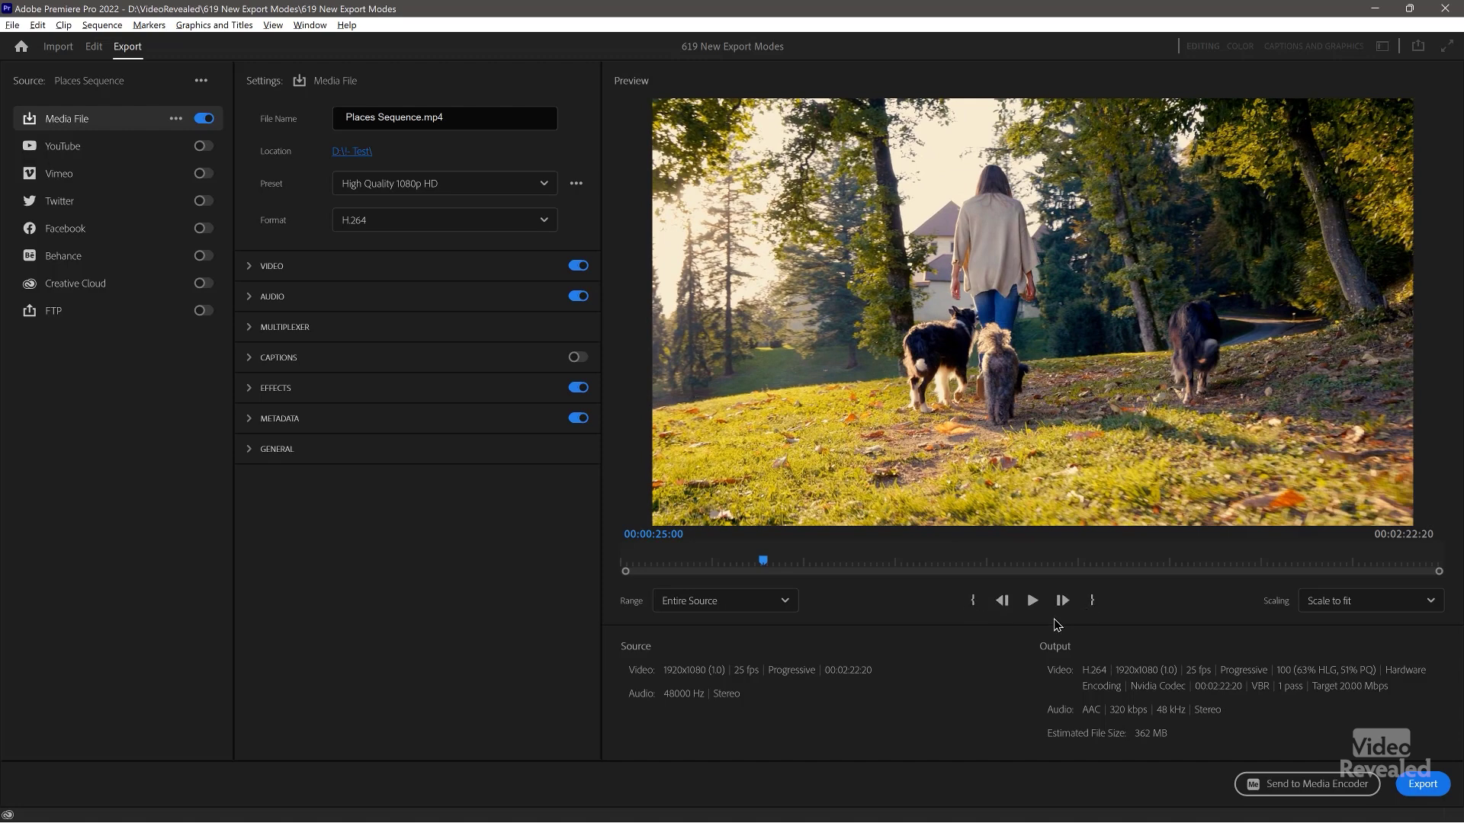
key(Left)
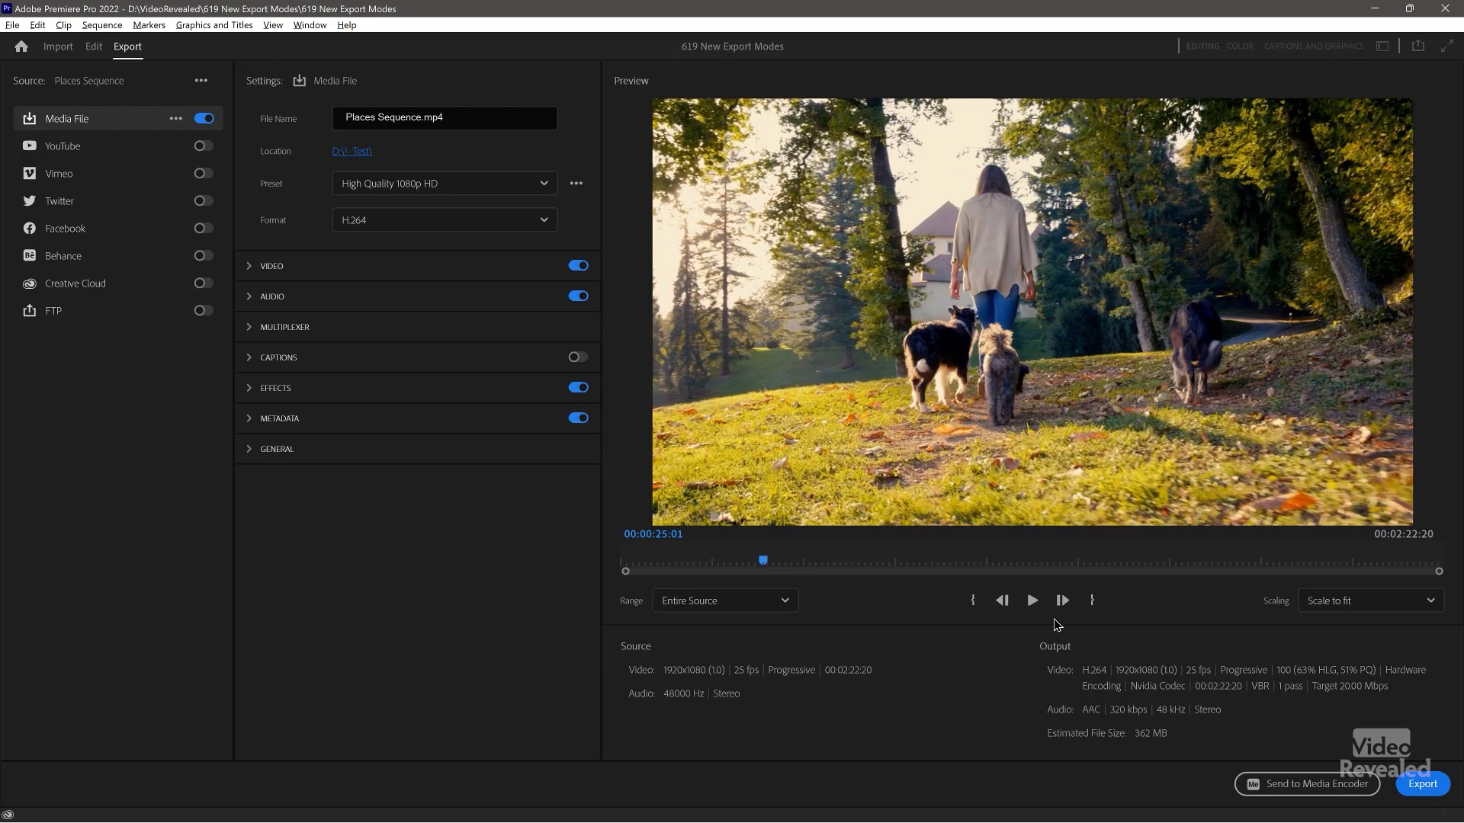
key(space)
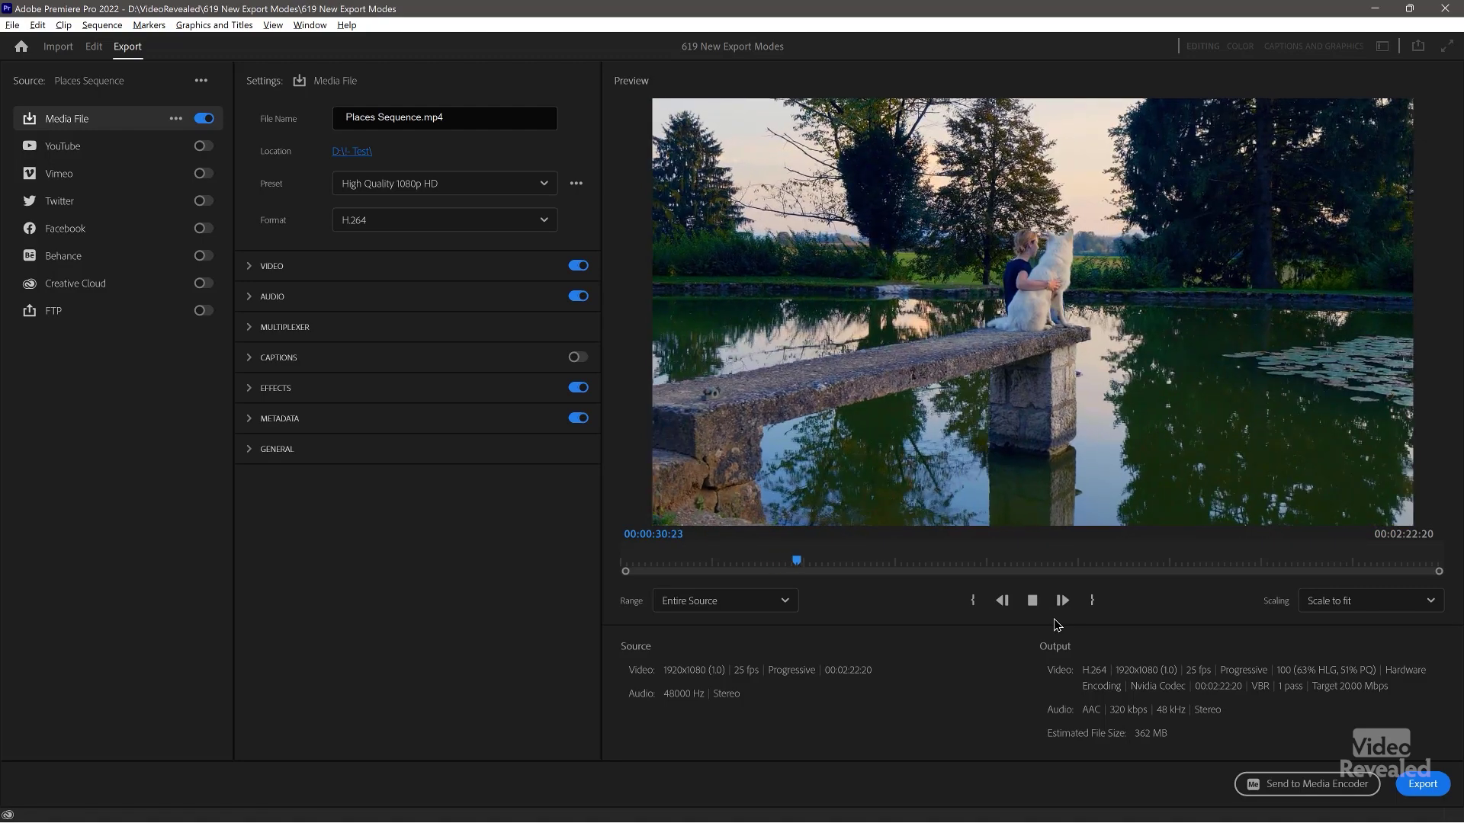
key(space)
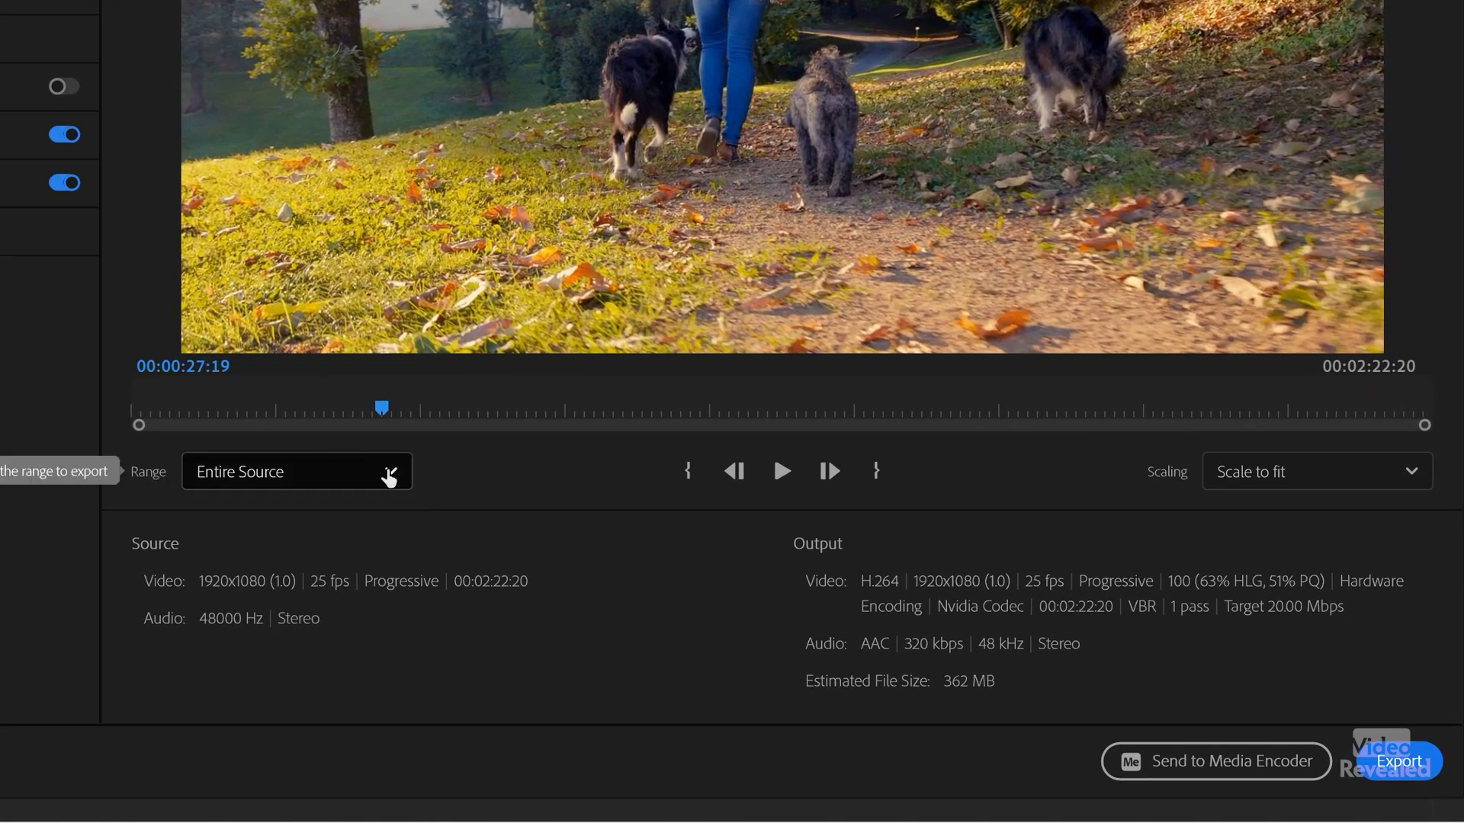
Step: Try a custom export range with a trimmed start, and reset the range to Entire Source
click(400, 481)
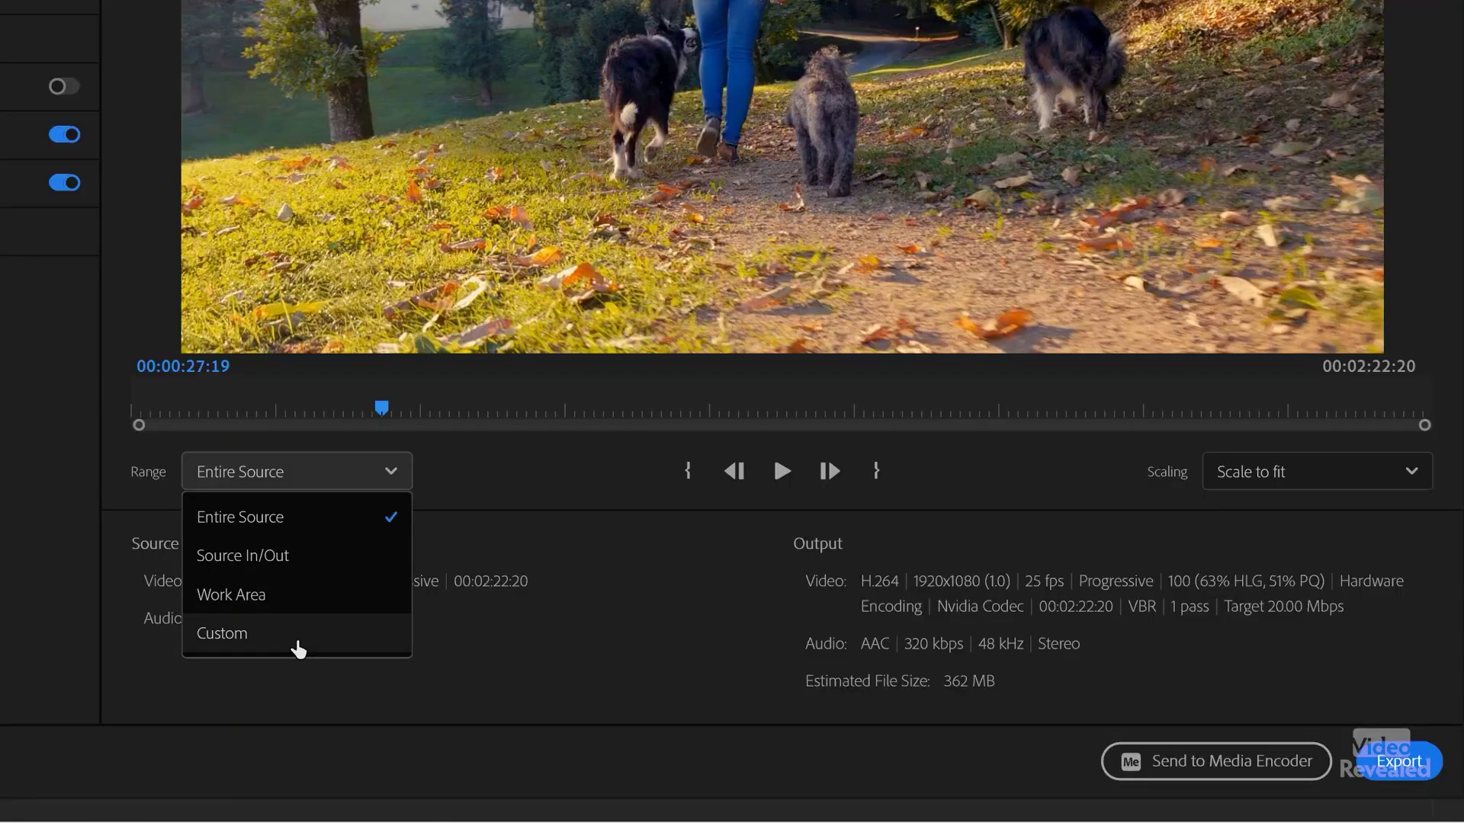
click(293, 635)
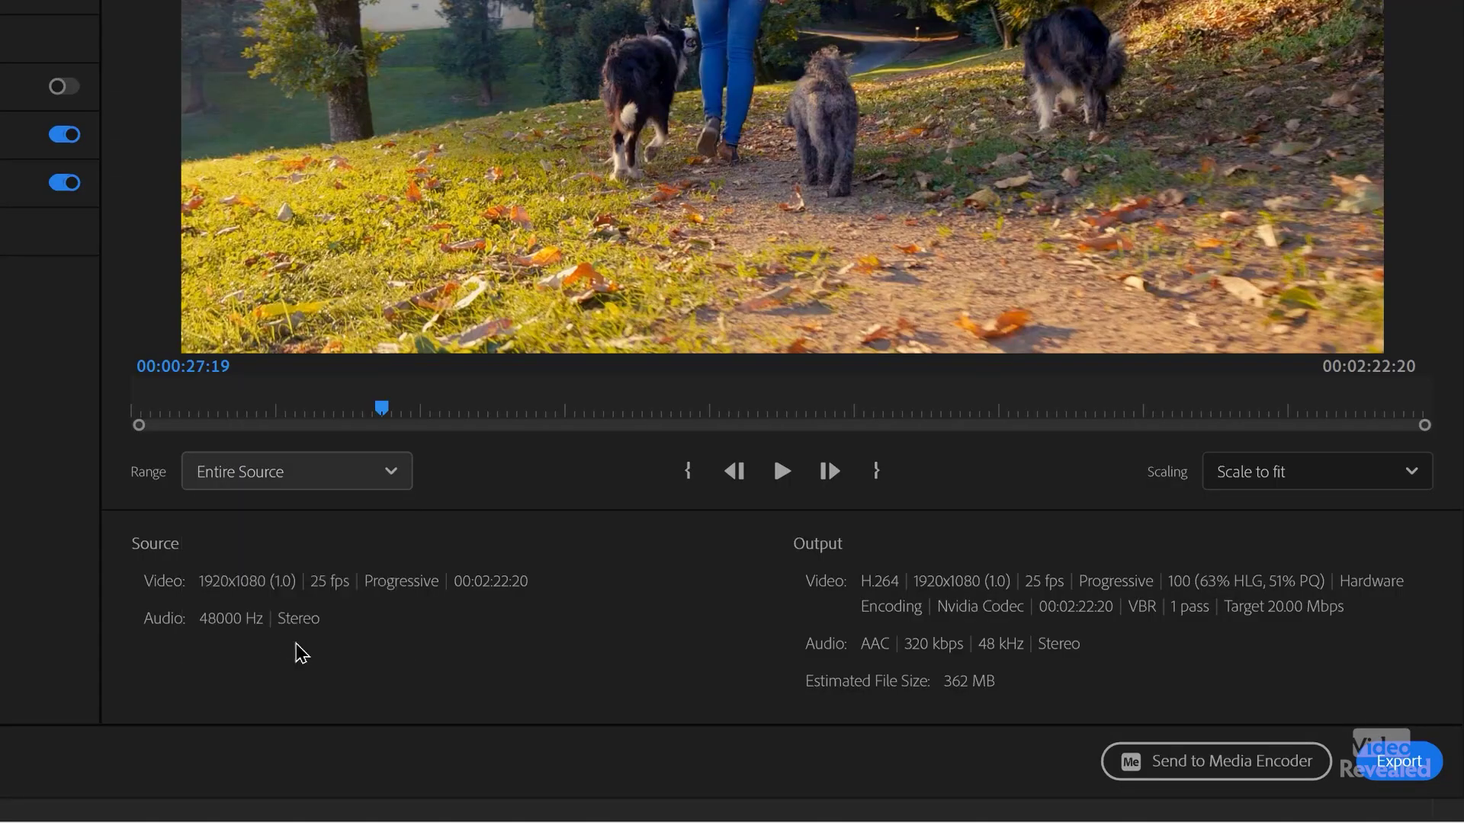
drag(347, 398, 265, 414)
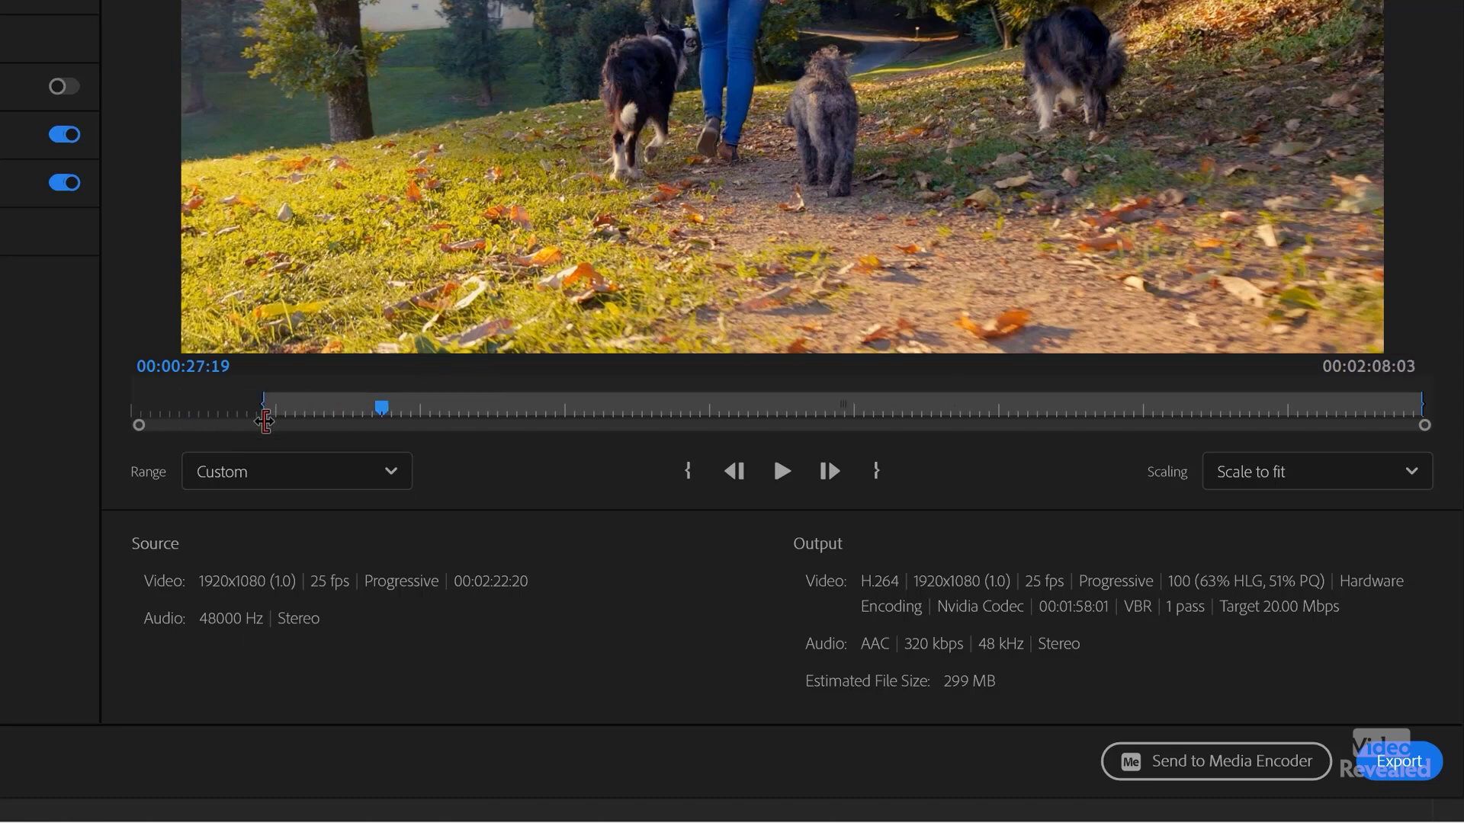
click(280, 474)
click(250, 517)
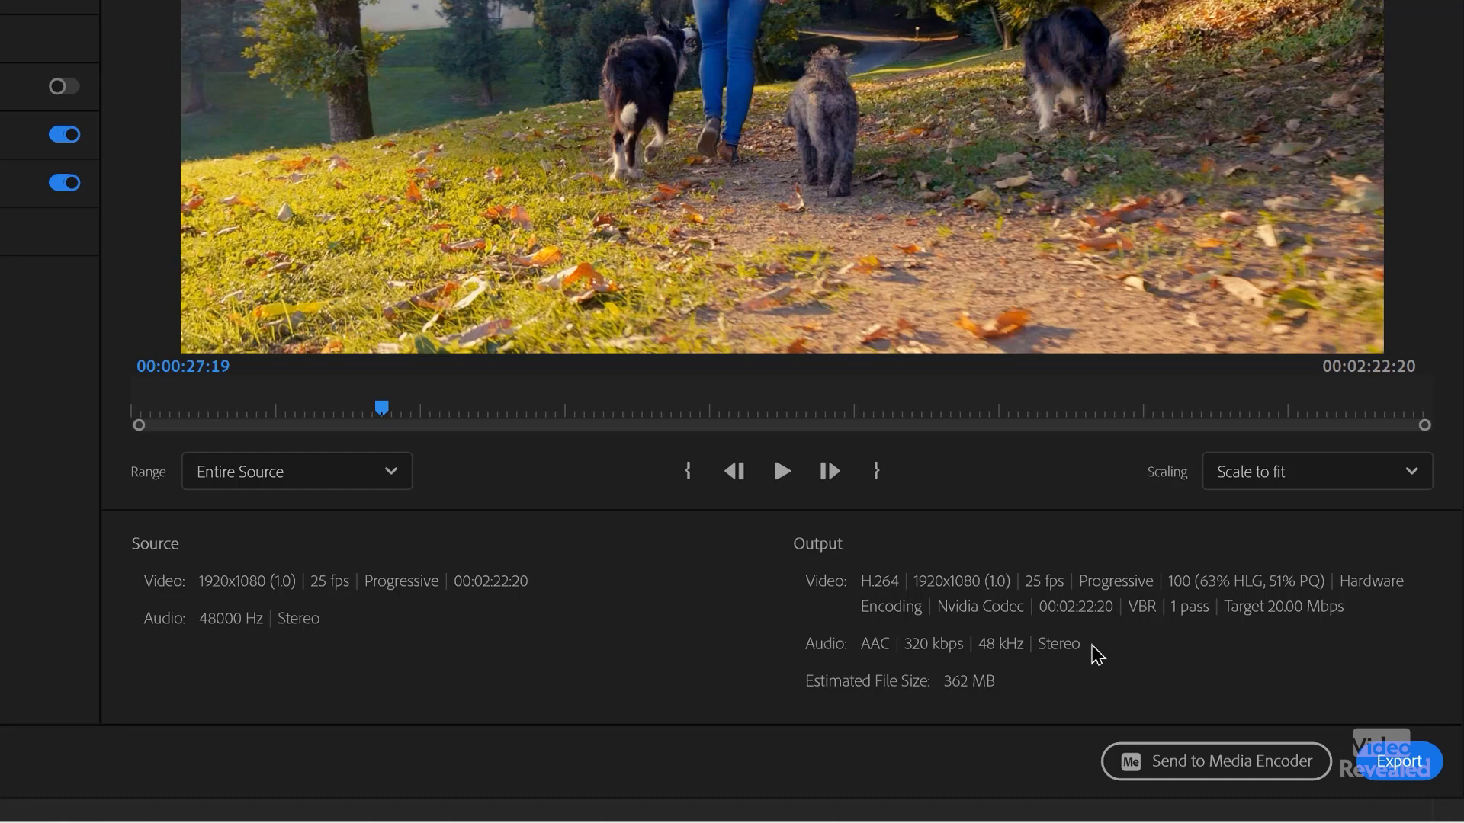
Step: Review the scaling options available for the export, keeping Scale to fit
click(1395, 478)
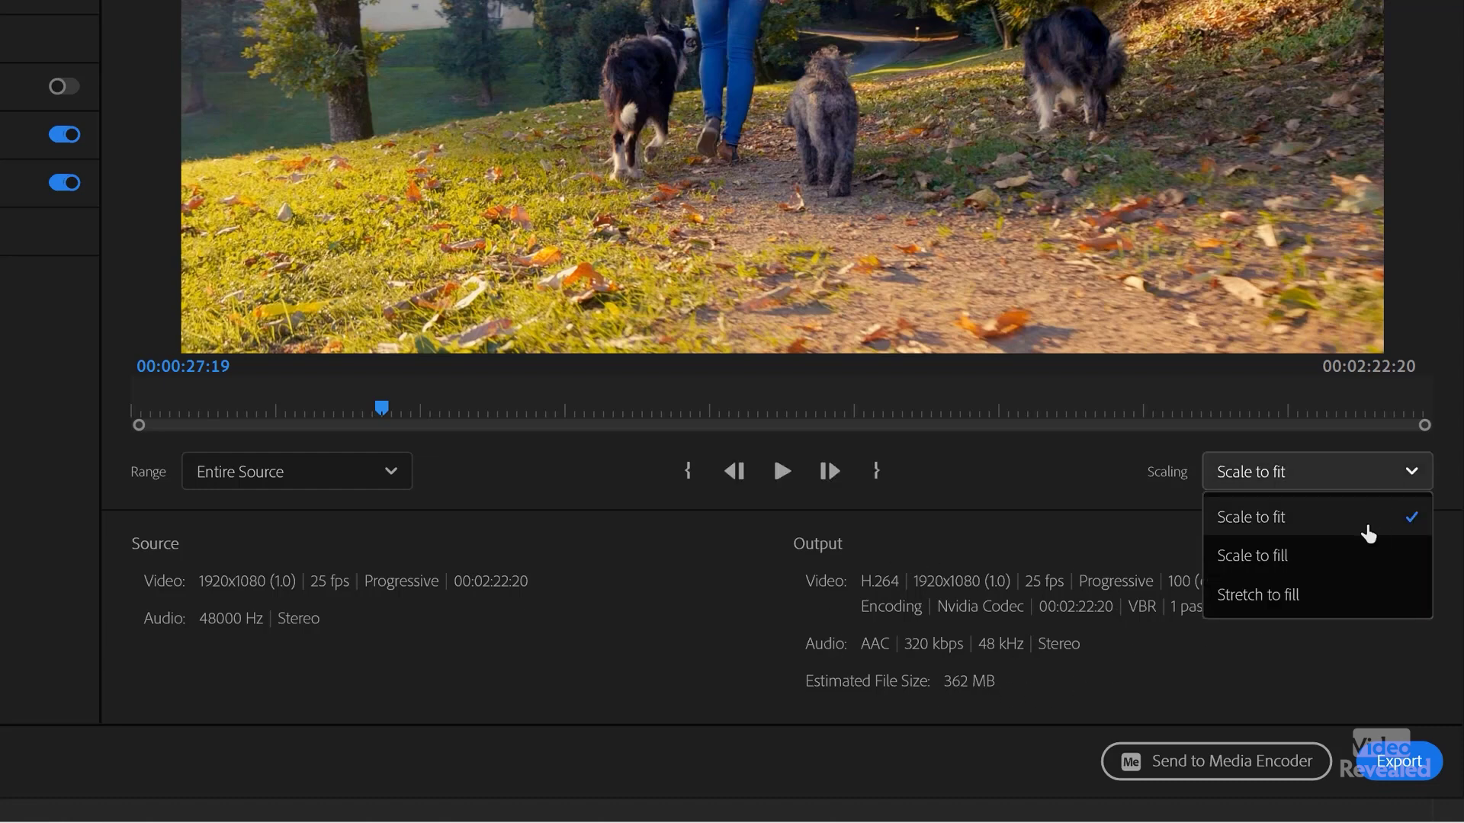
click(1113, 523)
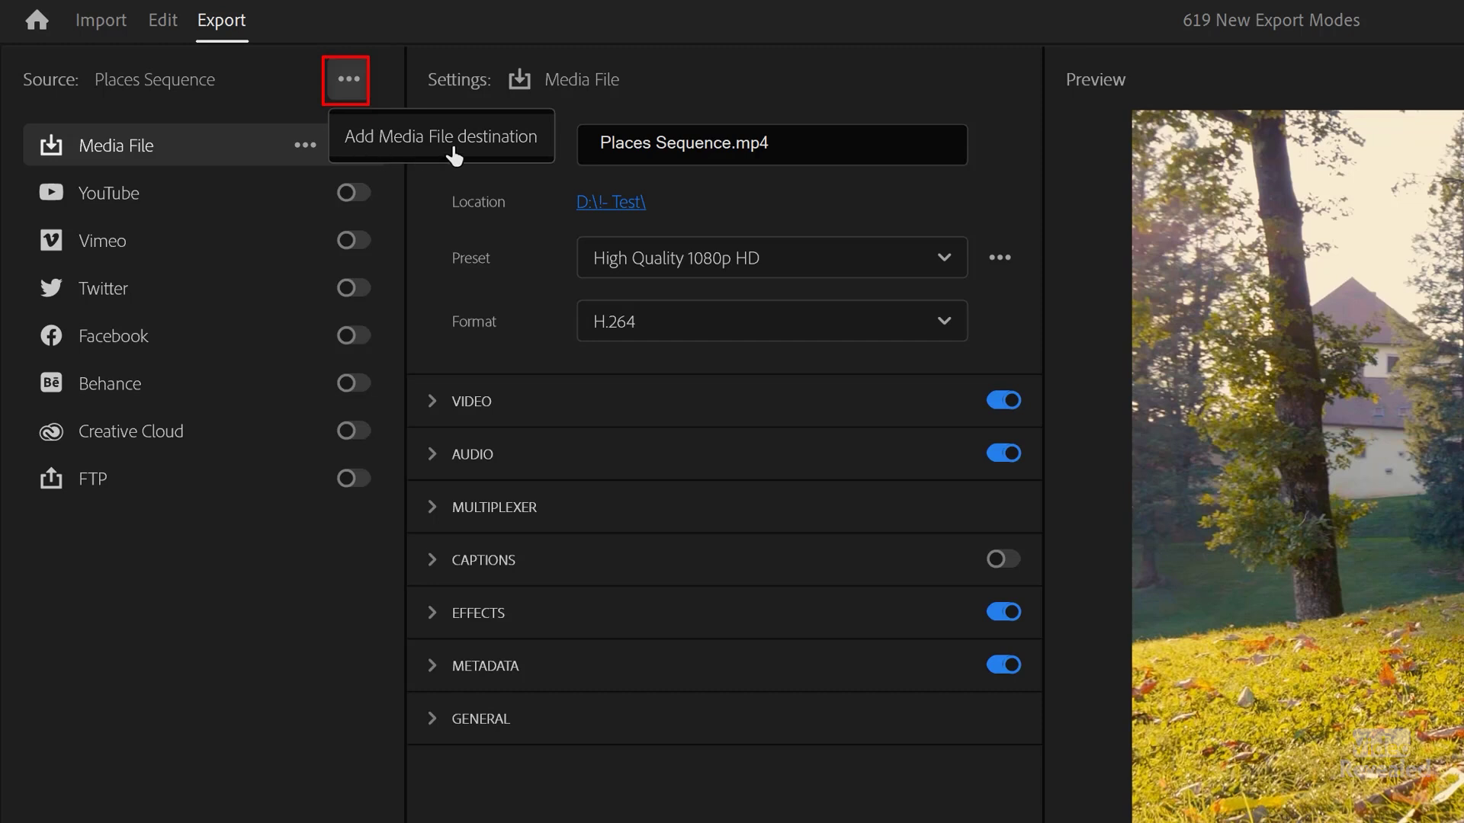
Step: Try adding a second Media File destination and delete it, and check which management options the FTP destination offers
click(455, 155)
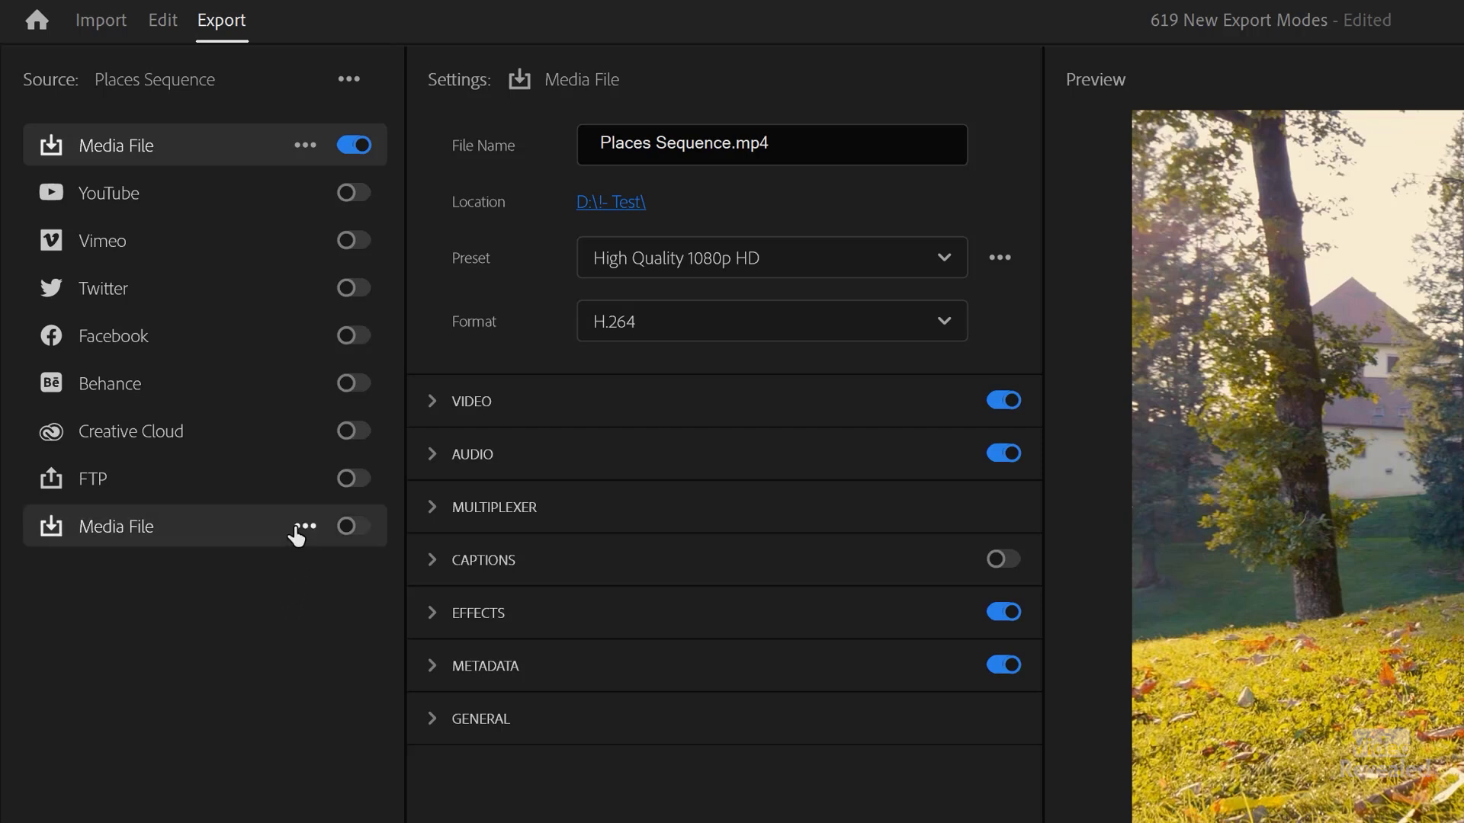
click(305, 527)
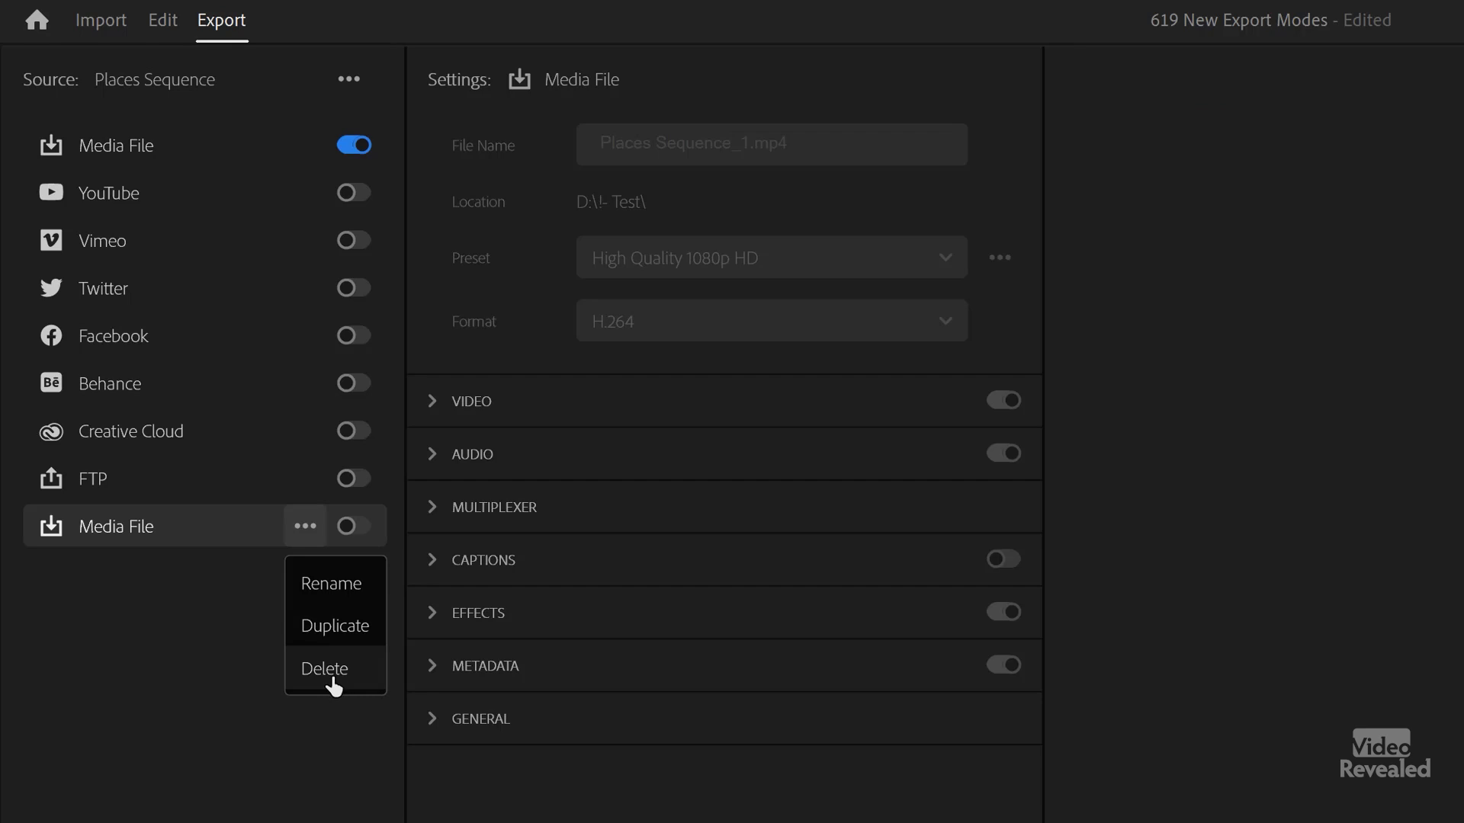
click(318, 669)
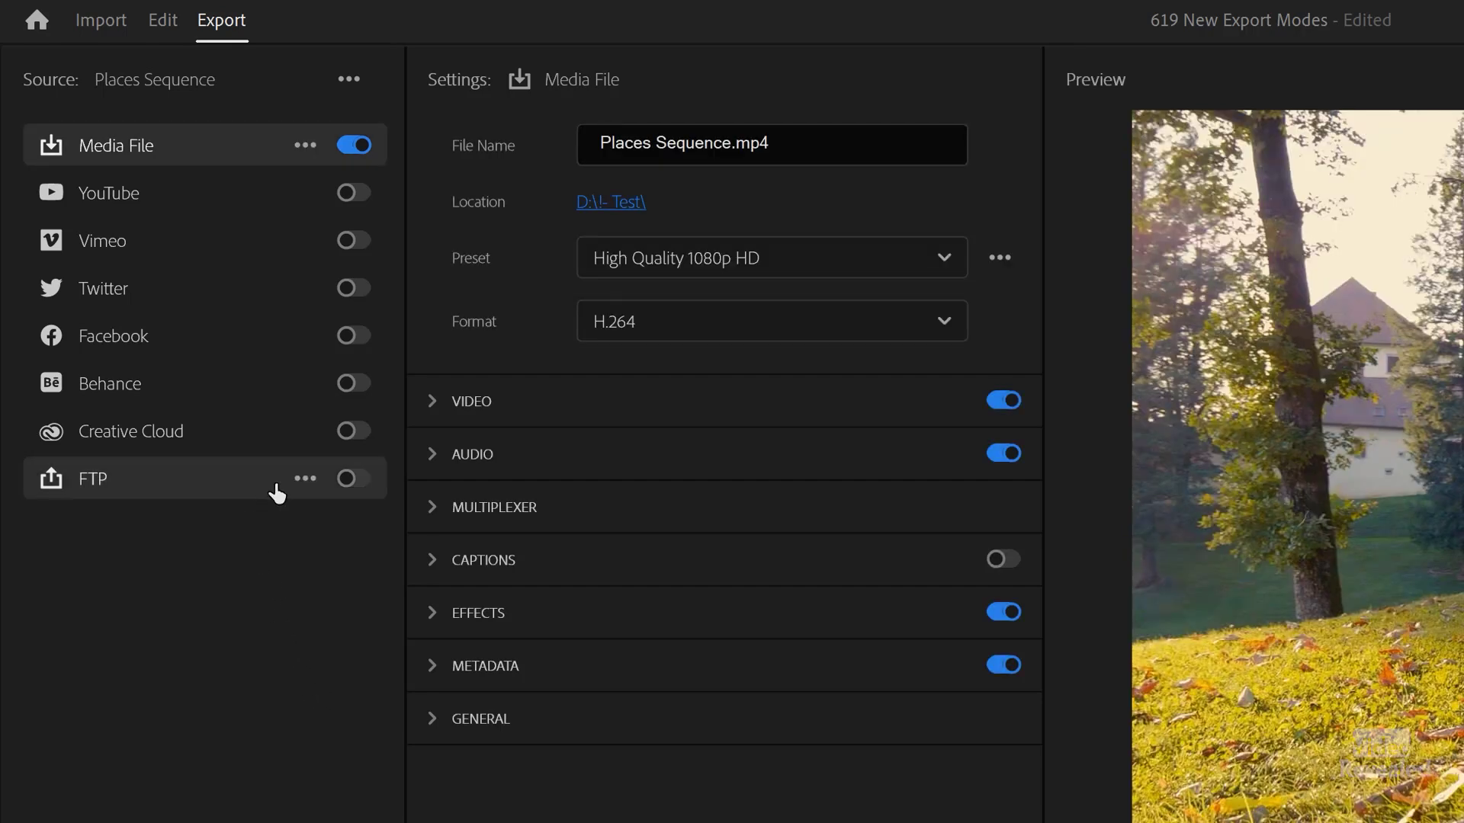
click(306, 481)
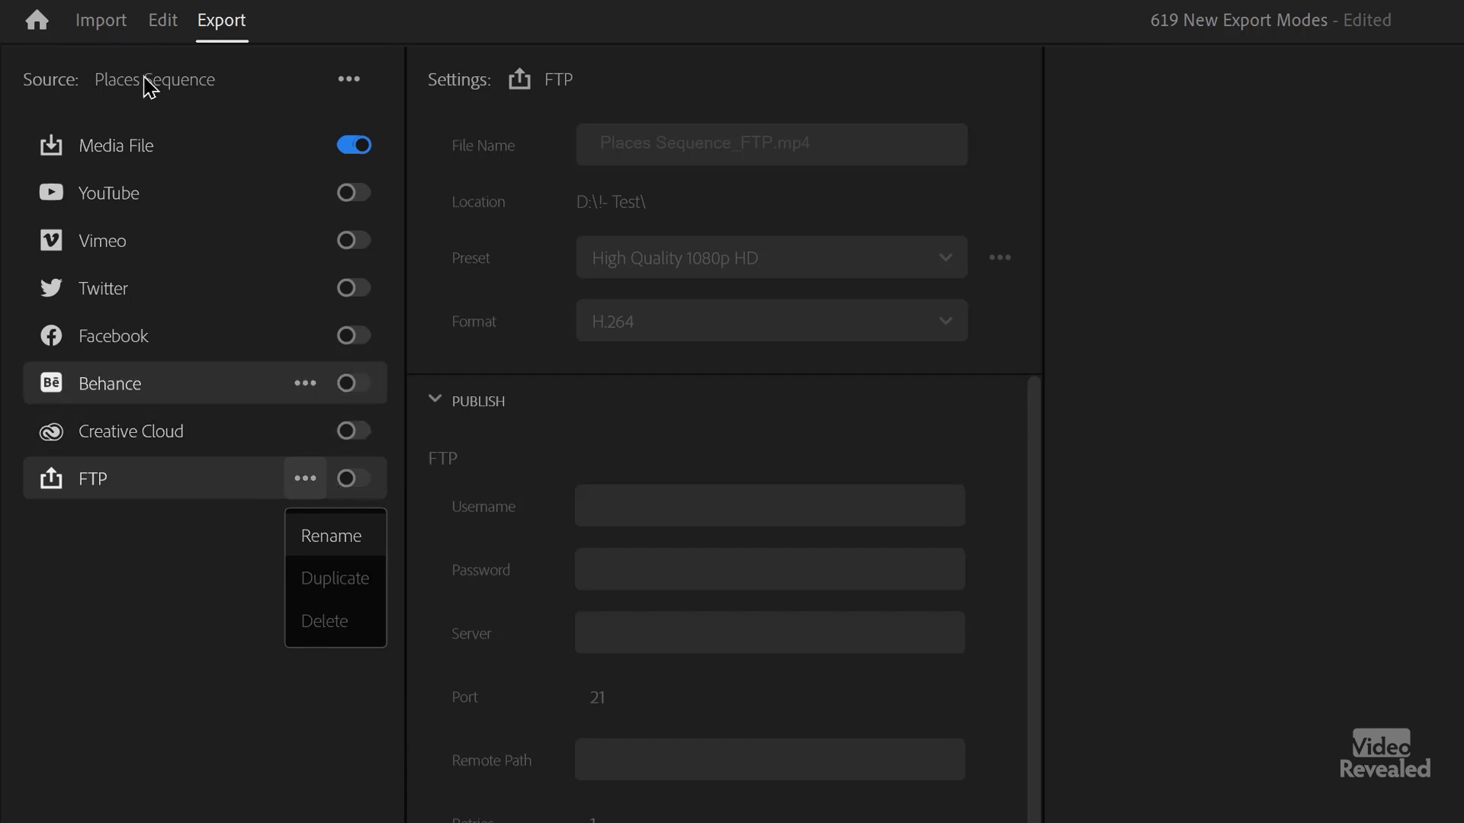
click(143, 145)
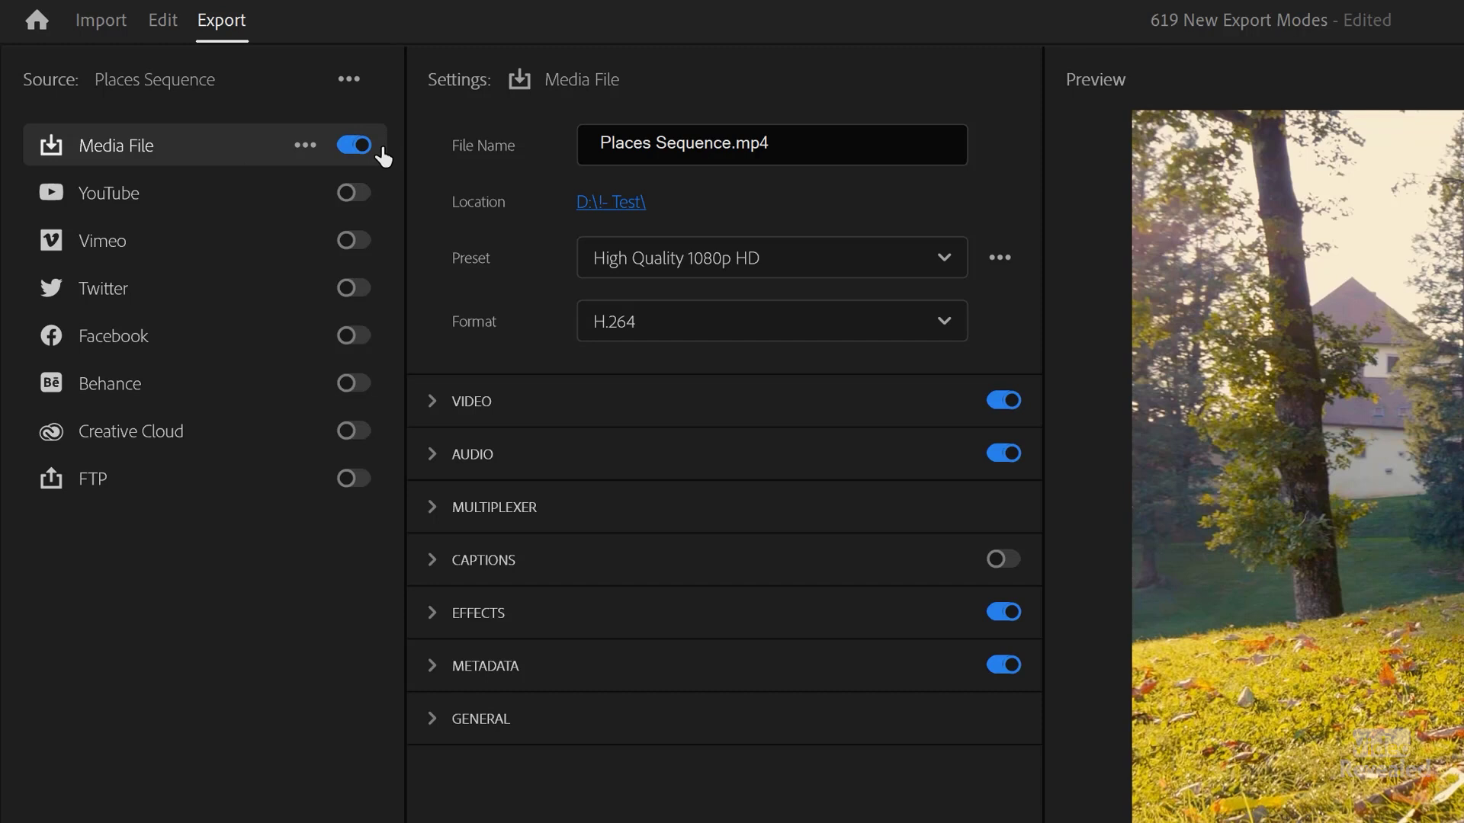
Step: Try enabling the YouTube destination, turn it off again, and return to the Media File settings
click(354, 193)
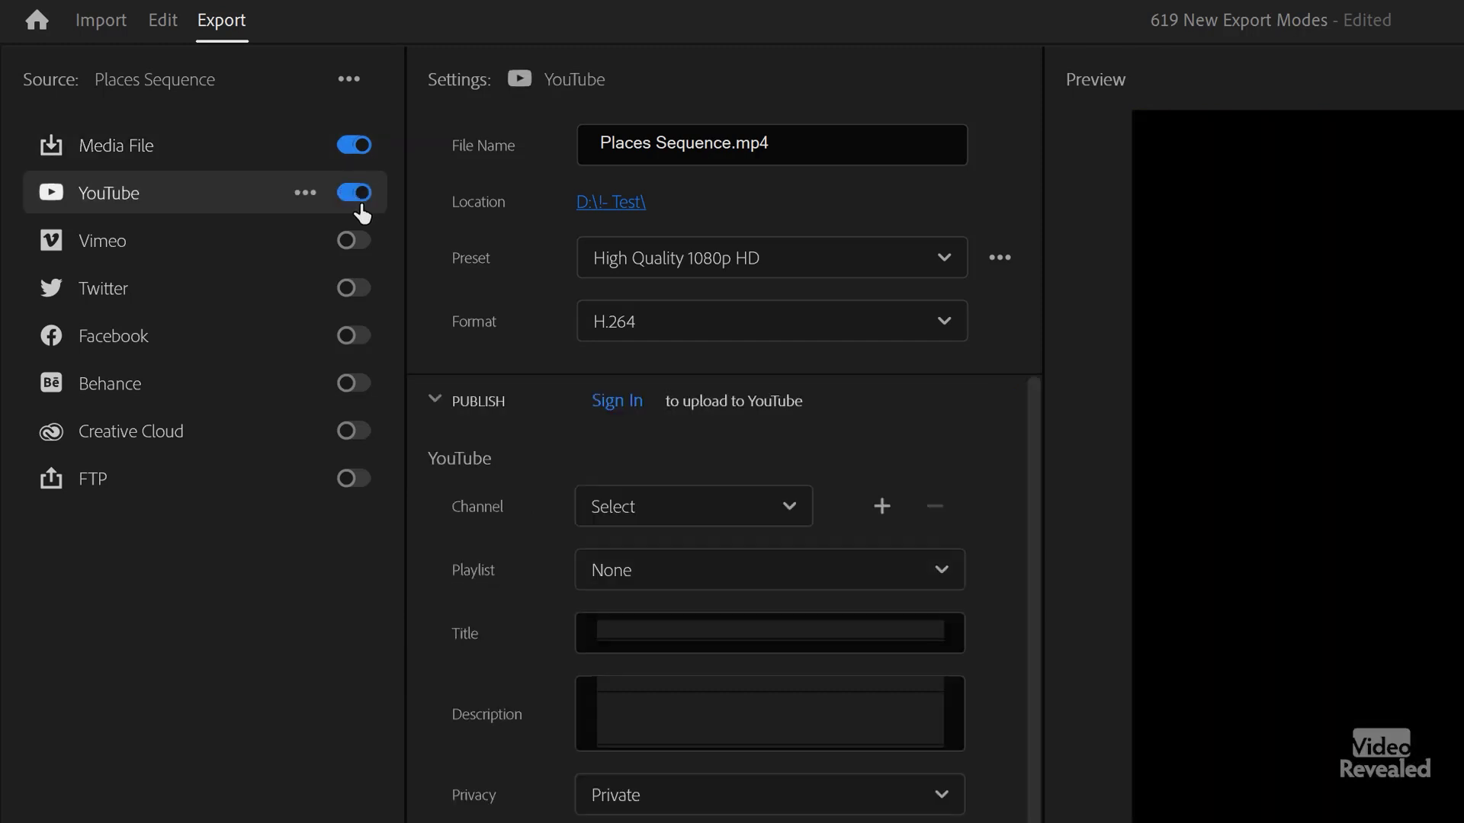
click(357, 200)
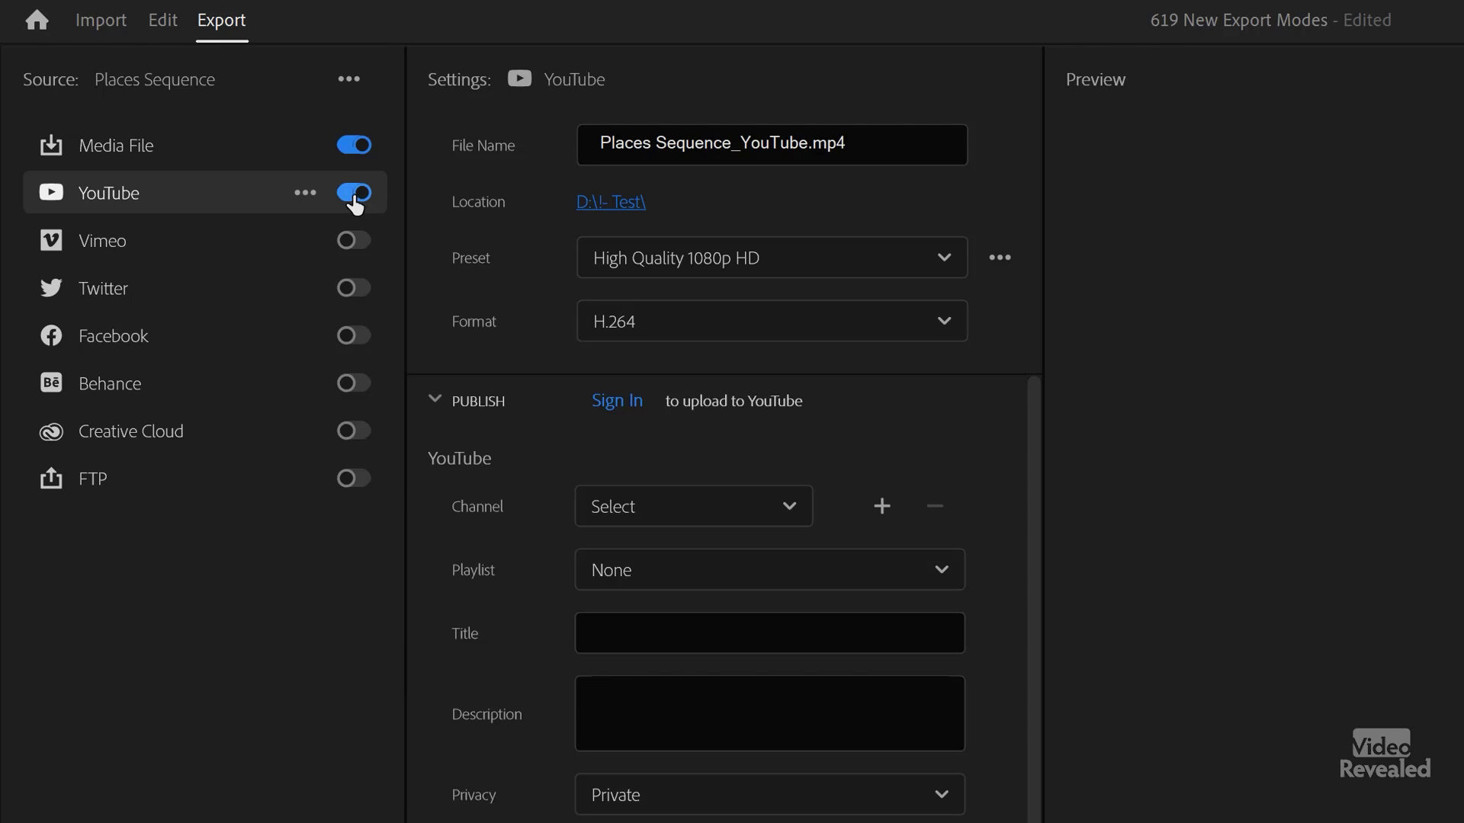
click(221, 160)
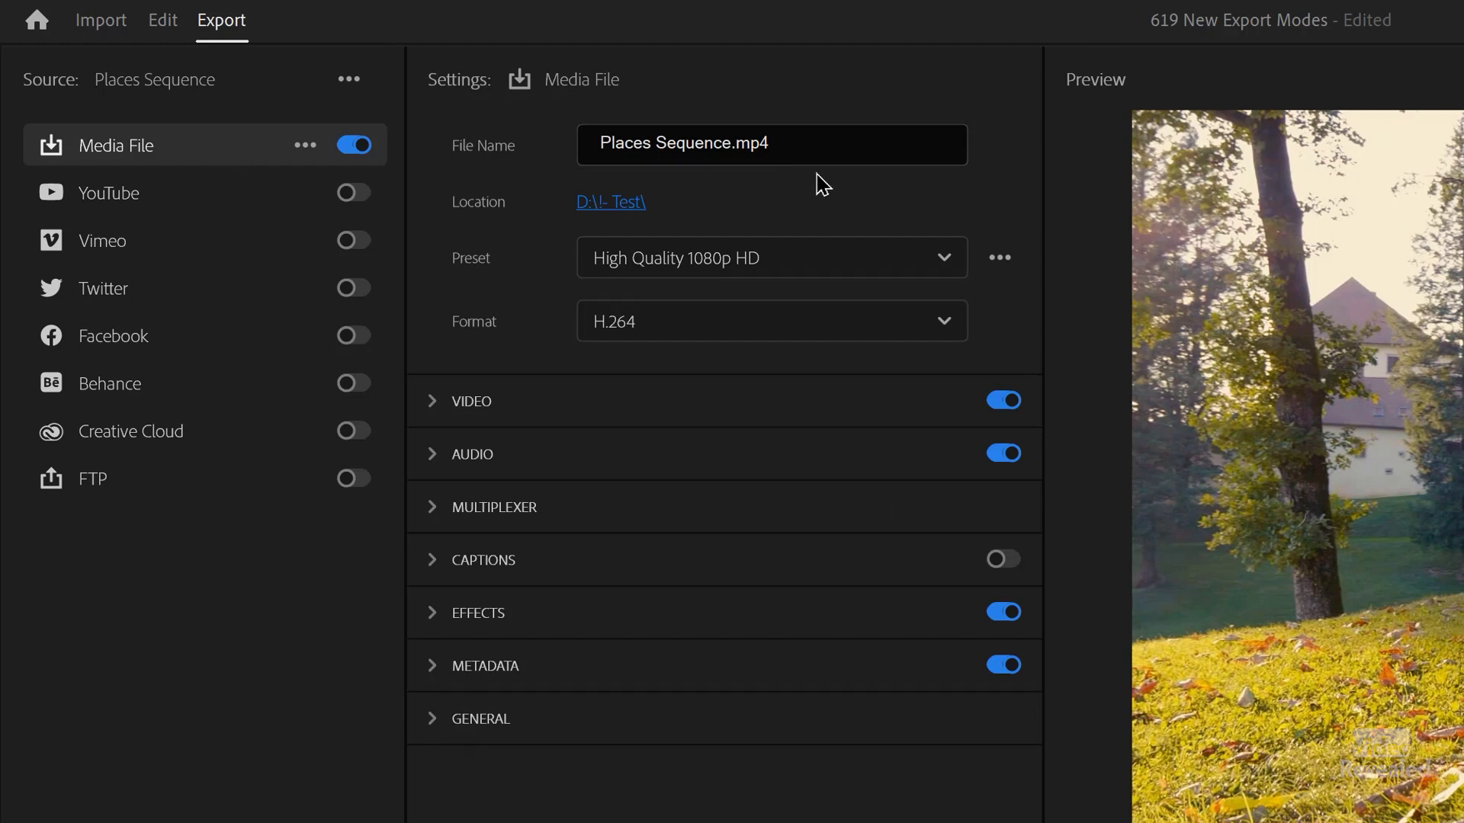
Step: Remove the .mp4 extension from the Media File export's file name, leaving Places Sequence
drag(735, 144, 889, 143)
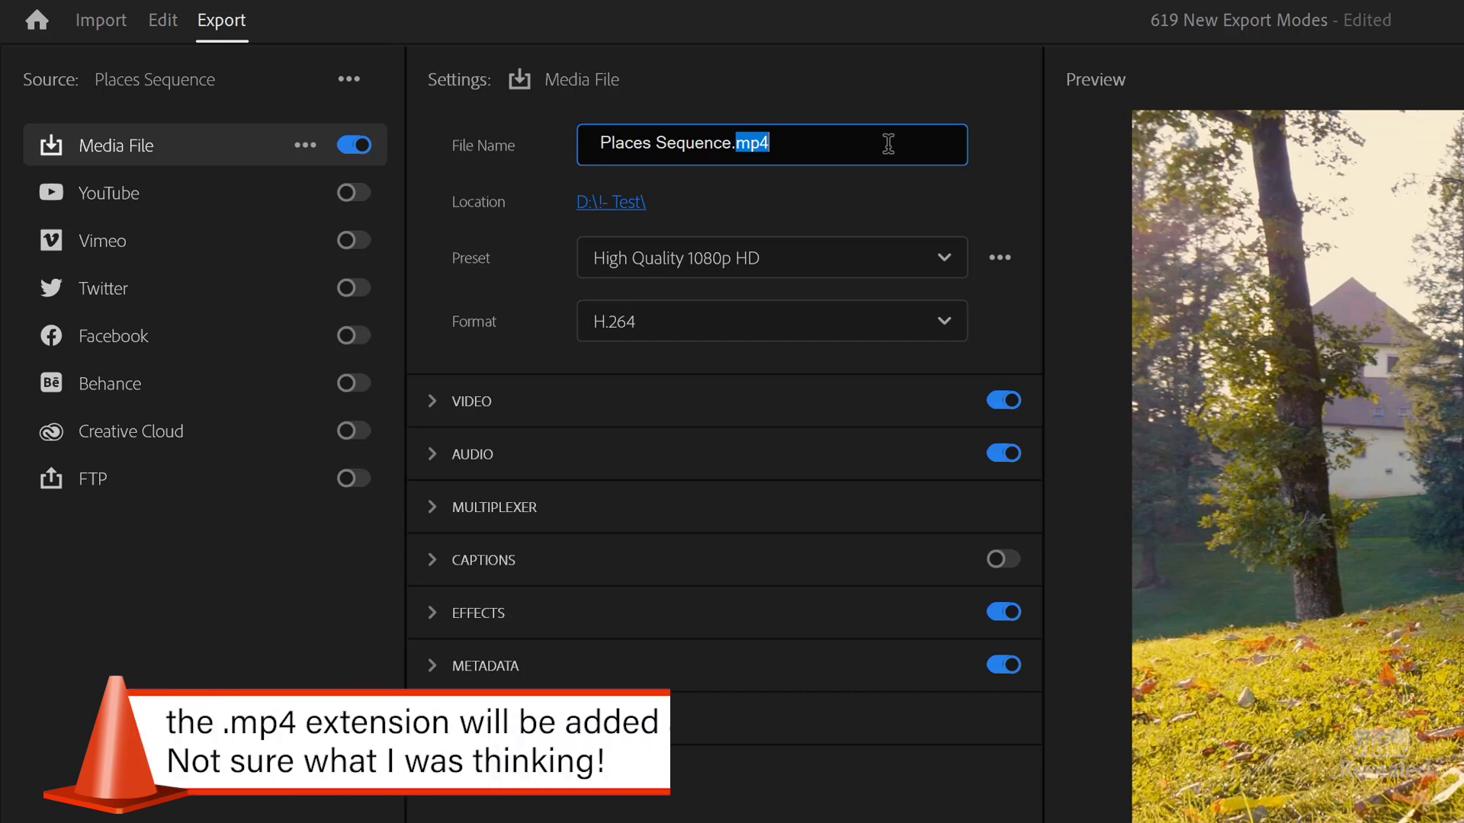
key(BackSpace)
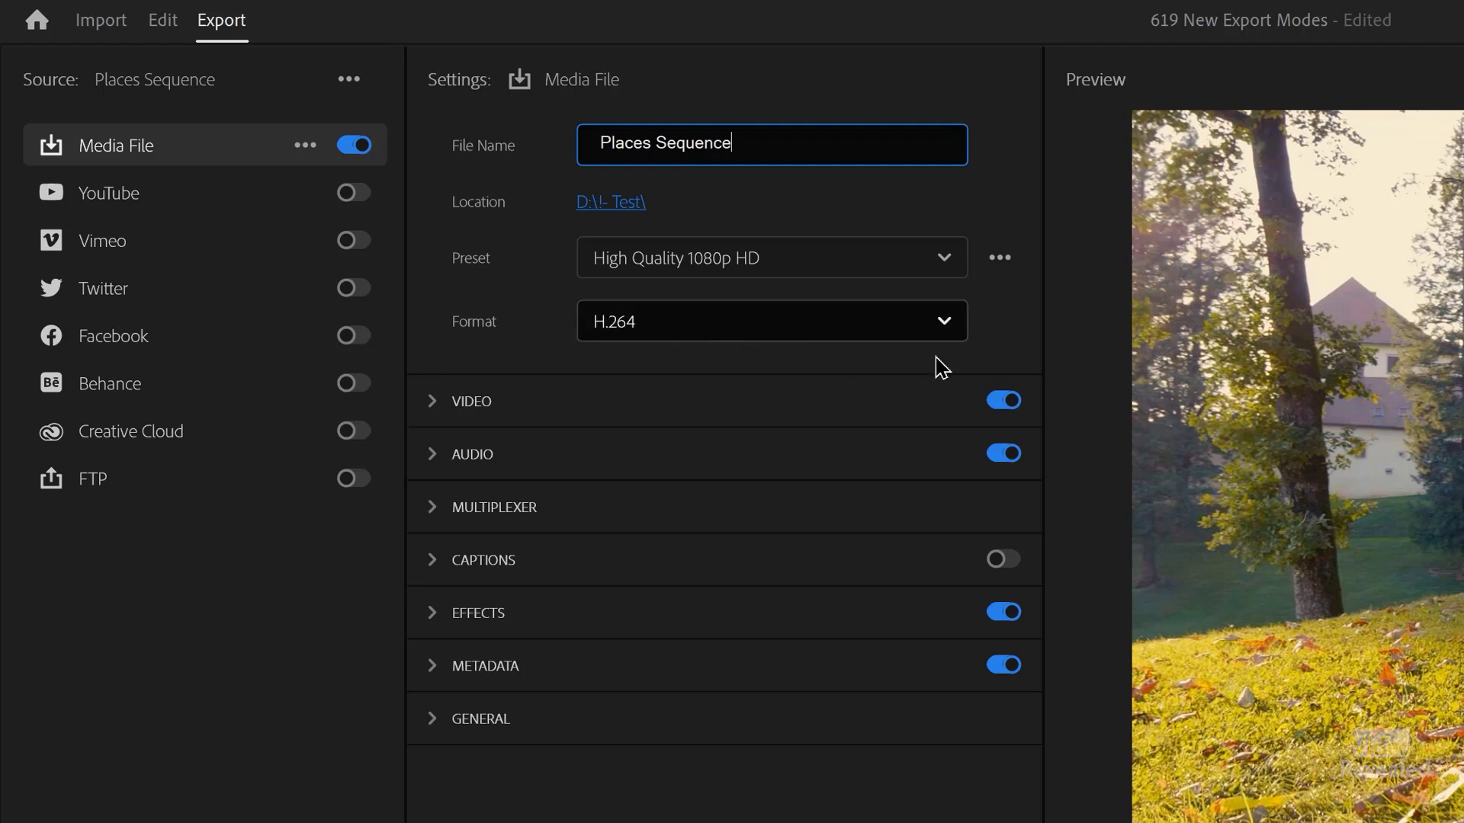
Step: Browse the available export formats and switch the Media File format to QuickTime
click(944, 323)
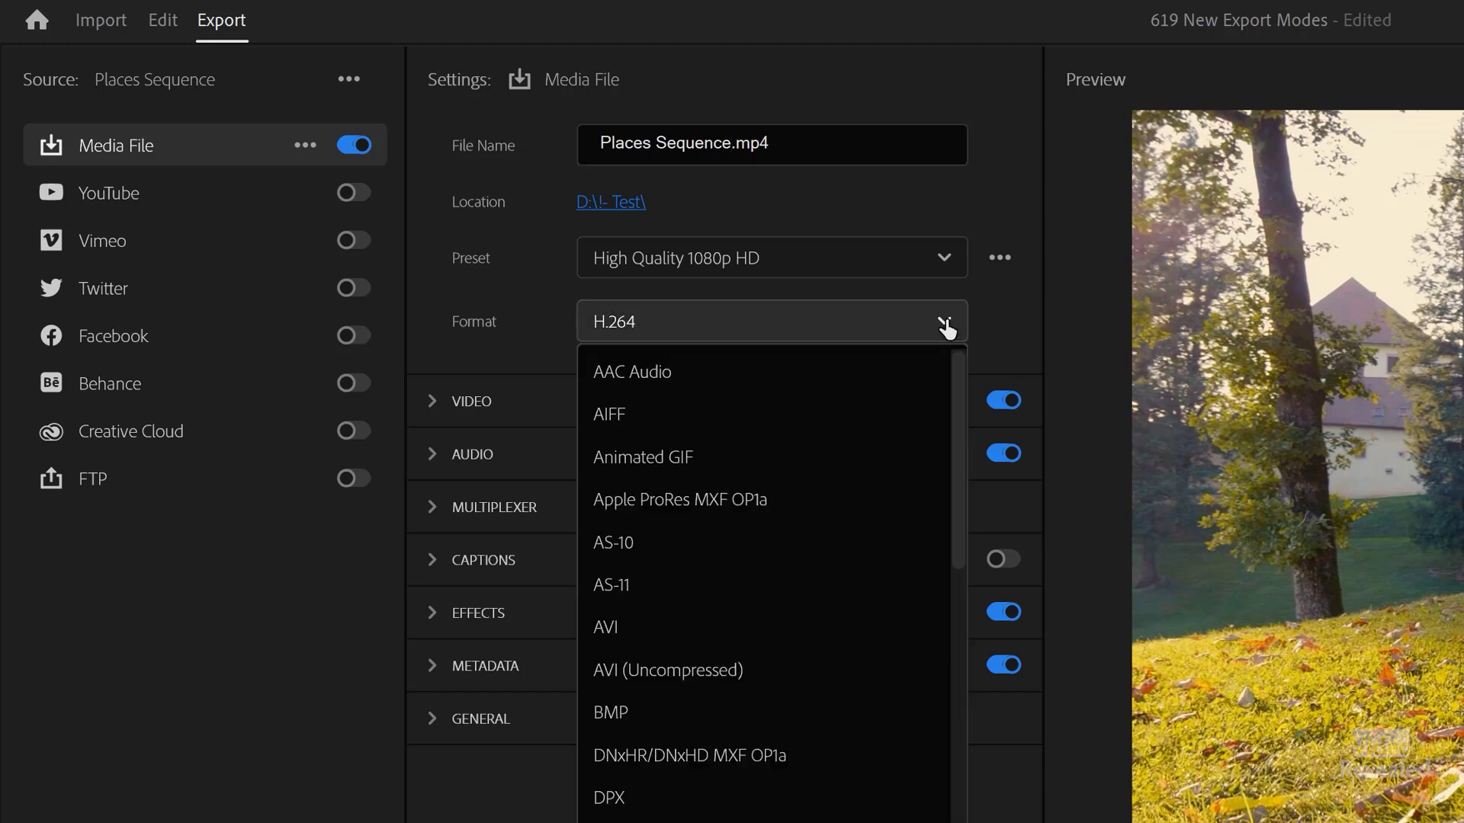
scroll(924, 400, down, 10)
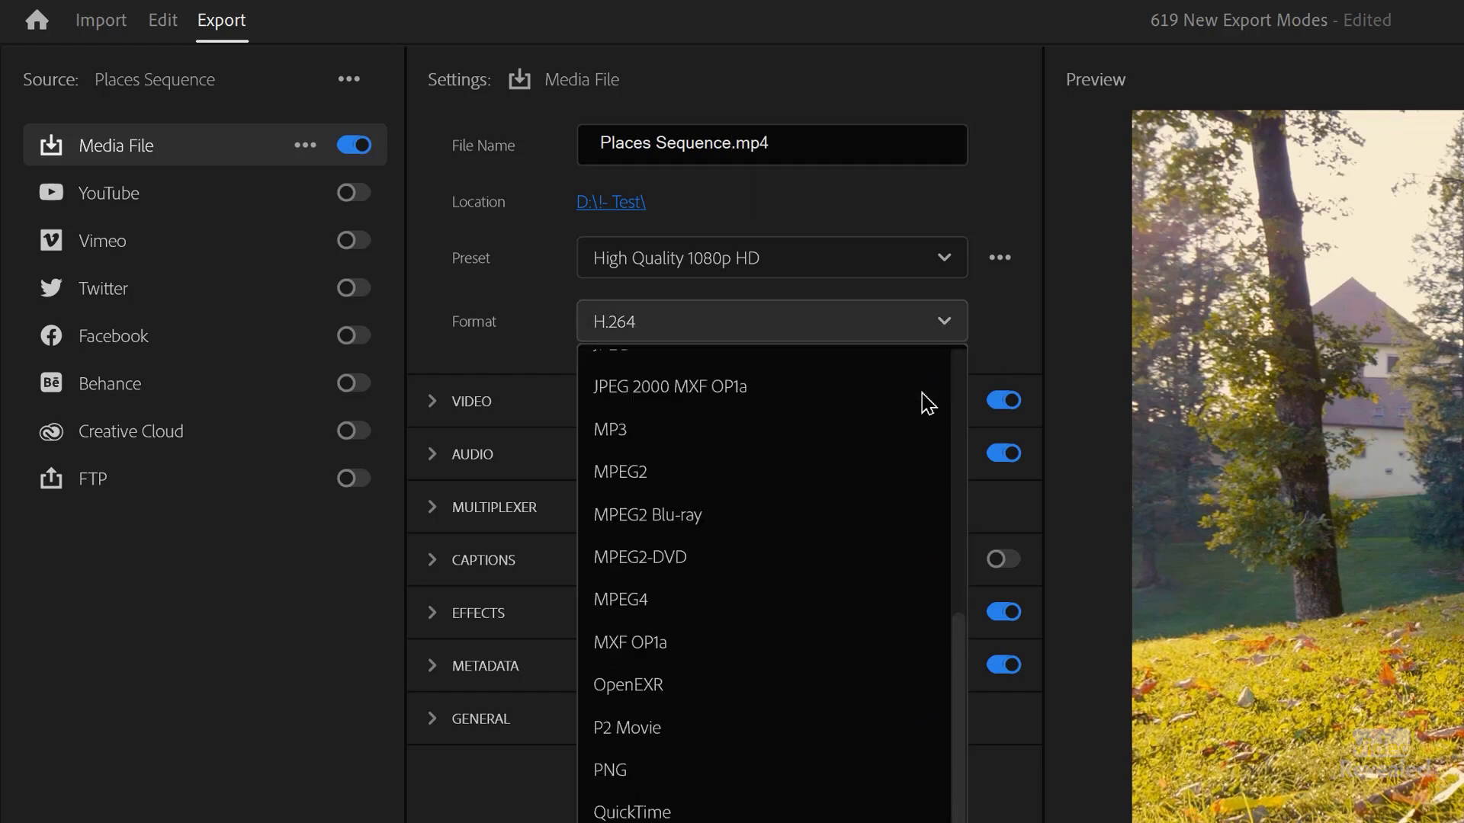
scroll(927, 404, up, 10)
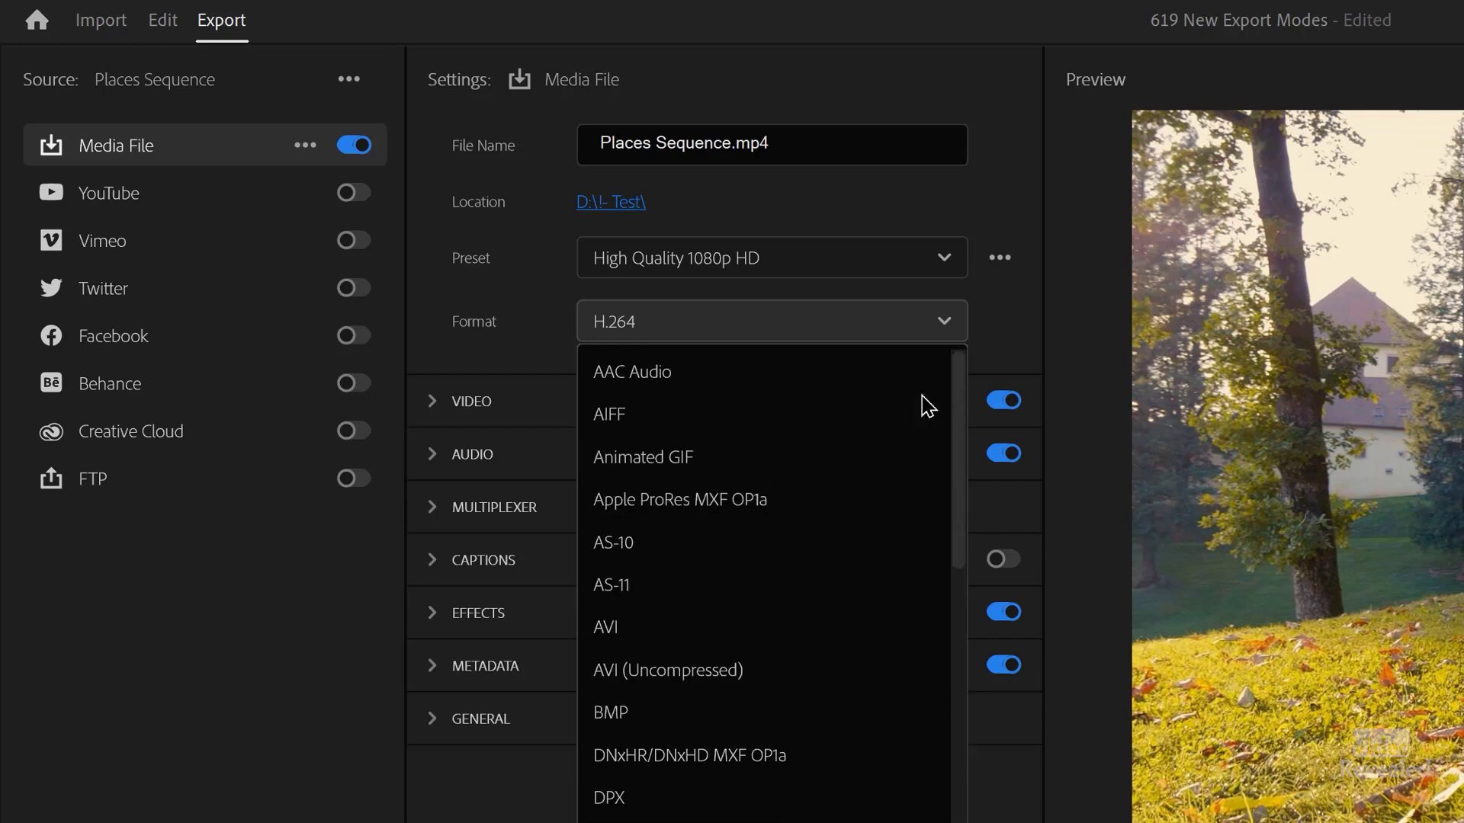
scroll(925, 403, down, 10)
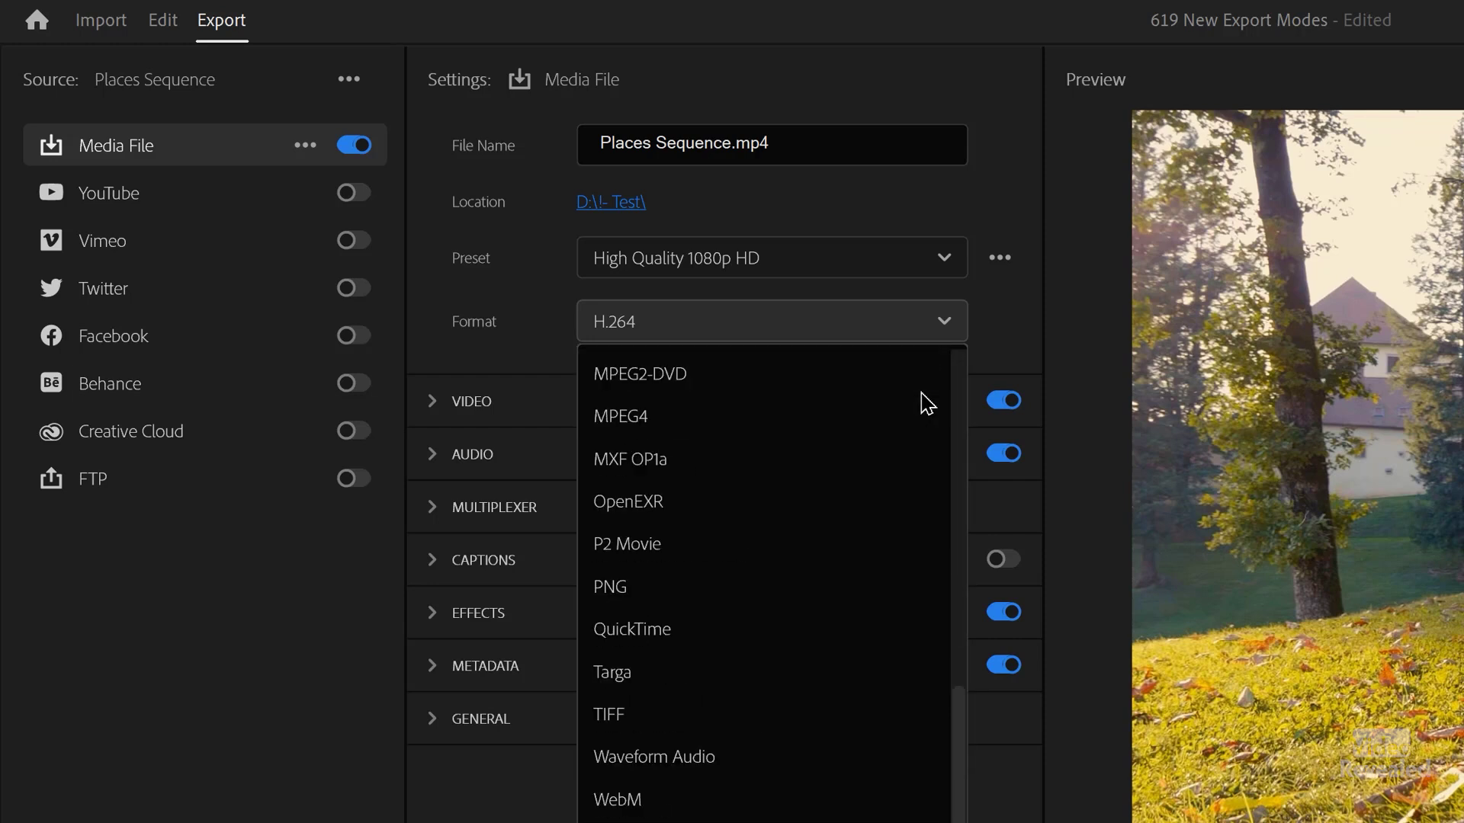
click(666, 637)
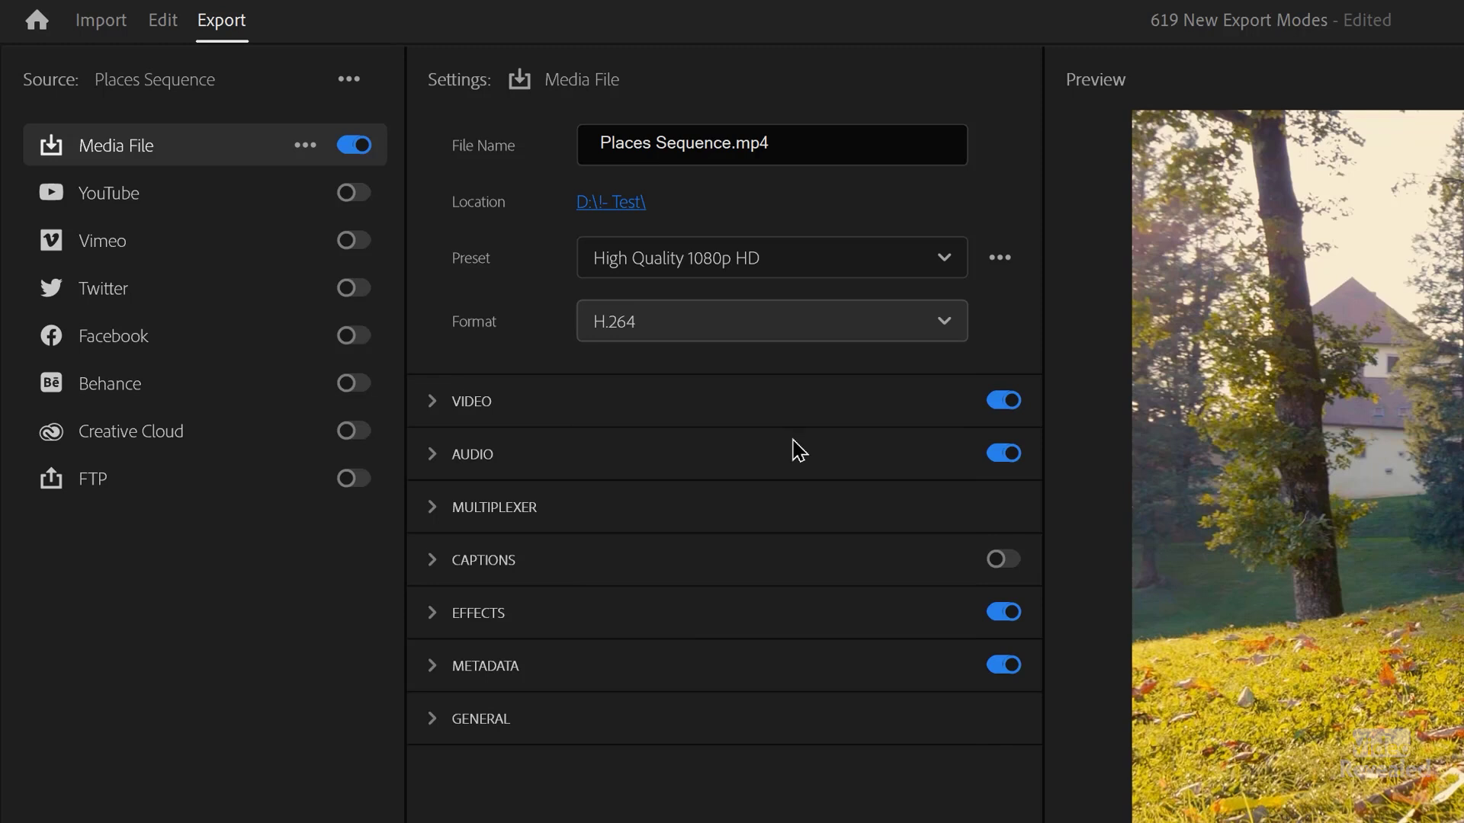
Step: Review the presets offered for the QuickTime format and the options for saving, importing and managing presets
click(941, 259)
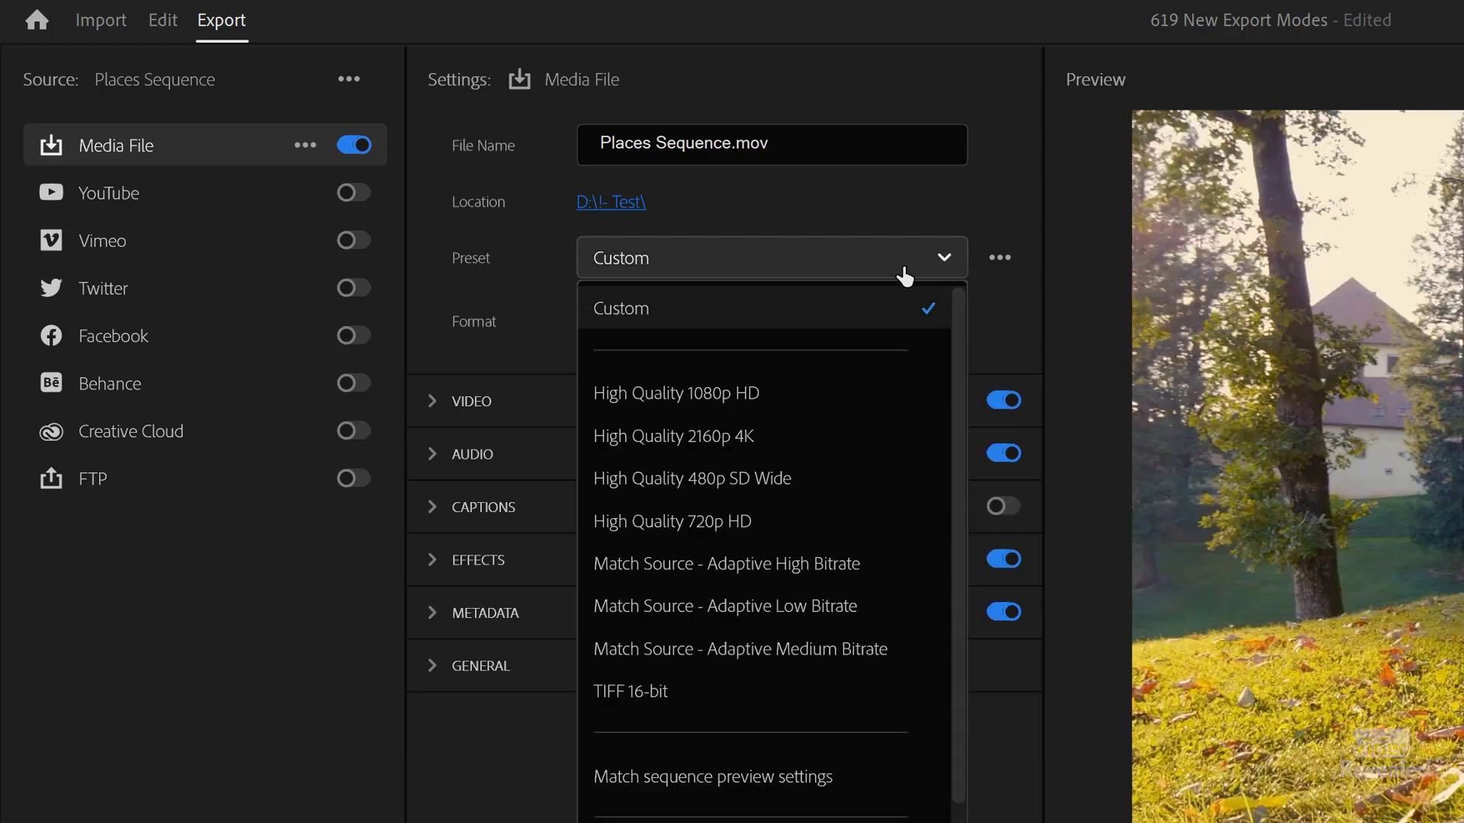
click(942, 250)
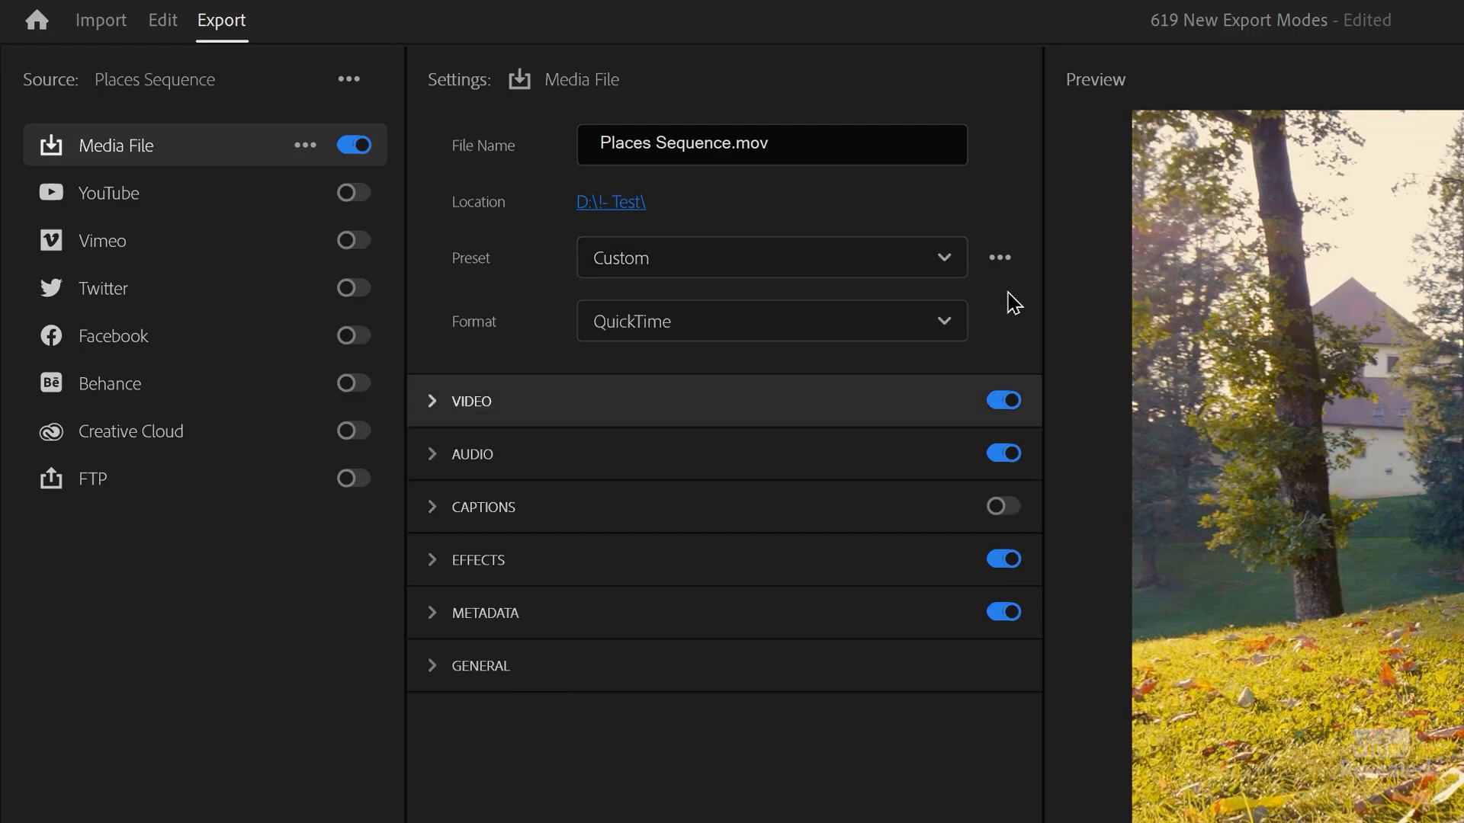
click(999, 263)
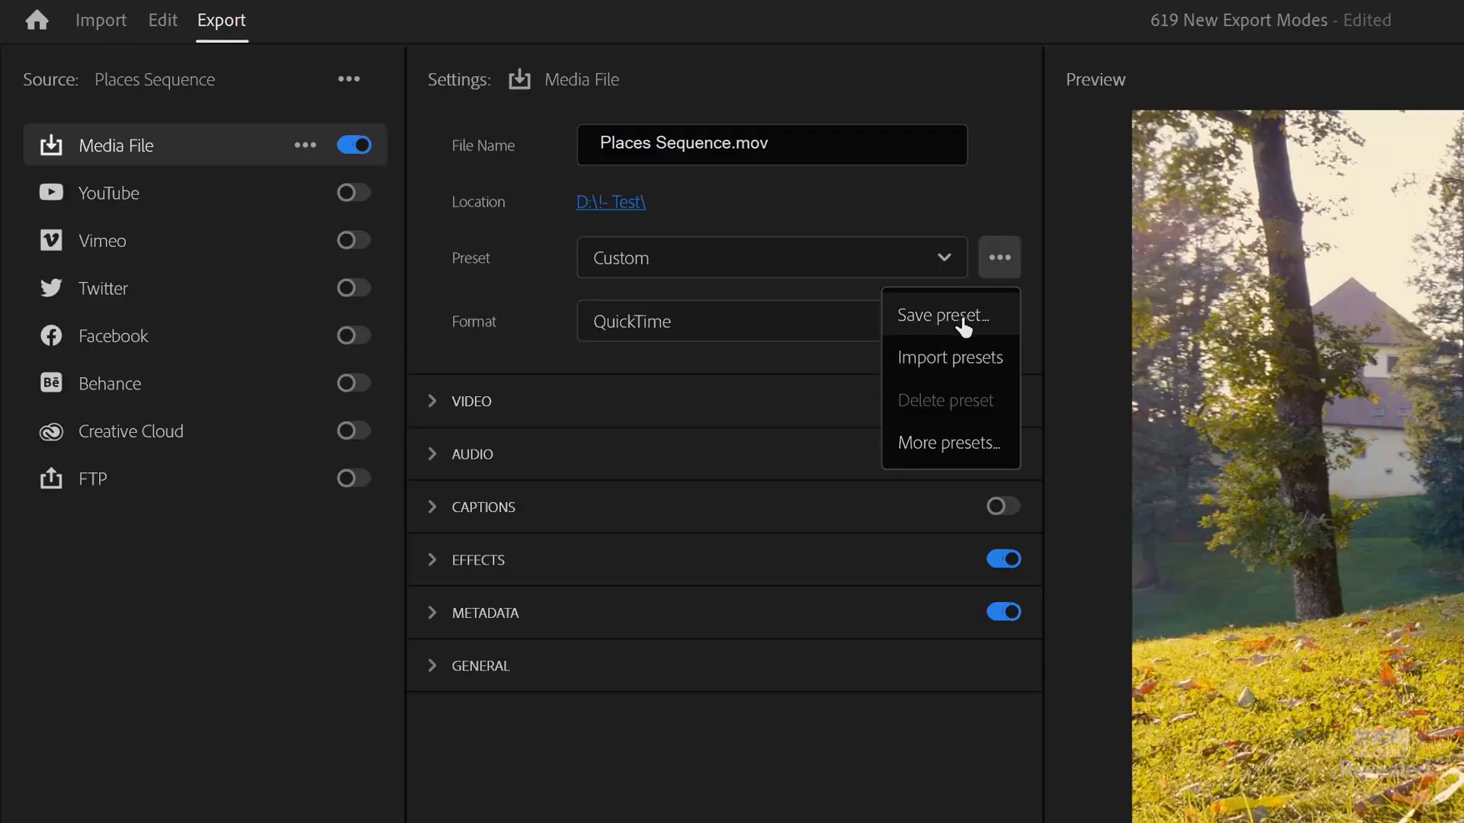
click(693, 255)
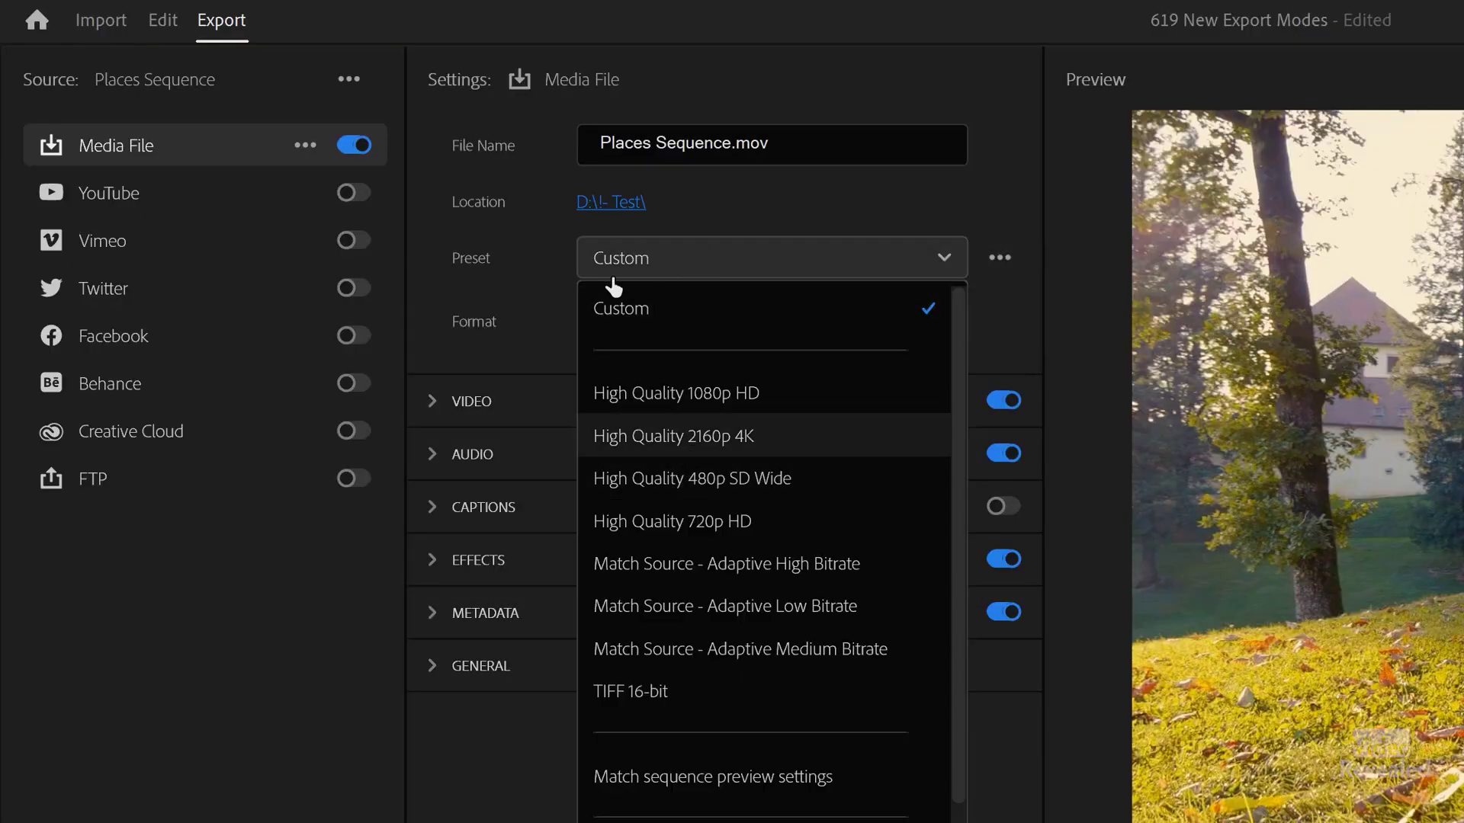
click(542, 353)
Step: Set the Media File export format back to H.264
click(633, 324)
scroll(686, 564, up, 5)
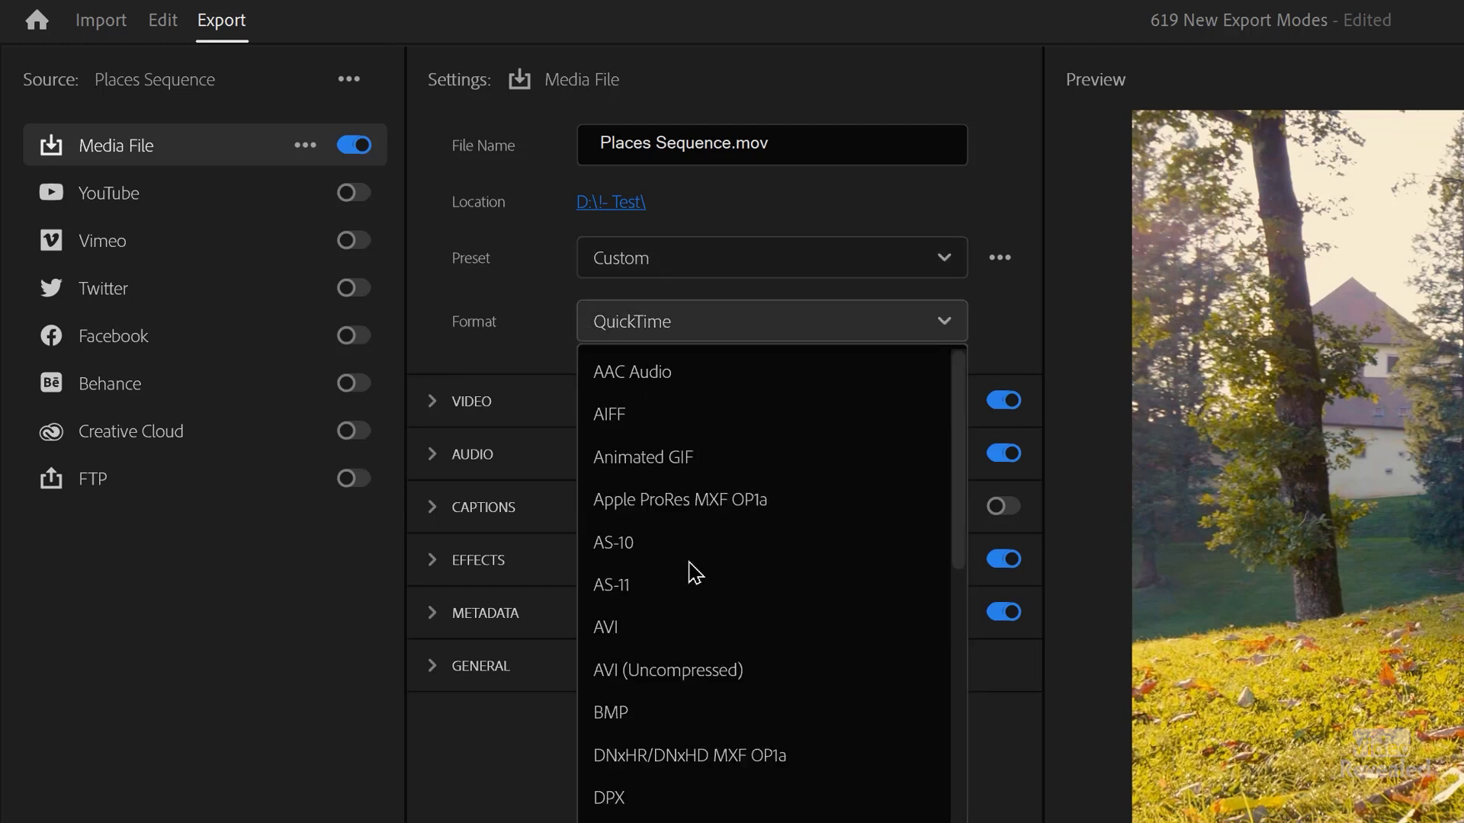
scroll(656, 480, down, 5)
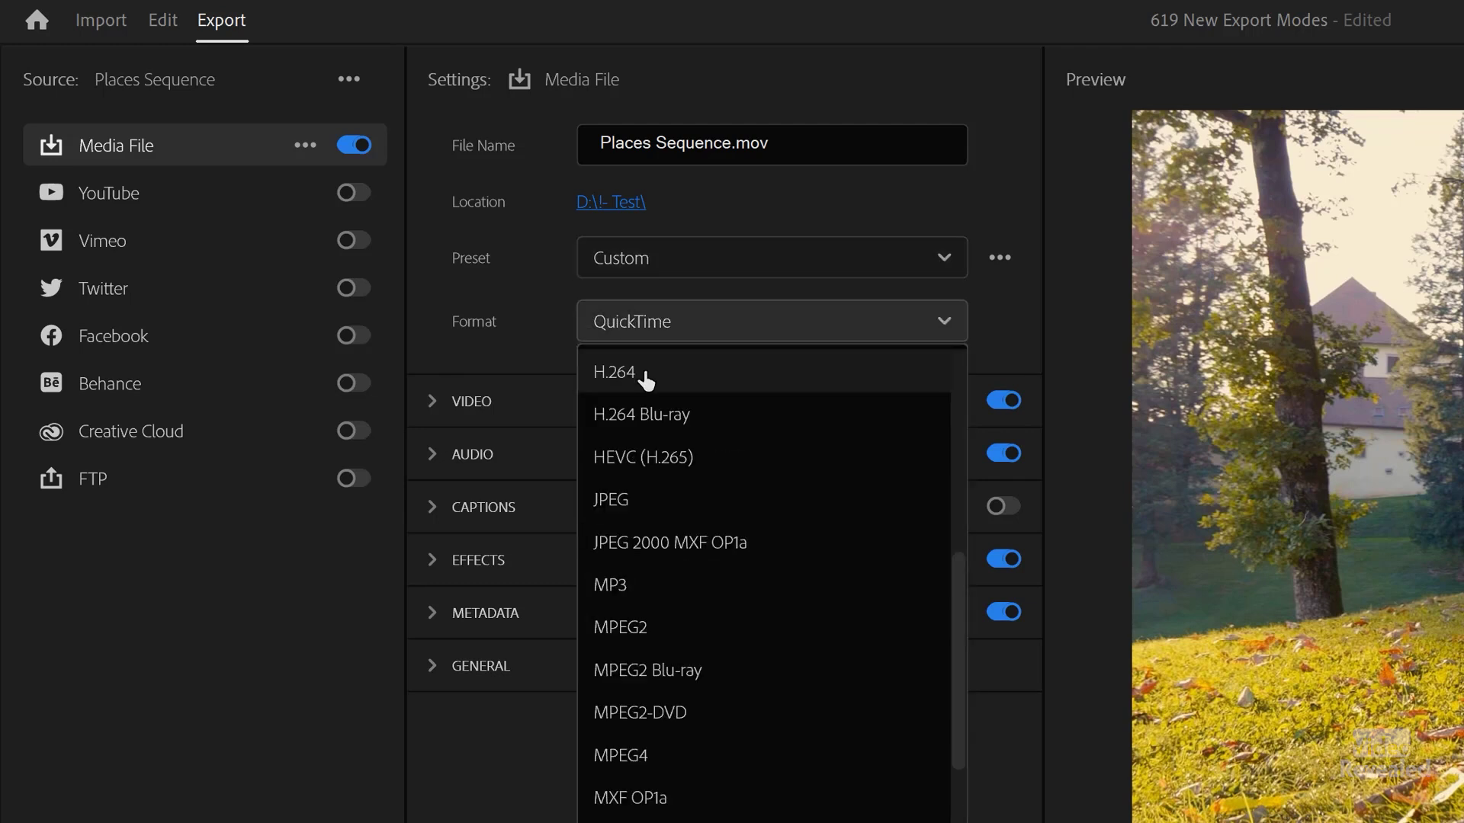
click(647, 377)
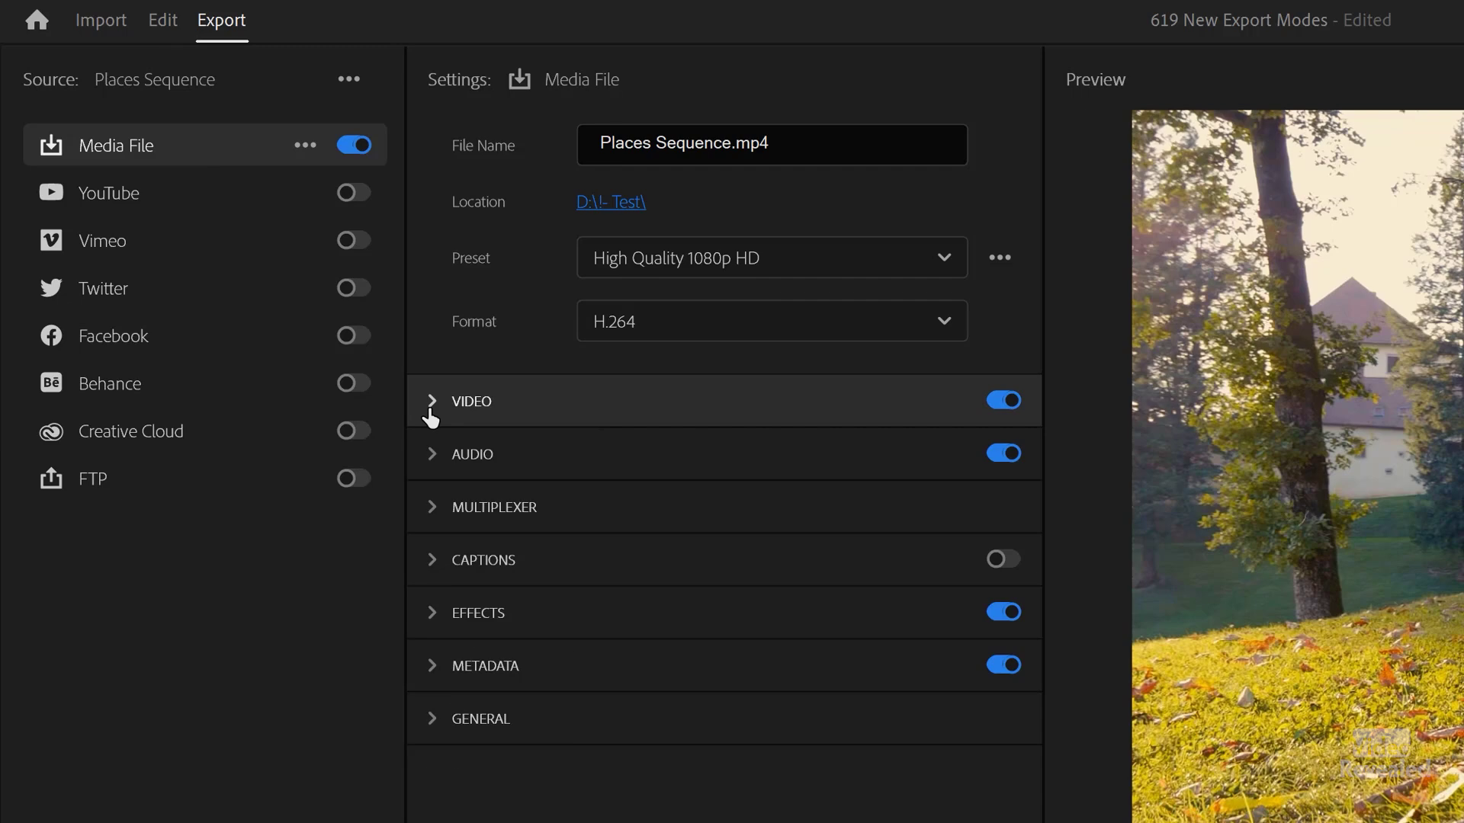
Step: Examine the basic video settings and the additional render and encoding options for the Media File export
click(431, 402)
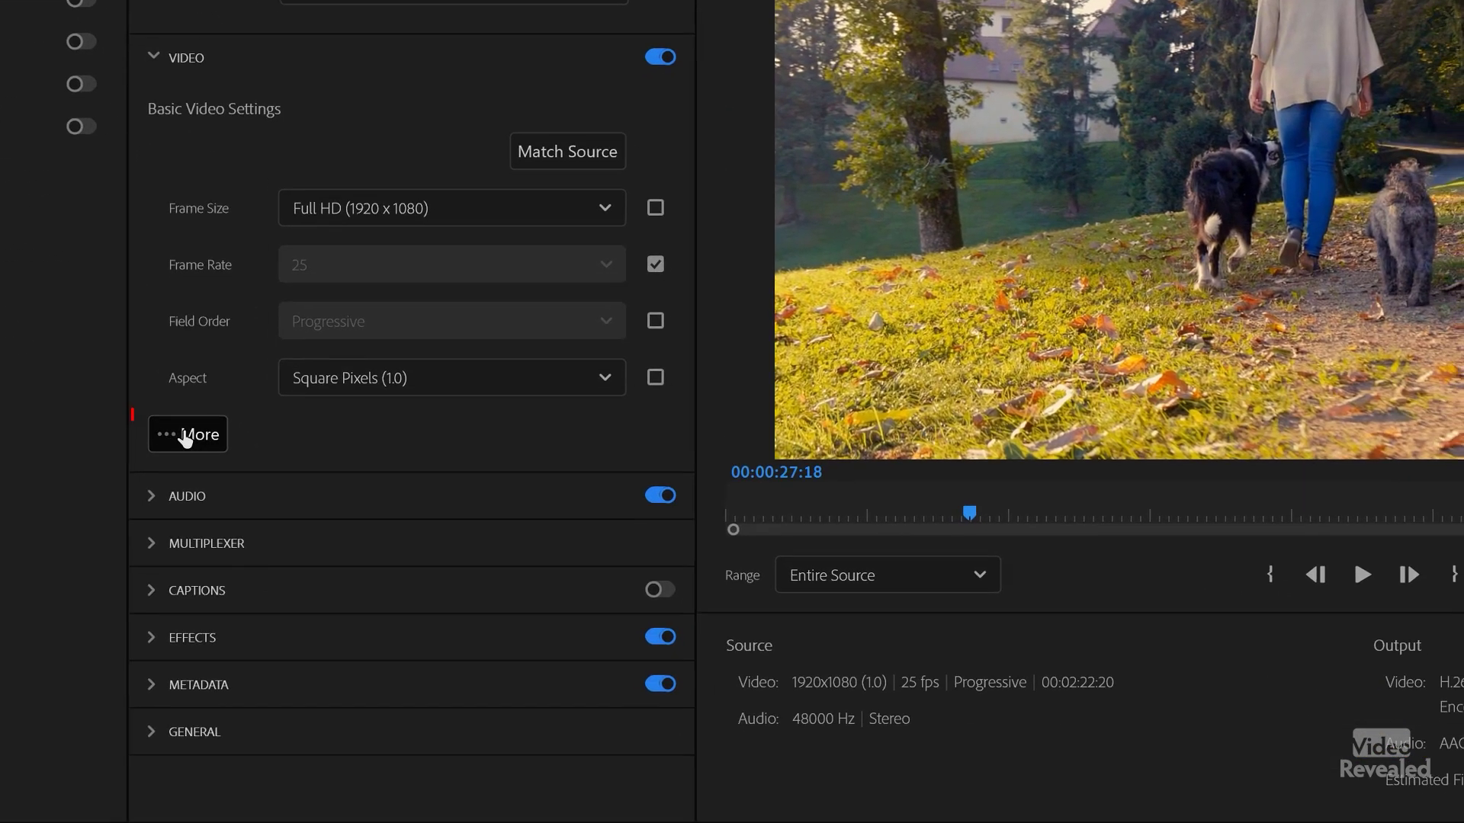
click(186, 438)
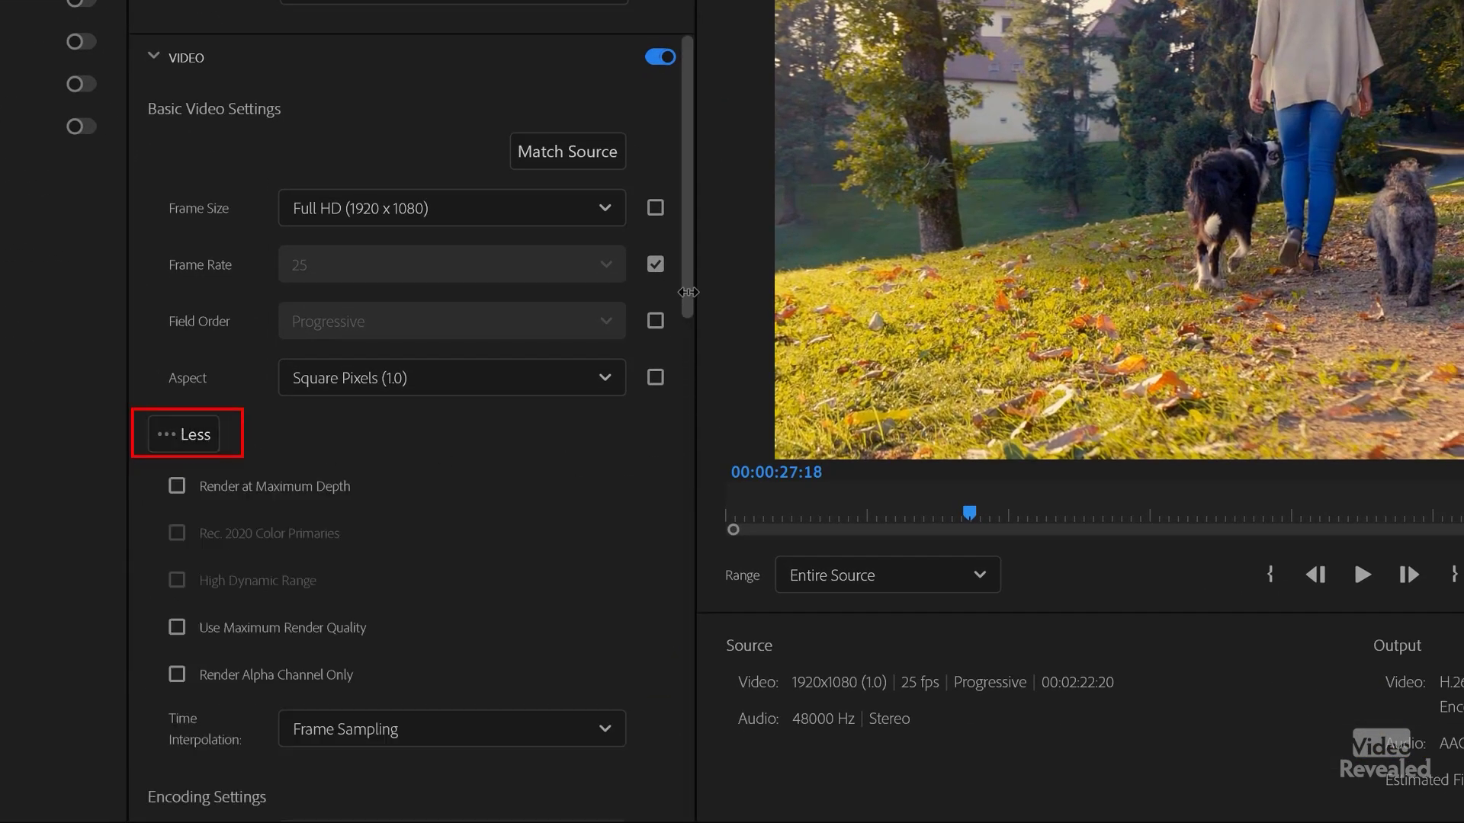
drag(686, 305, 655, 261)
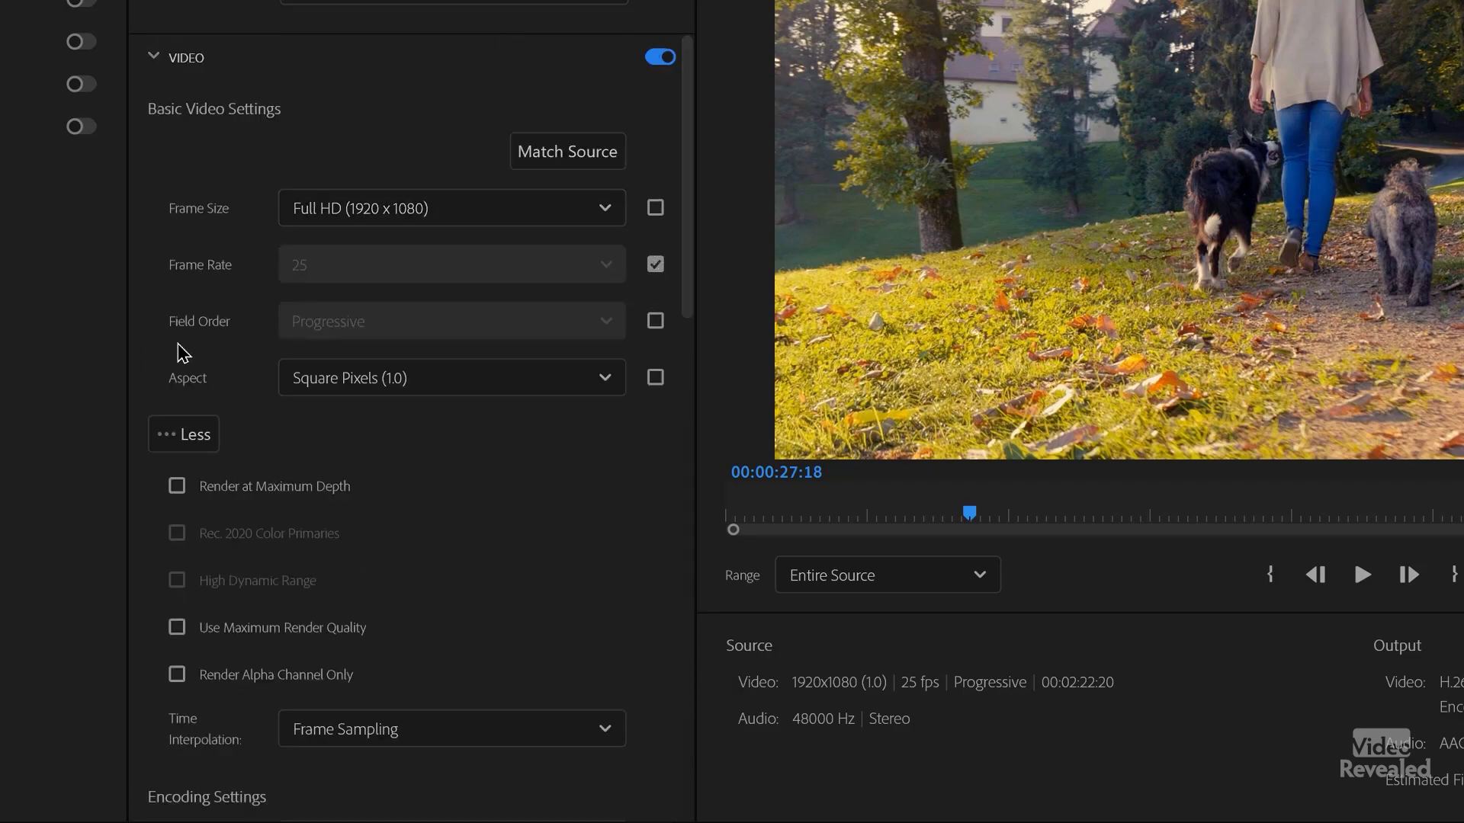
click(187, 438)
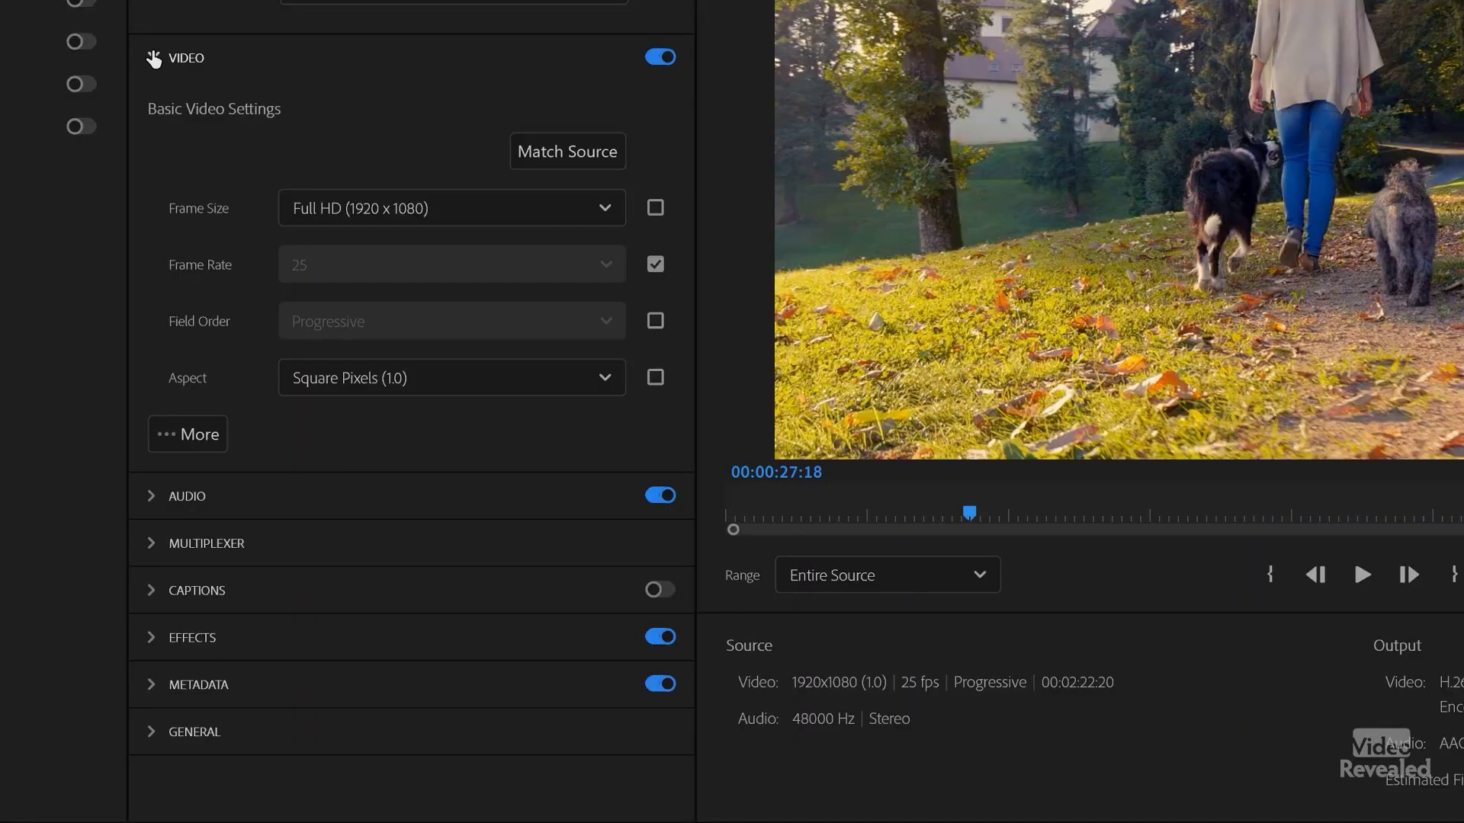
click(153, 58)
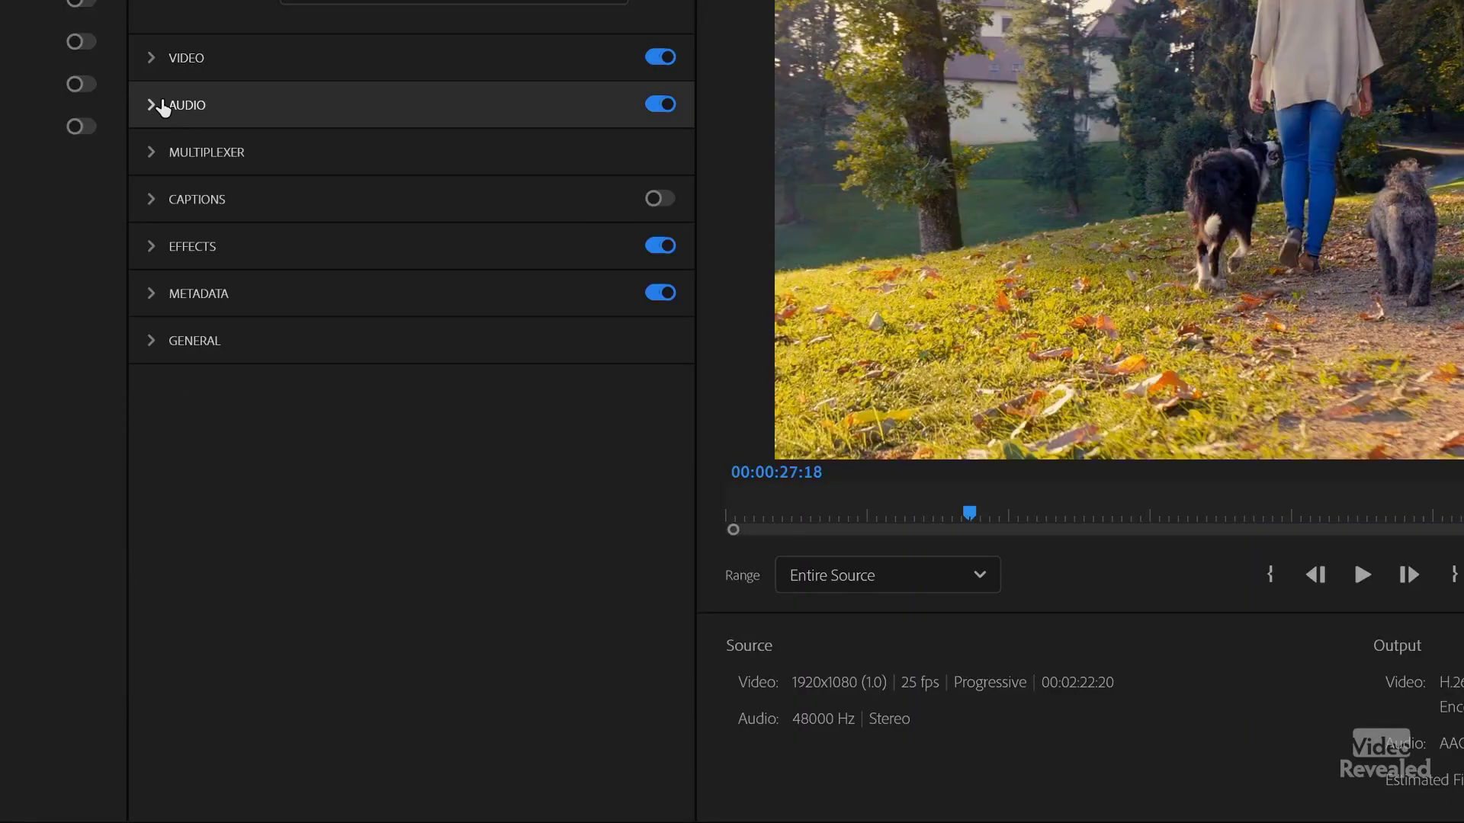
Step: Review the audio settings, including the Audio Format choices, and the multiplexer settings, keeping AAC
click(149, 107)
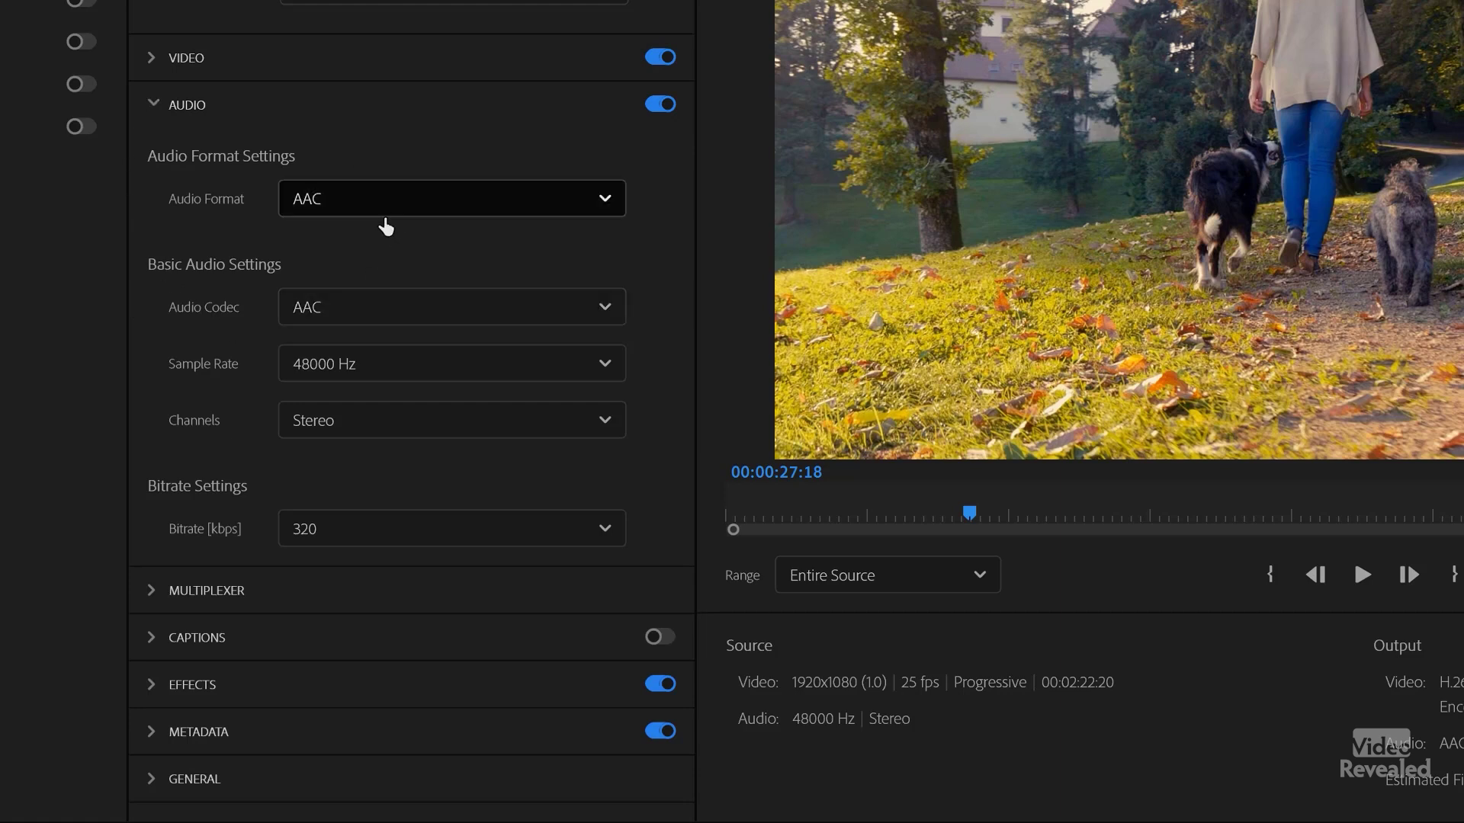
click(389, 219)
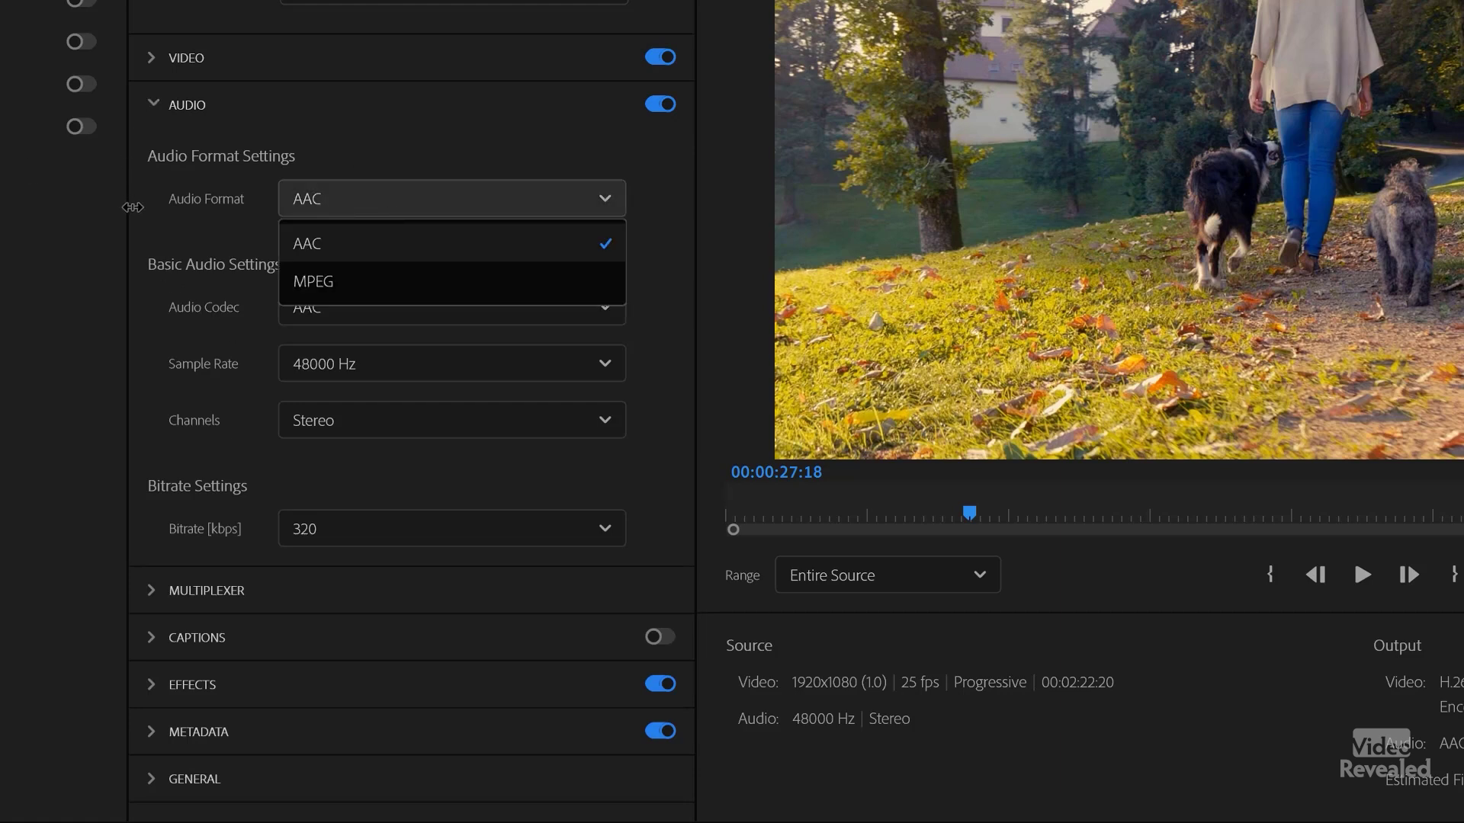
click(161, 213)
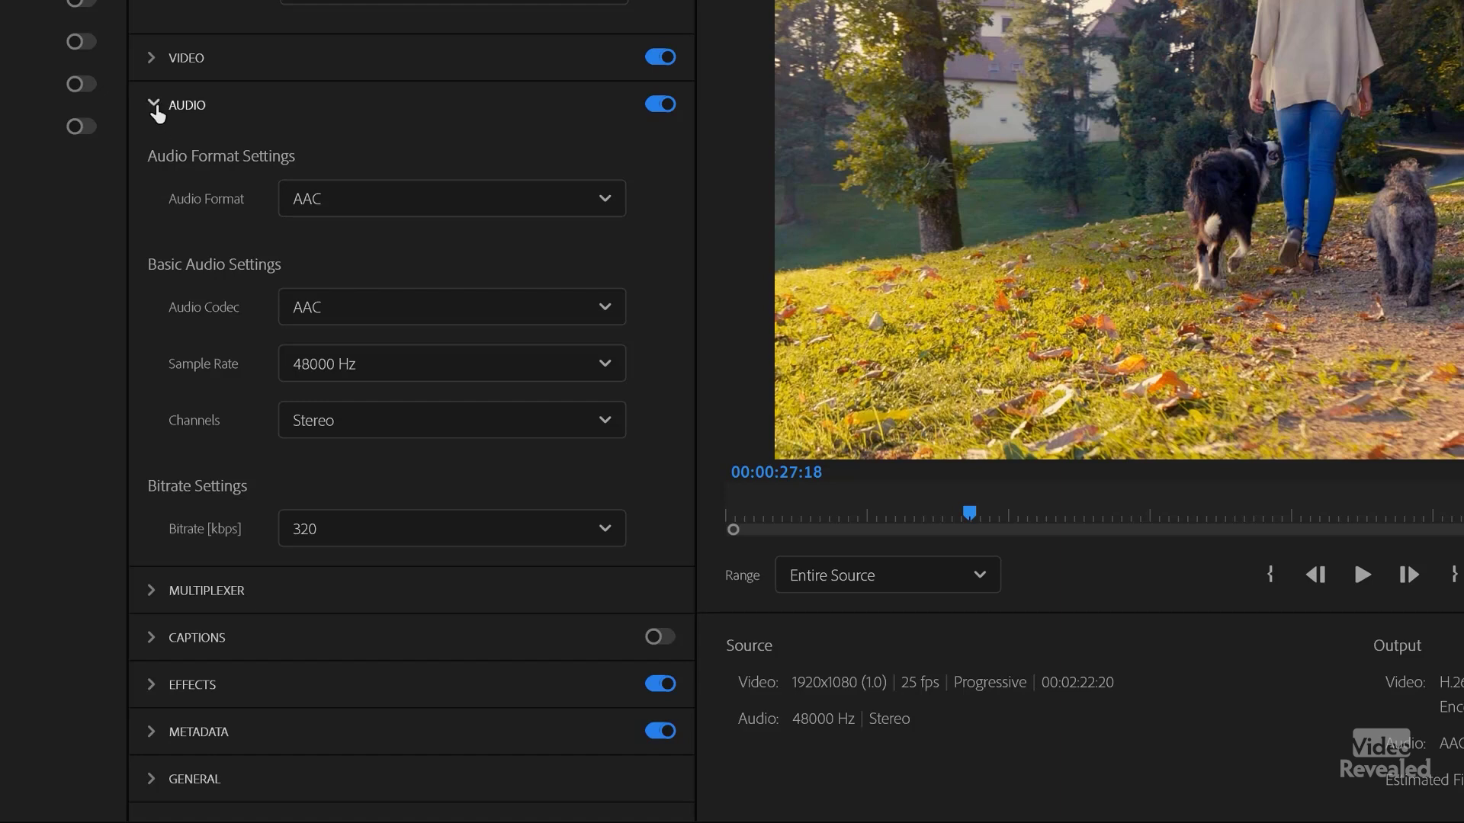
click(155, 108)
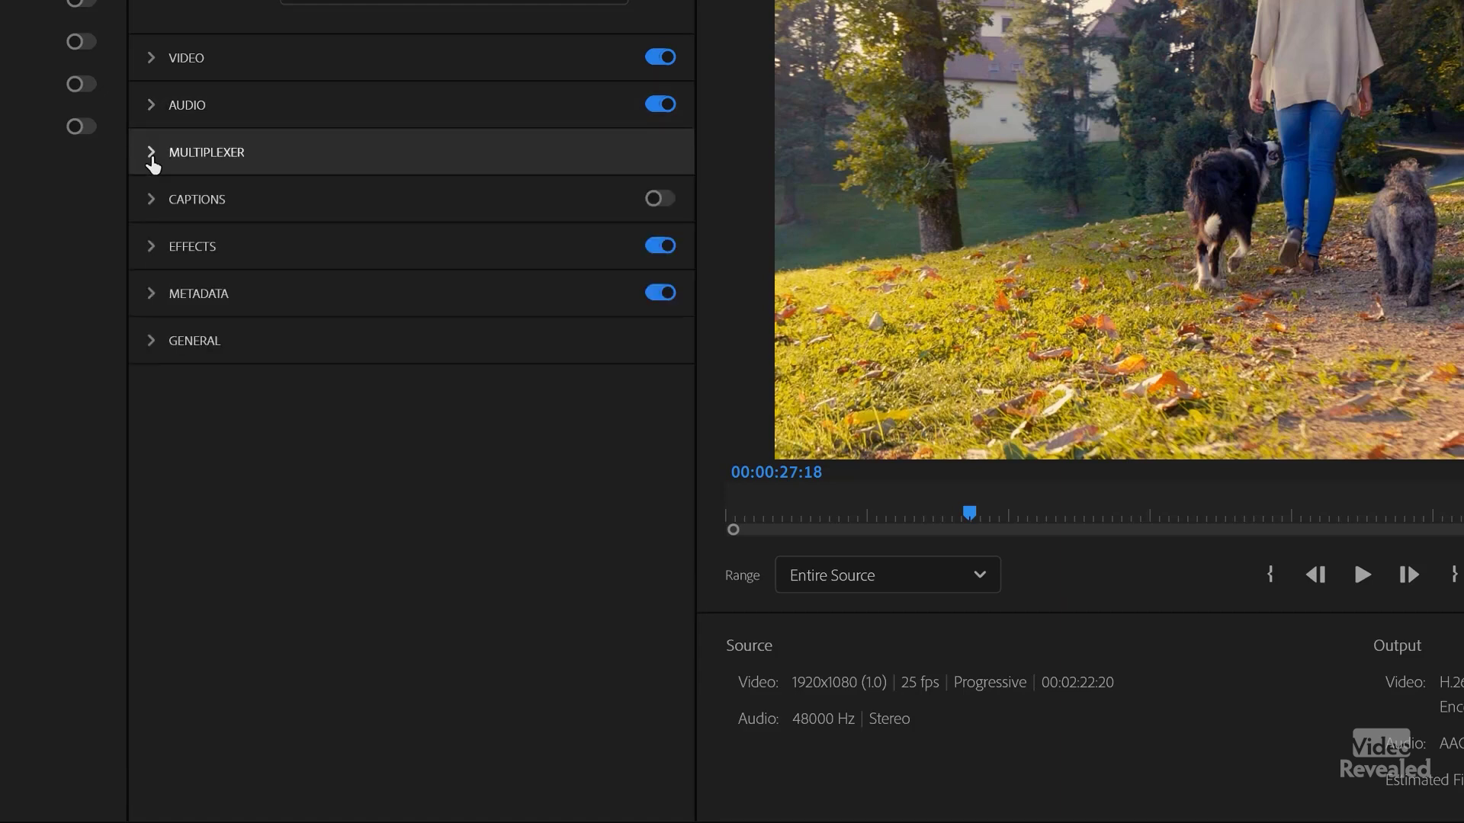
click(152, 153)
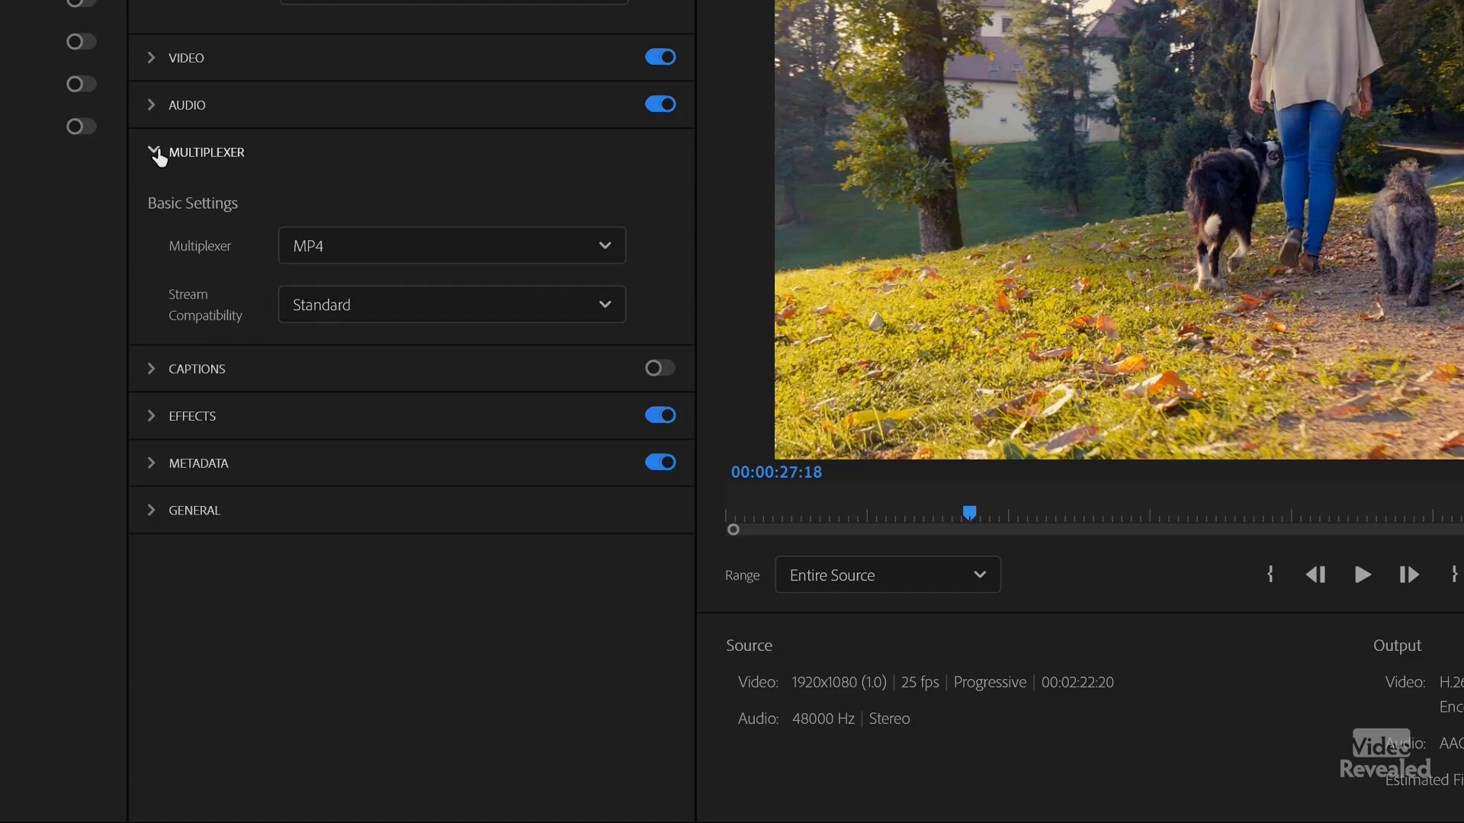
click(155, 153)
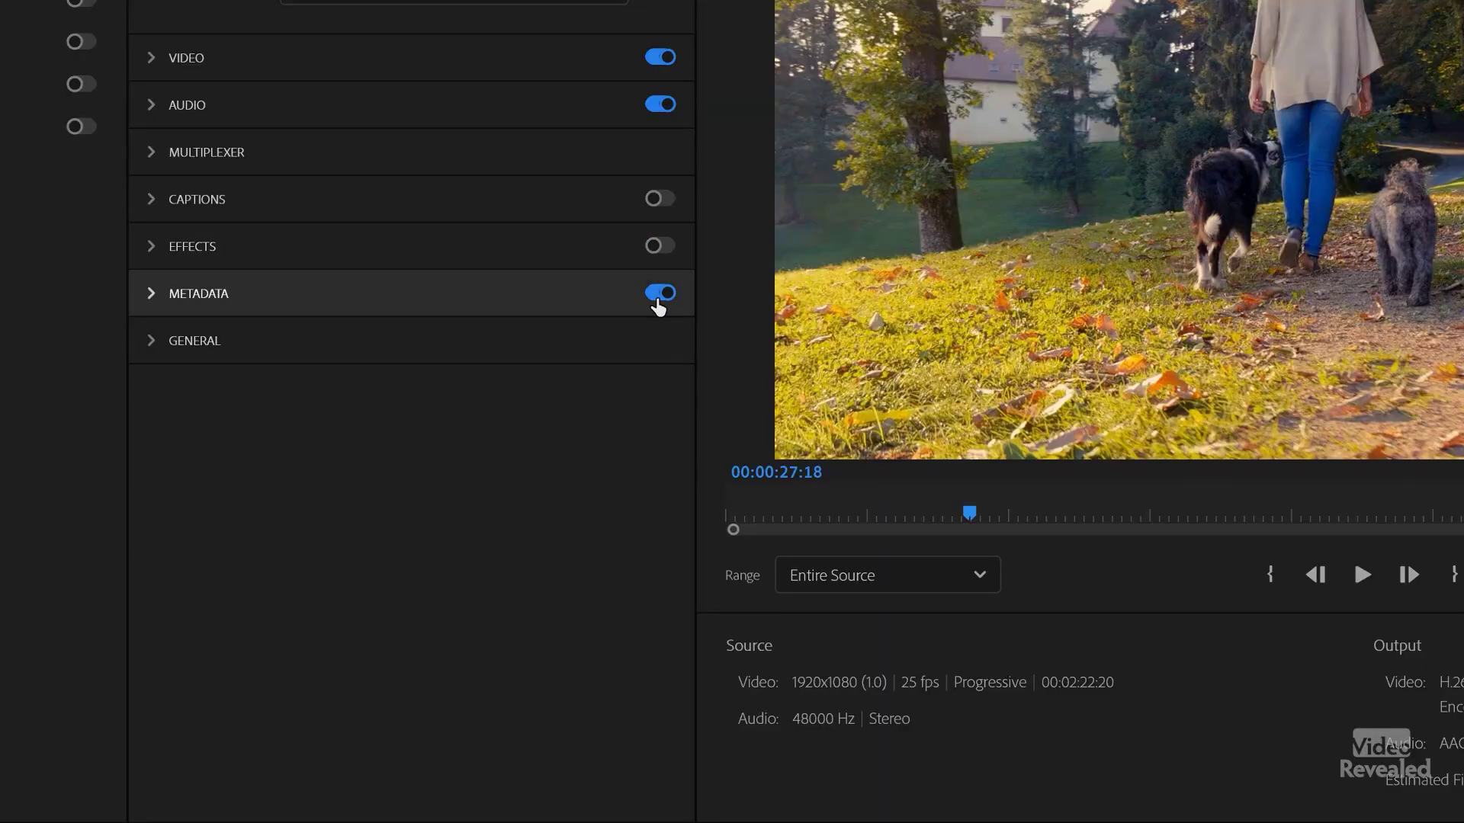
Step: Turn metadata off, review which effects can be applied to the export, and switch effects back on
click(655, 298)
click(656, 261)
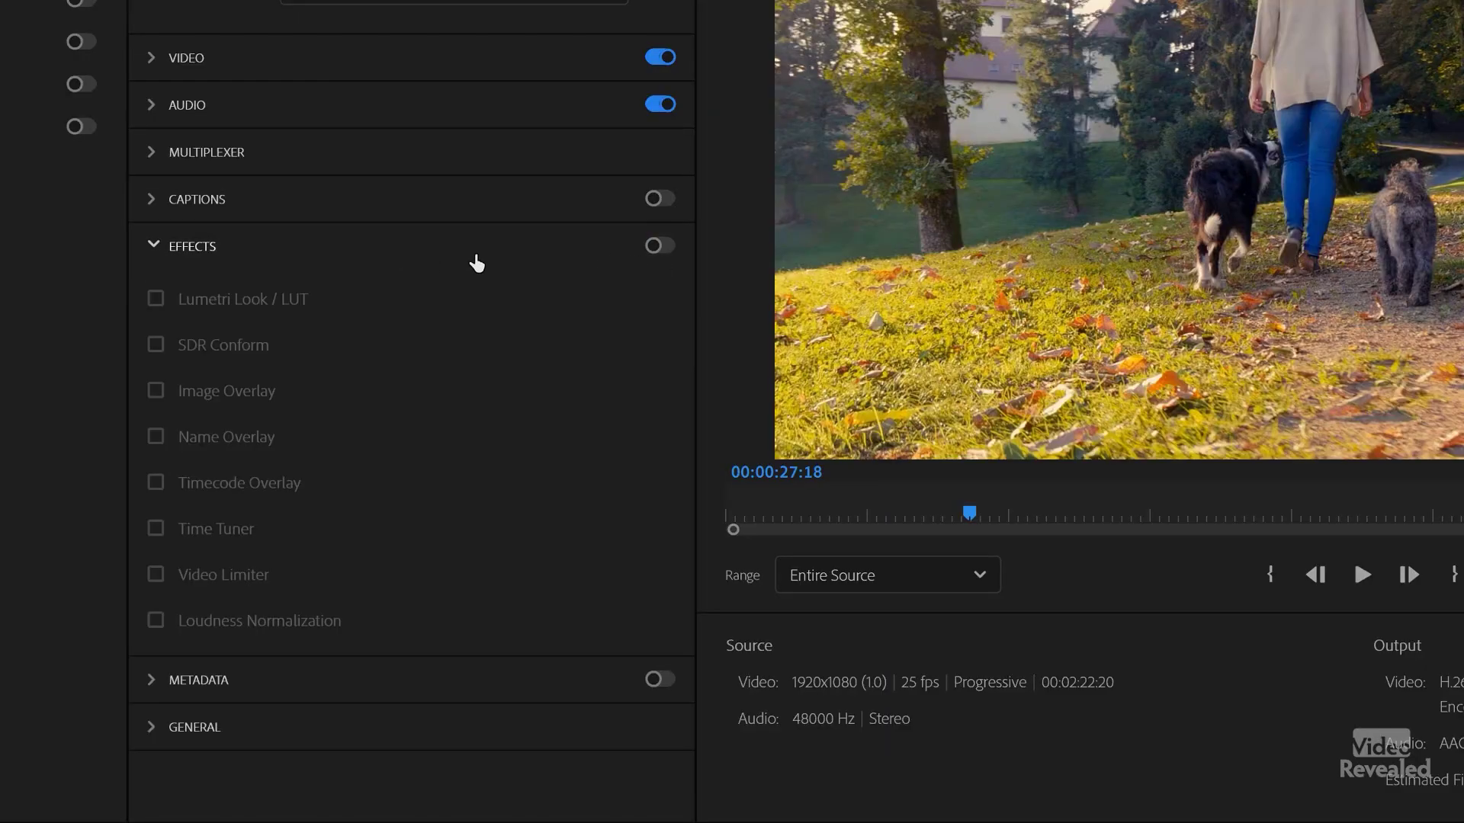
click(652, 248)
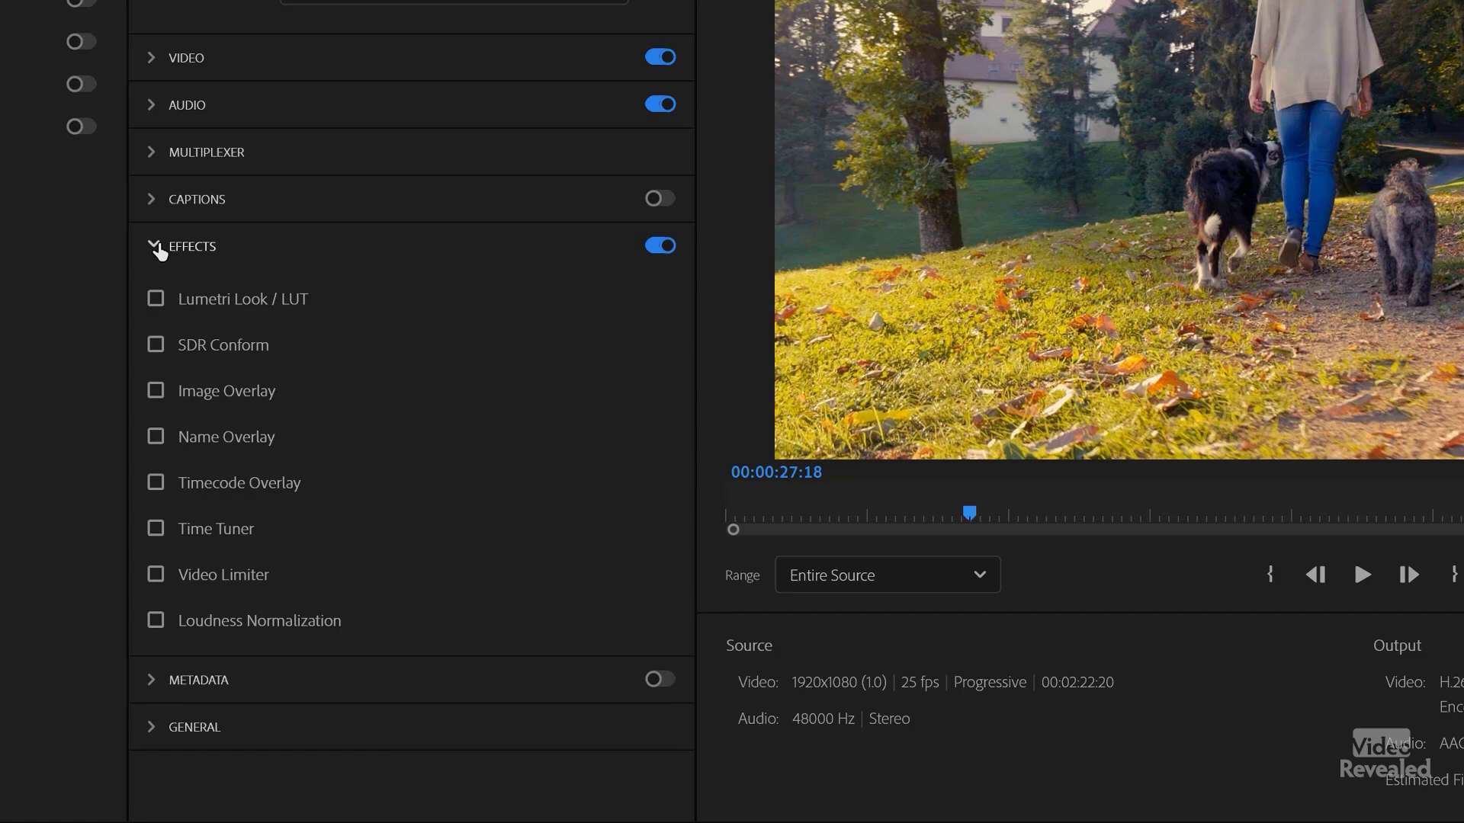
click(156, 249)
Step: Turn metadata back on and review its export options and the General settings, keeping Create Sidecar File
click(152, 297)
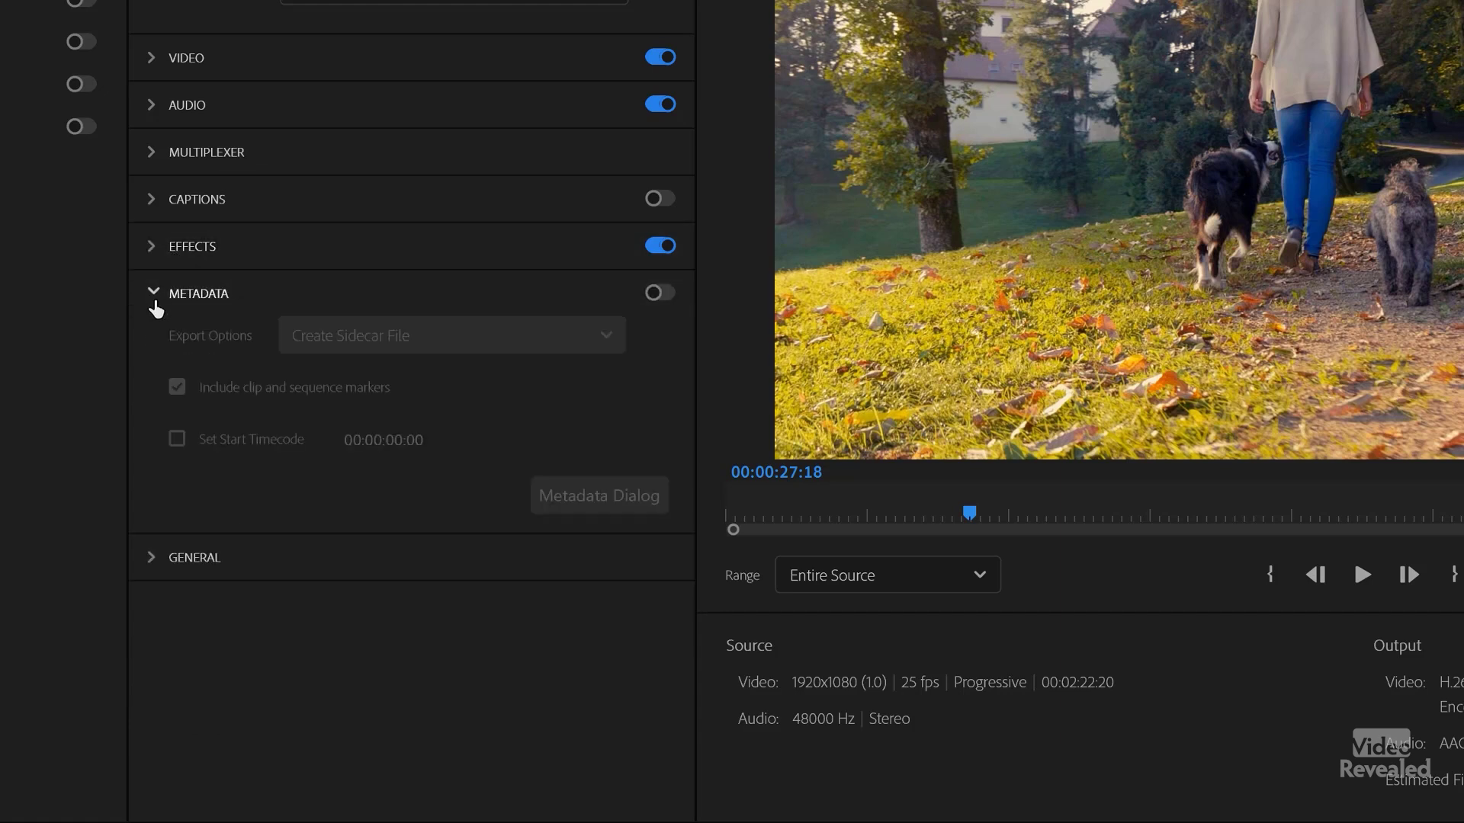
click(663, 294)
click(472, 345)
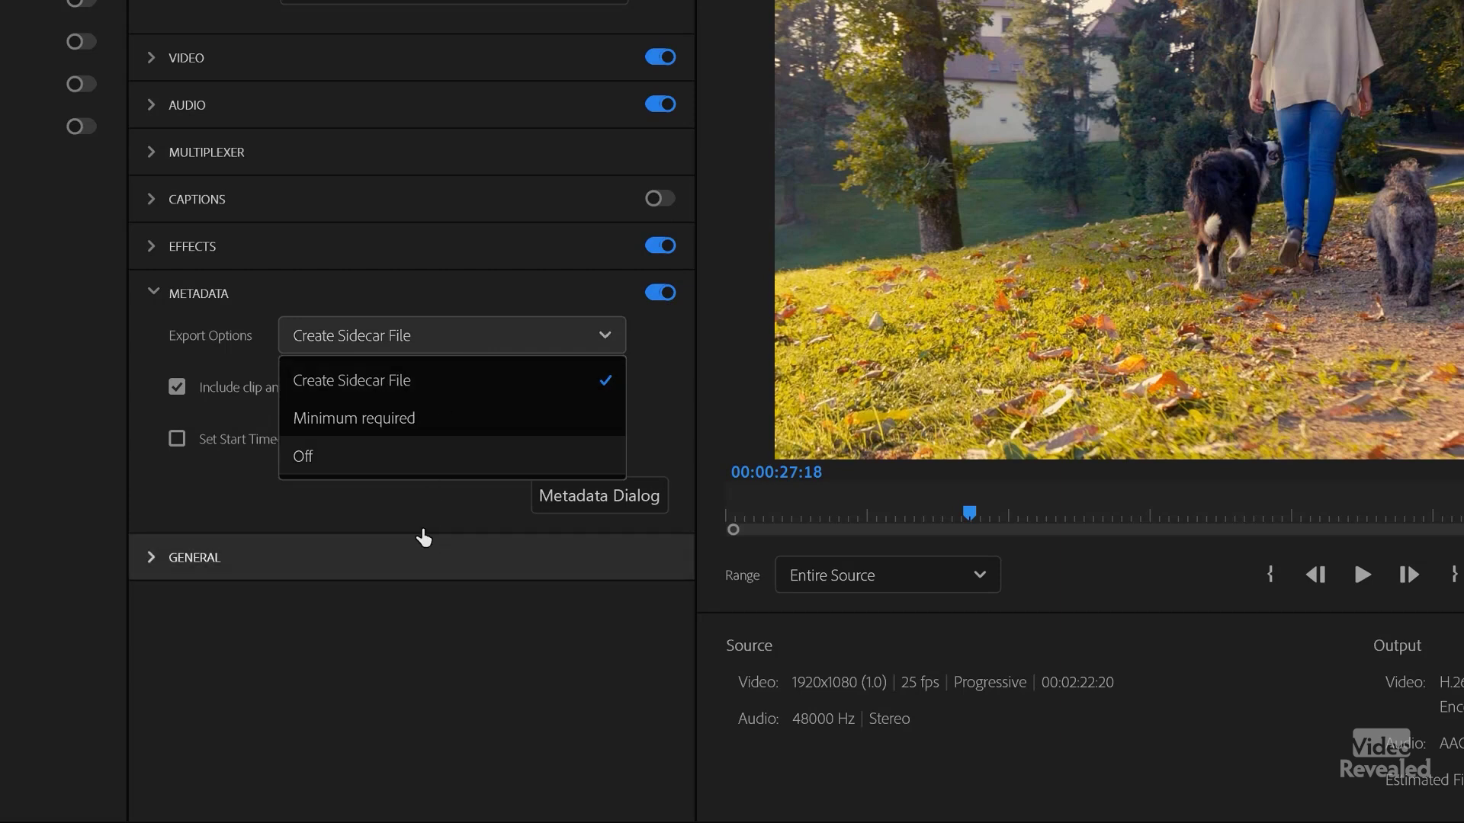
click(152, 300)
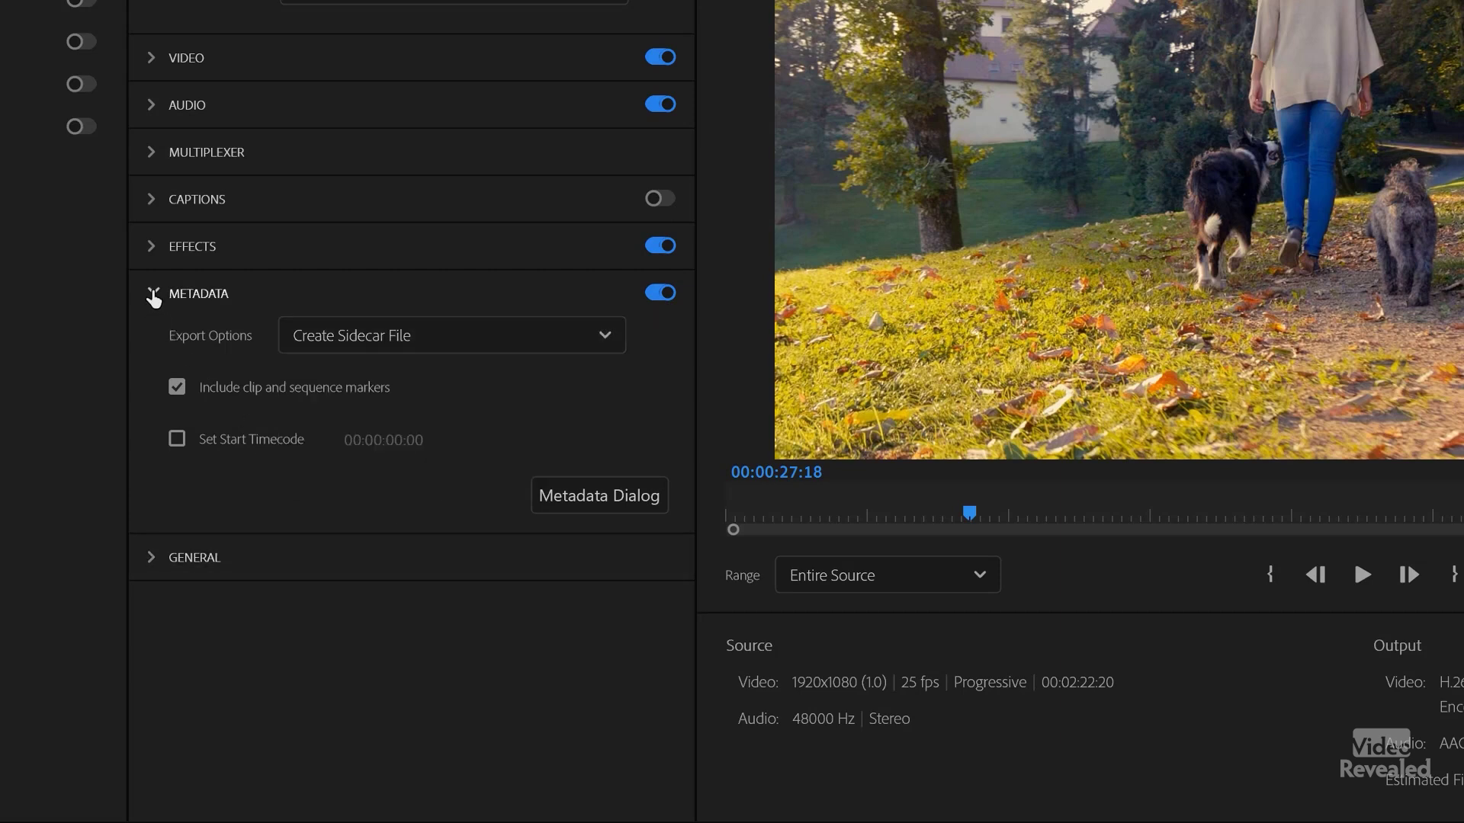
click(152, 297)
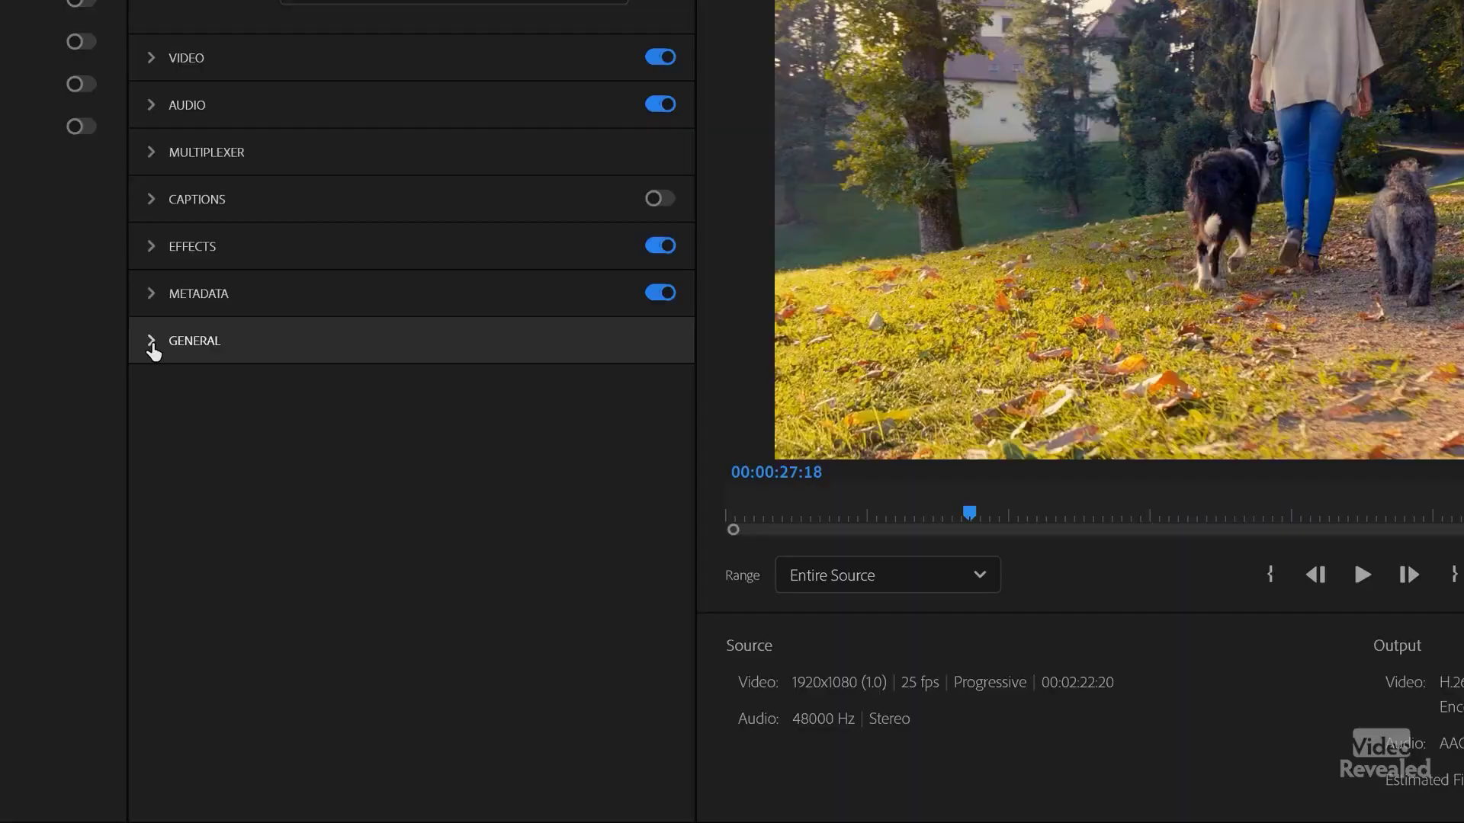
click(152, 343)
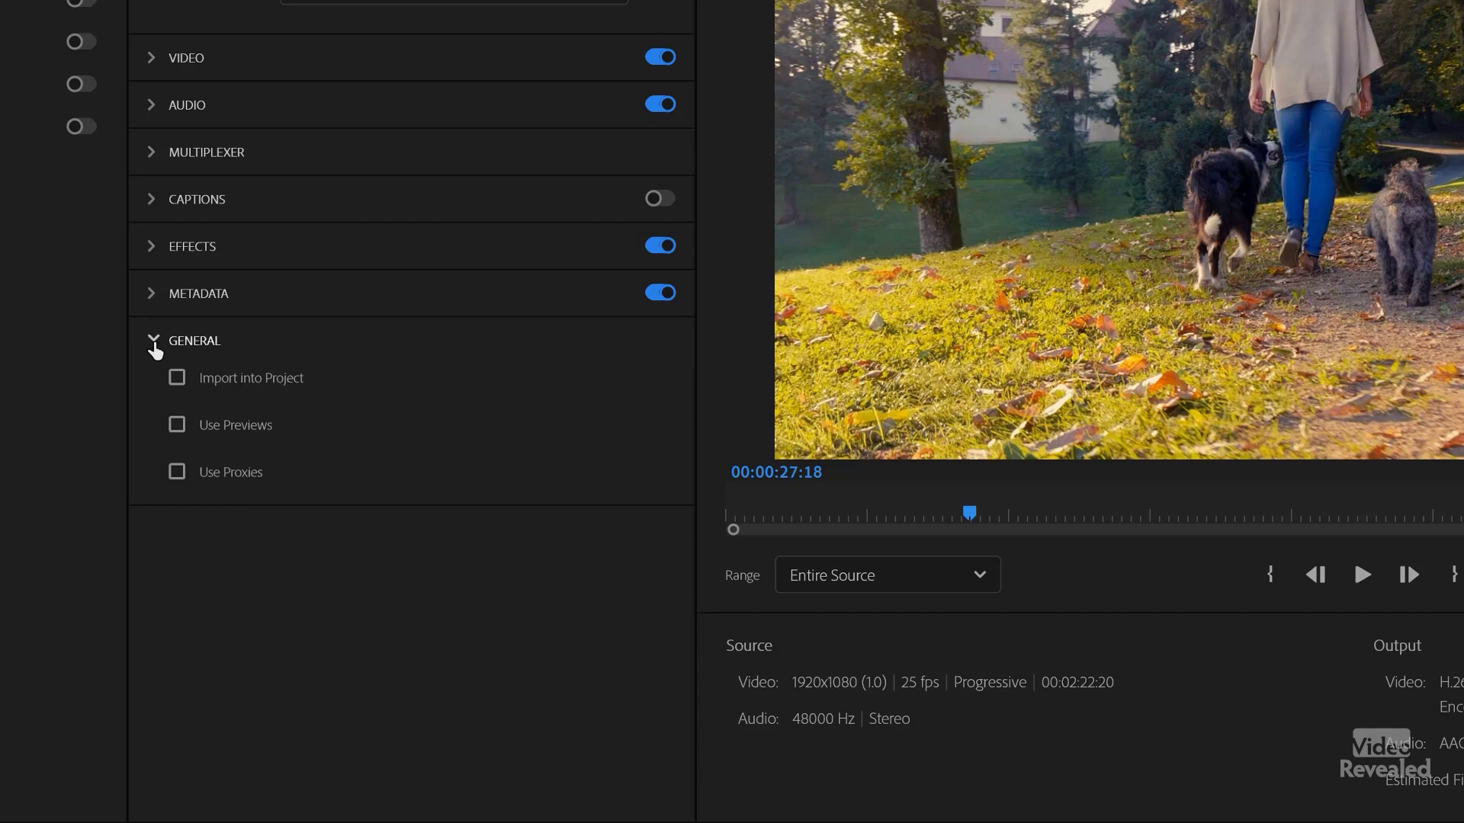
click(153, 343)
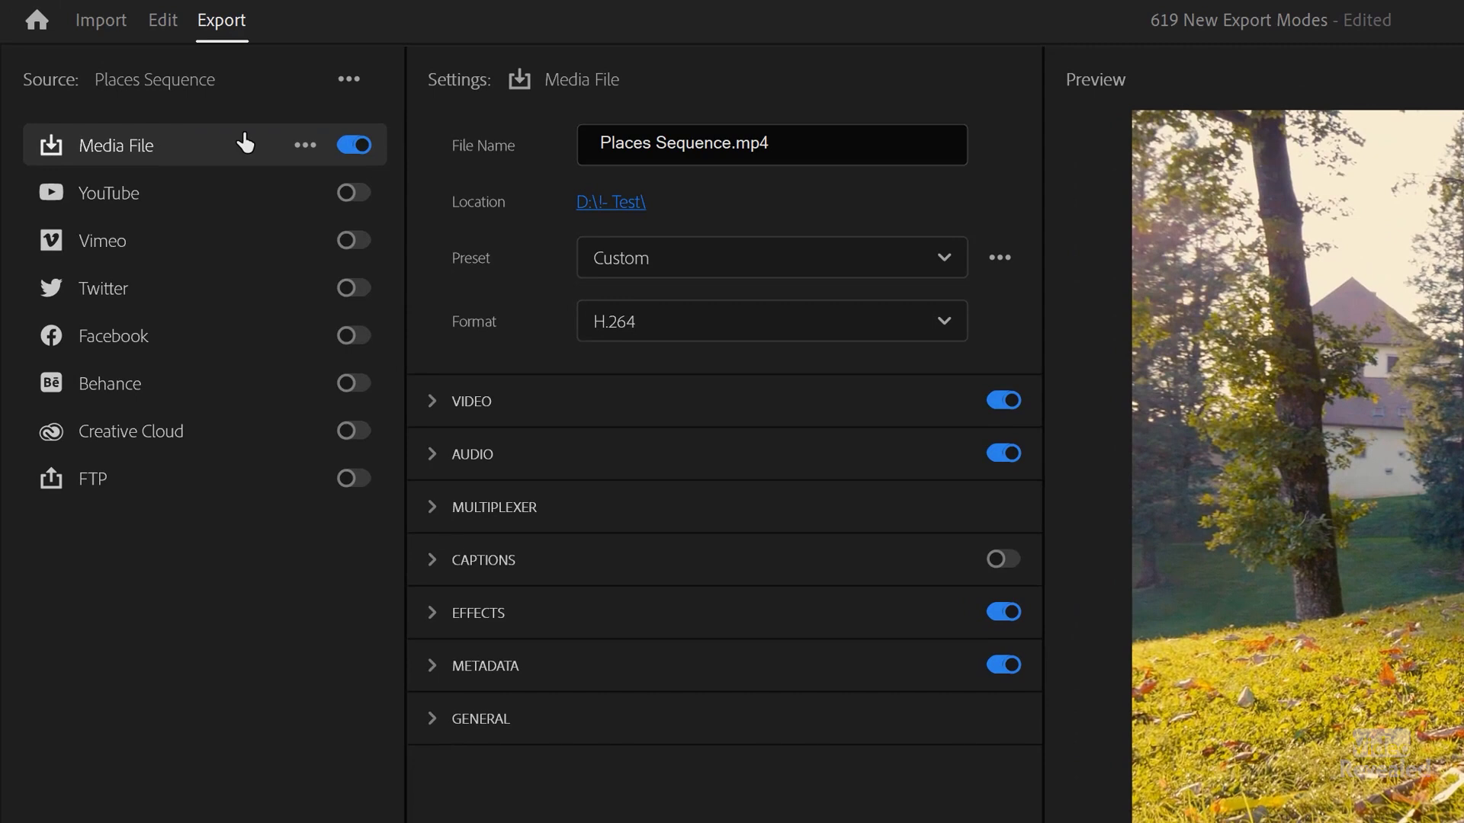
Step: Enable the YouTube destination in place of Media File and sign in to YouTube with the VideoRevealed channel account
click(347, 196)
click(348, 146)
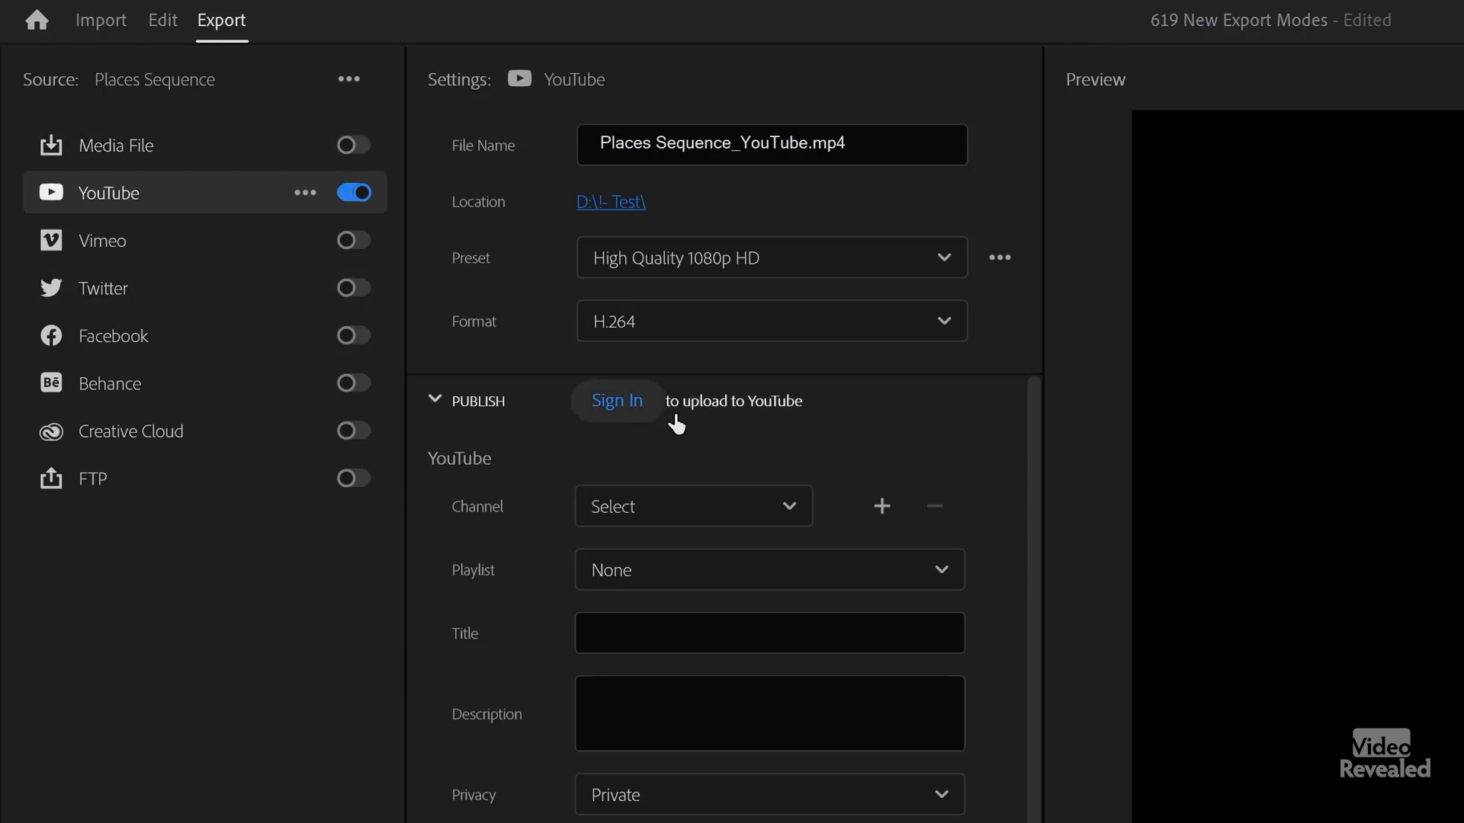
click(625, 408)
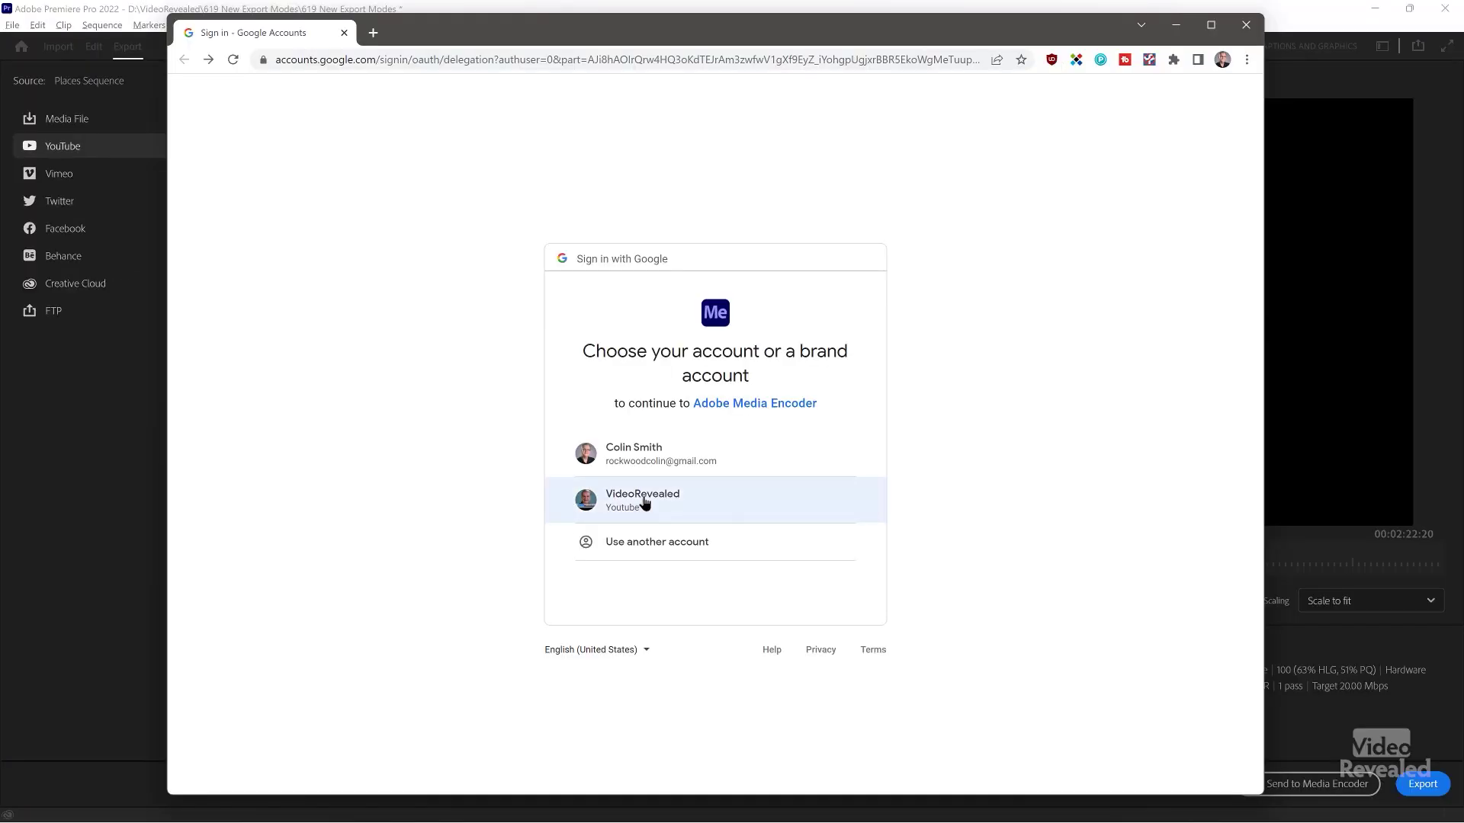
click(644, 503)
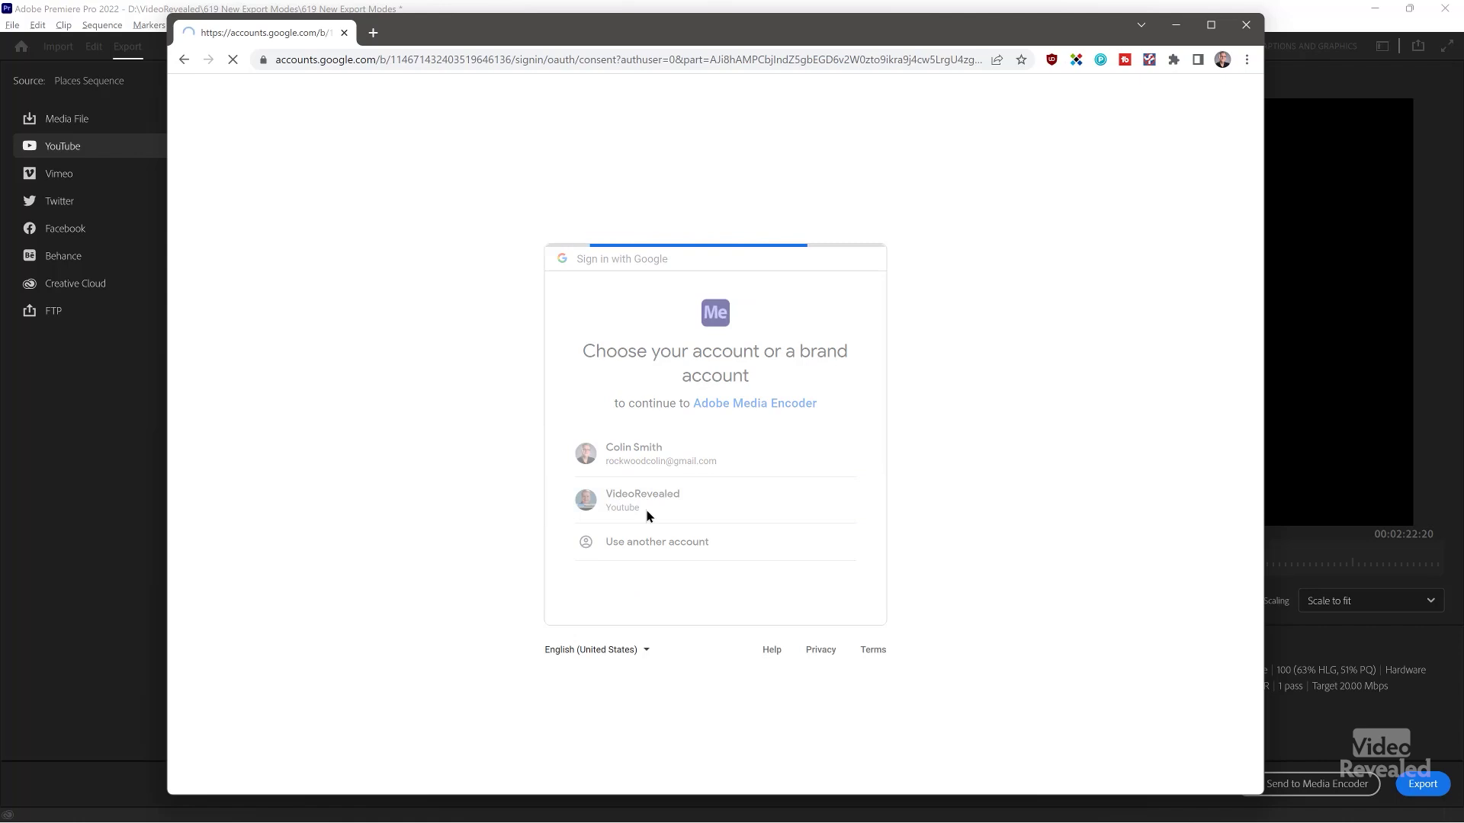
click(796, 634)
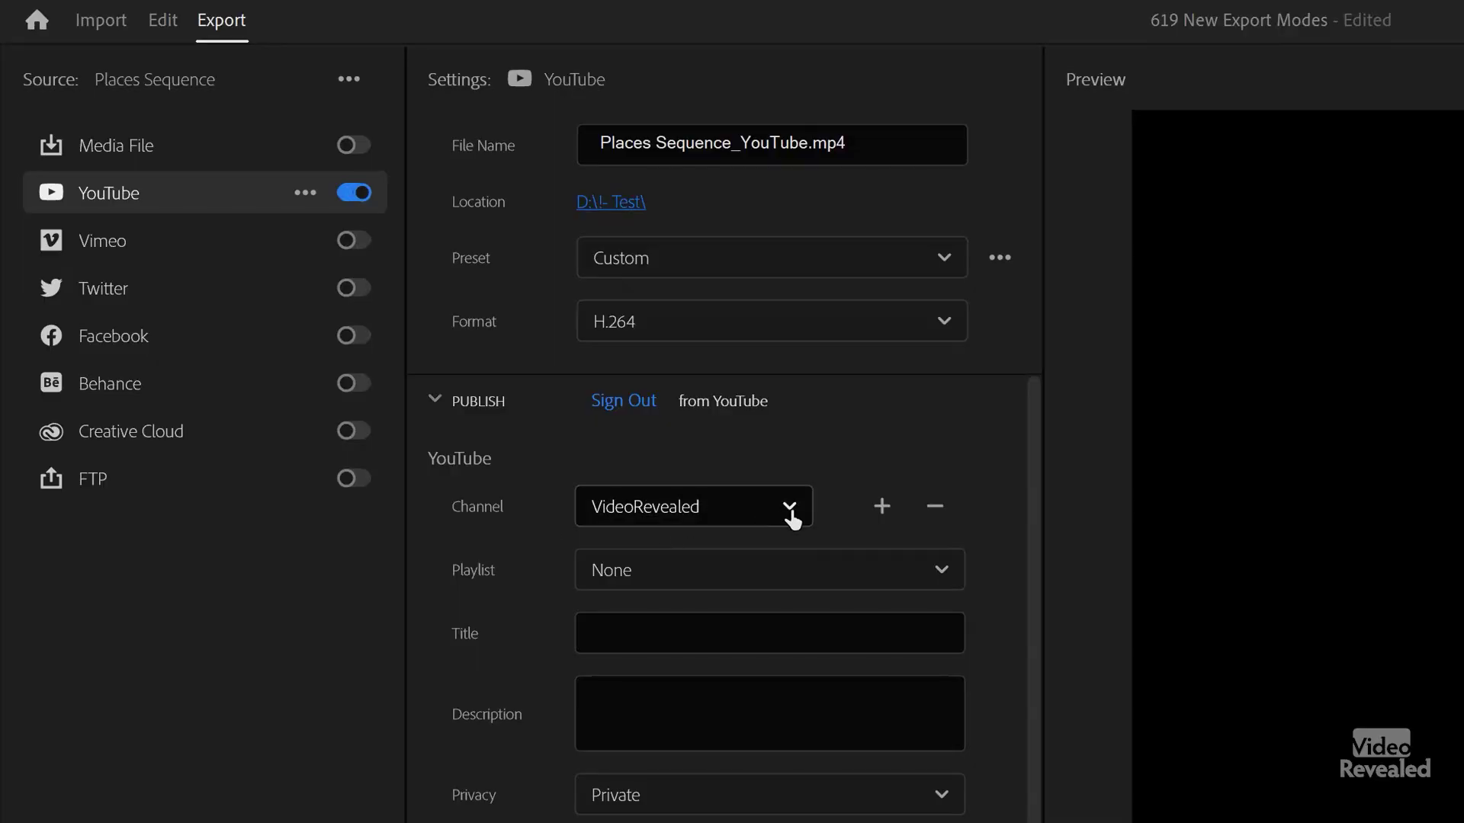
Step: Review the available YouTube channels and playlists, keeping VideoRevealed as the channel and None as the playlist
click(790, 512)
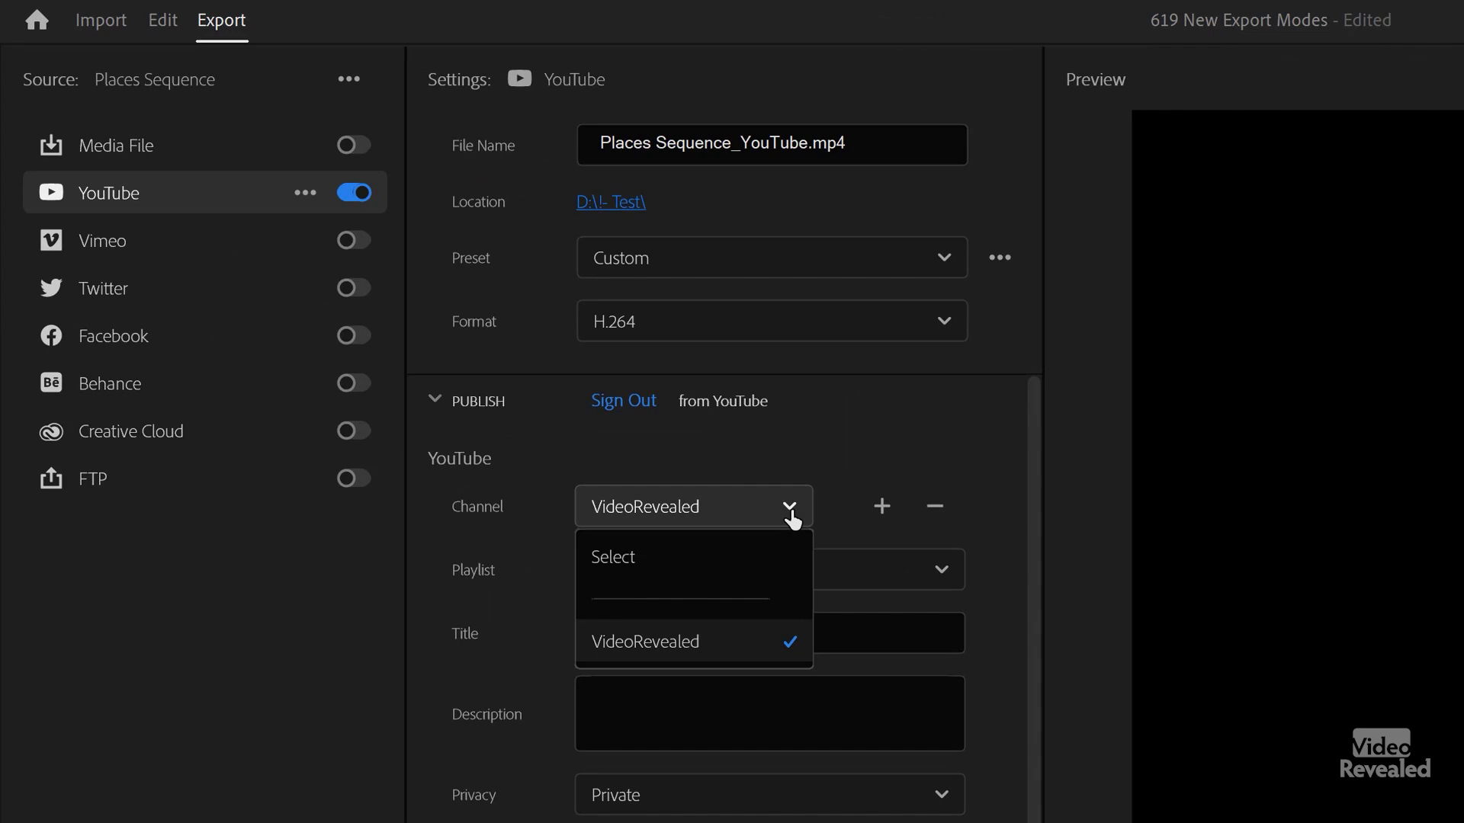
click(853, 450)
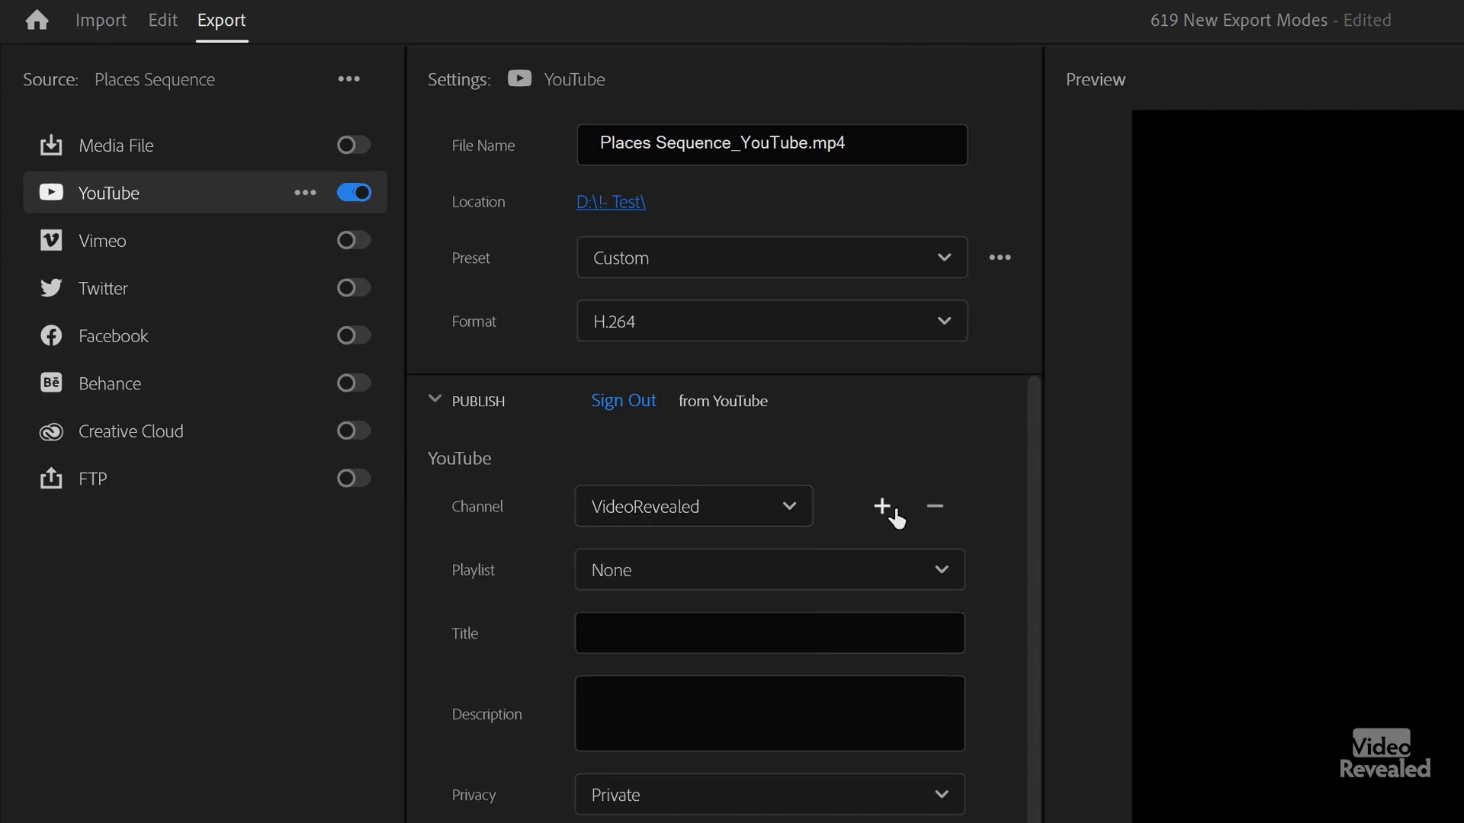
click(940, 571)
scroll(900, 759, down, 10)
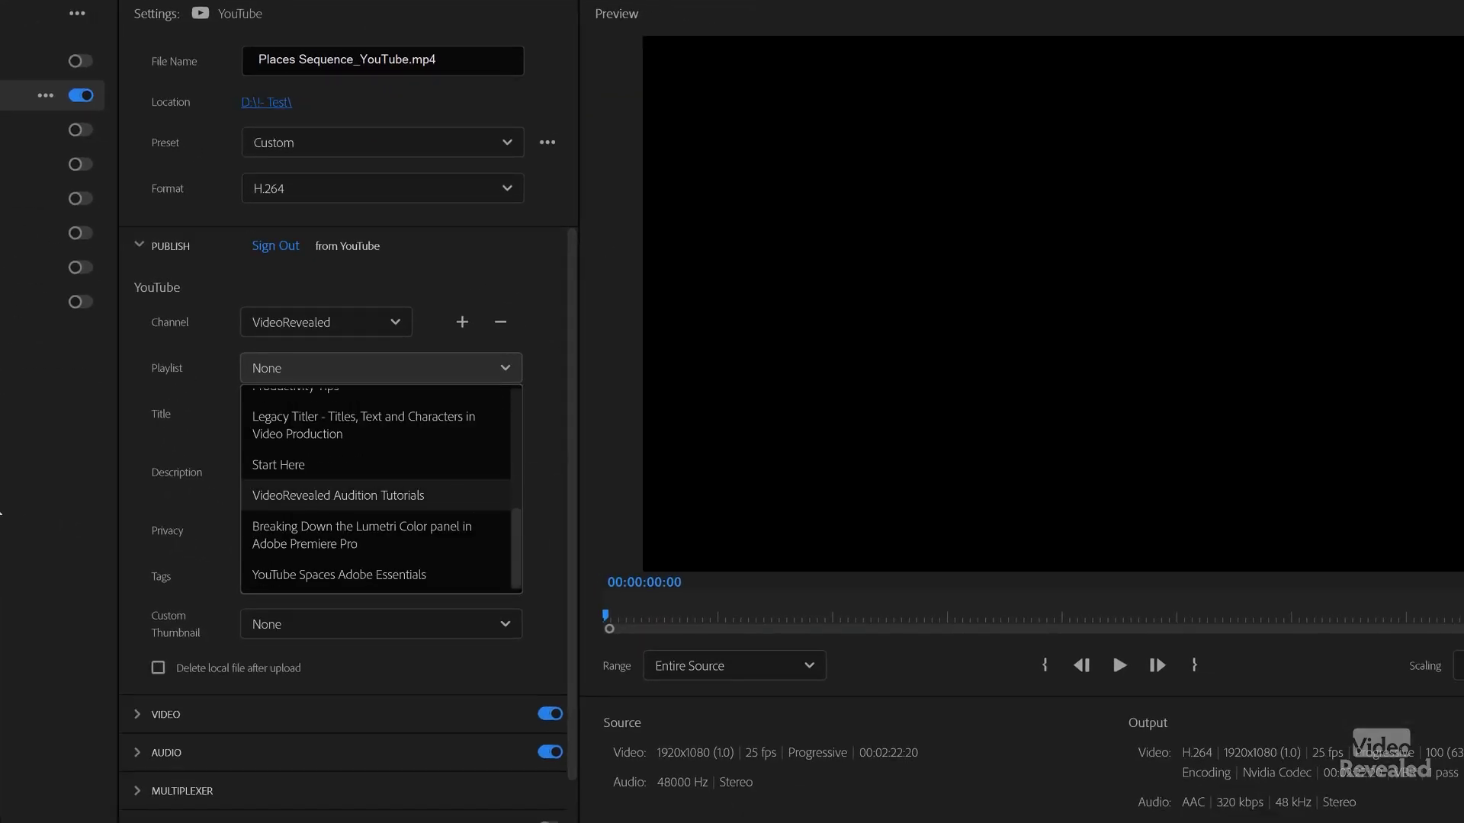
key(Escape)
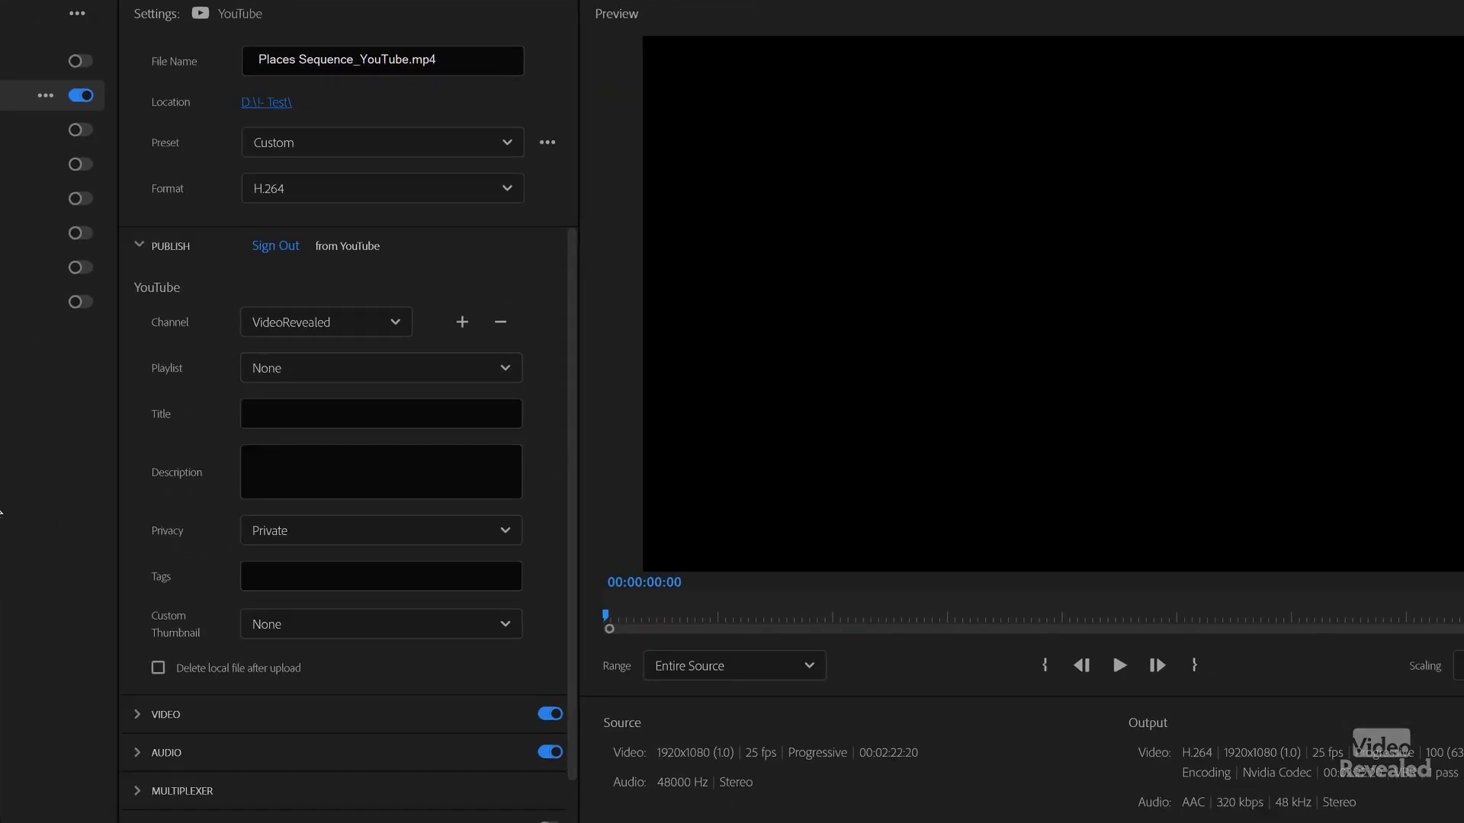
Step: Title the YouTube upload "Places" and review the privacy choices, keeping Private
click(289, 414)
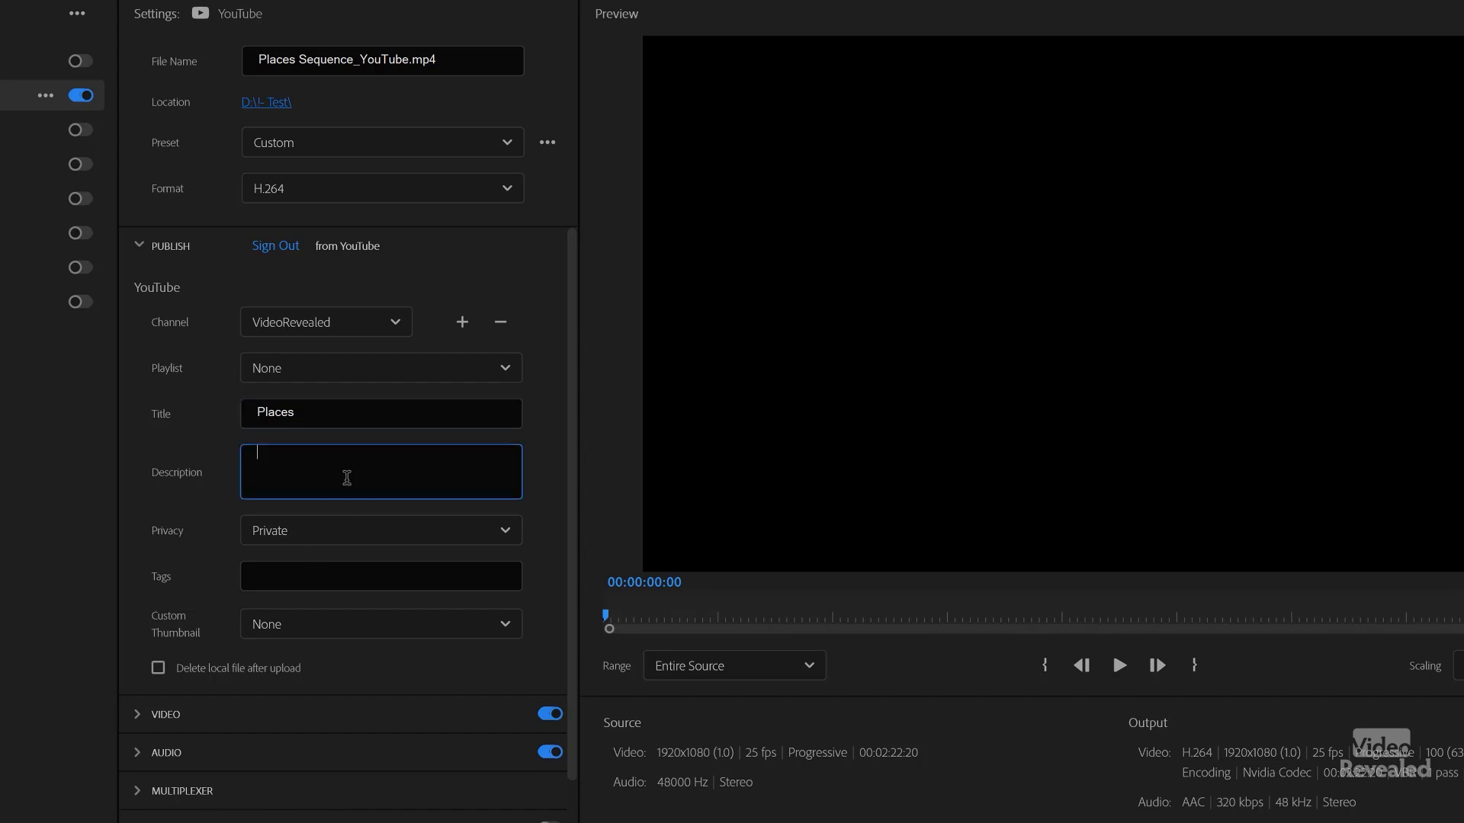
click(360, 532)
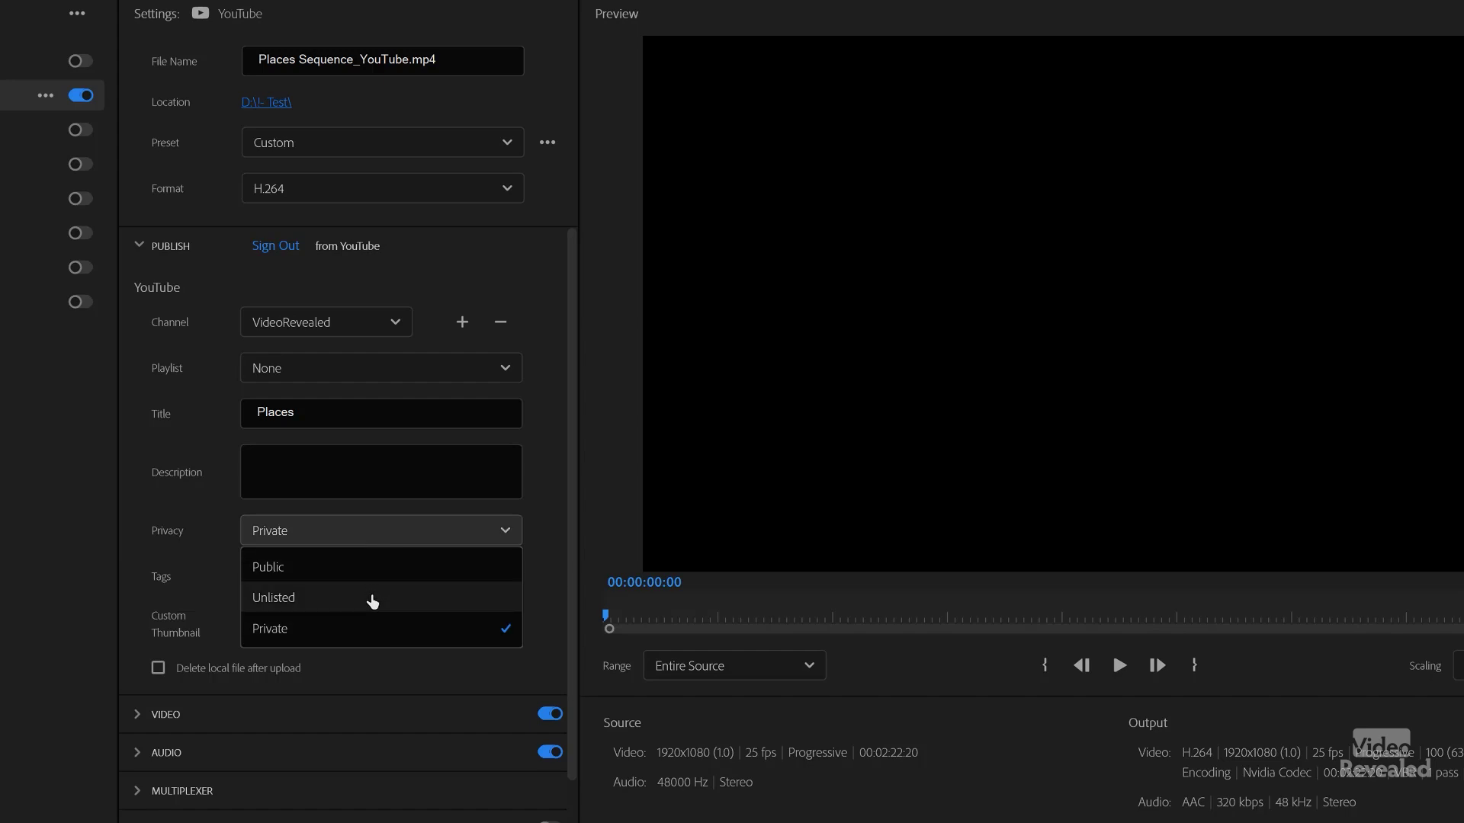
click(114, 561)
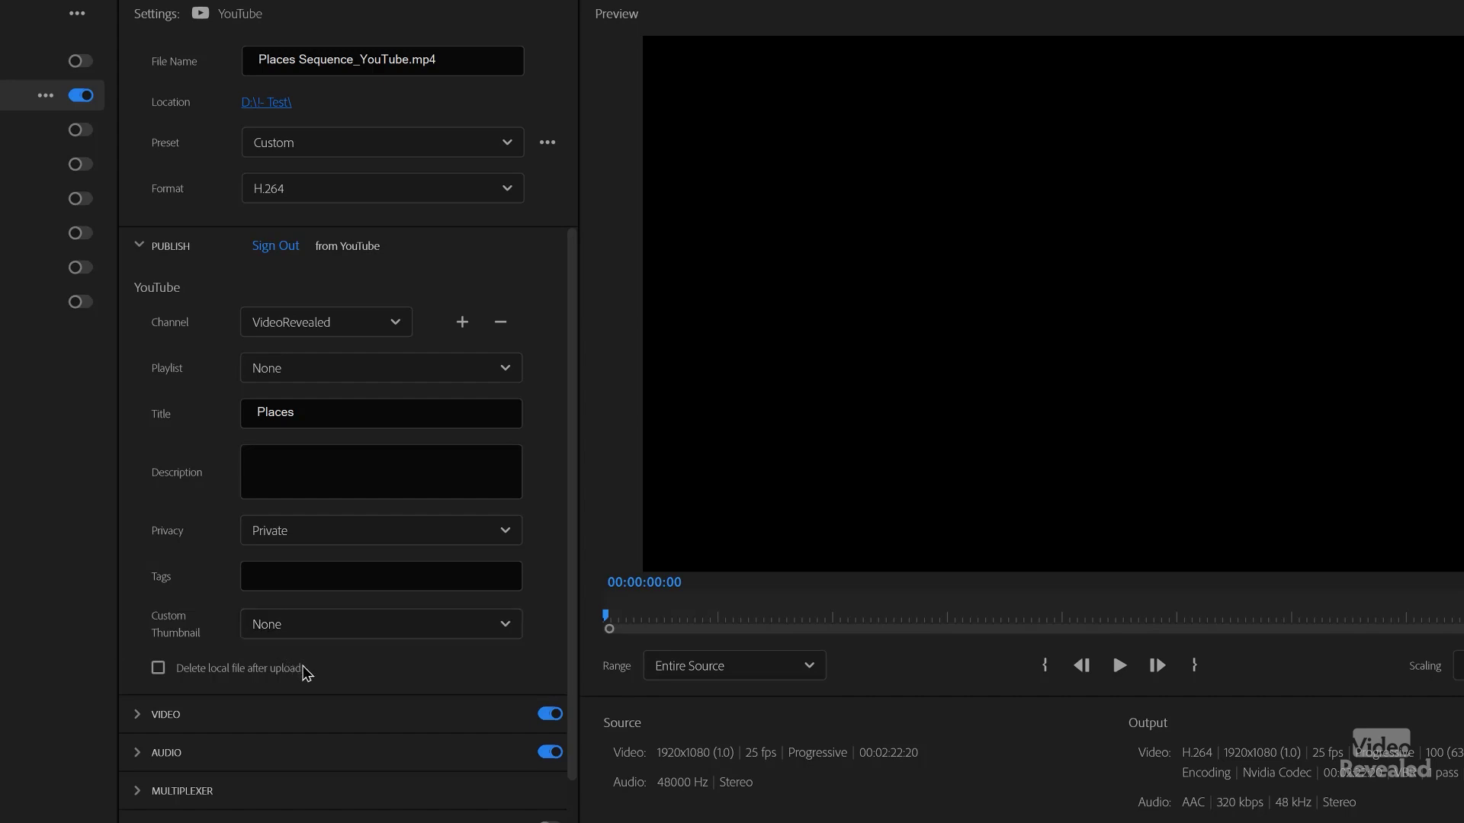
Step: Use a frame from the source video as the custom YouTube thumbnail, taking the current frame at 00:00:41:11
click(505, 623)
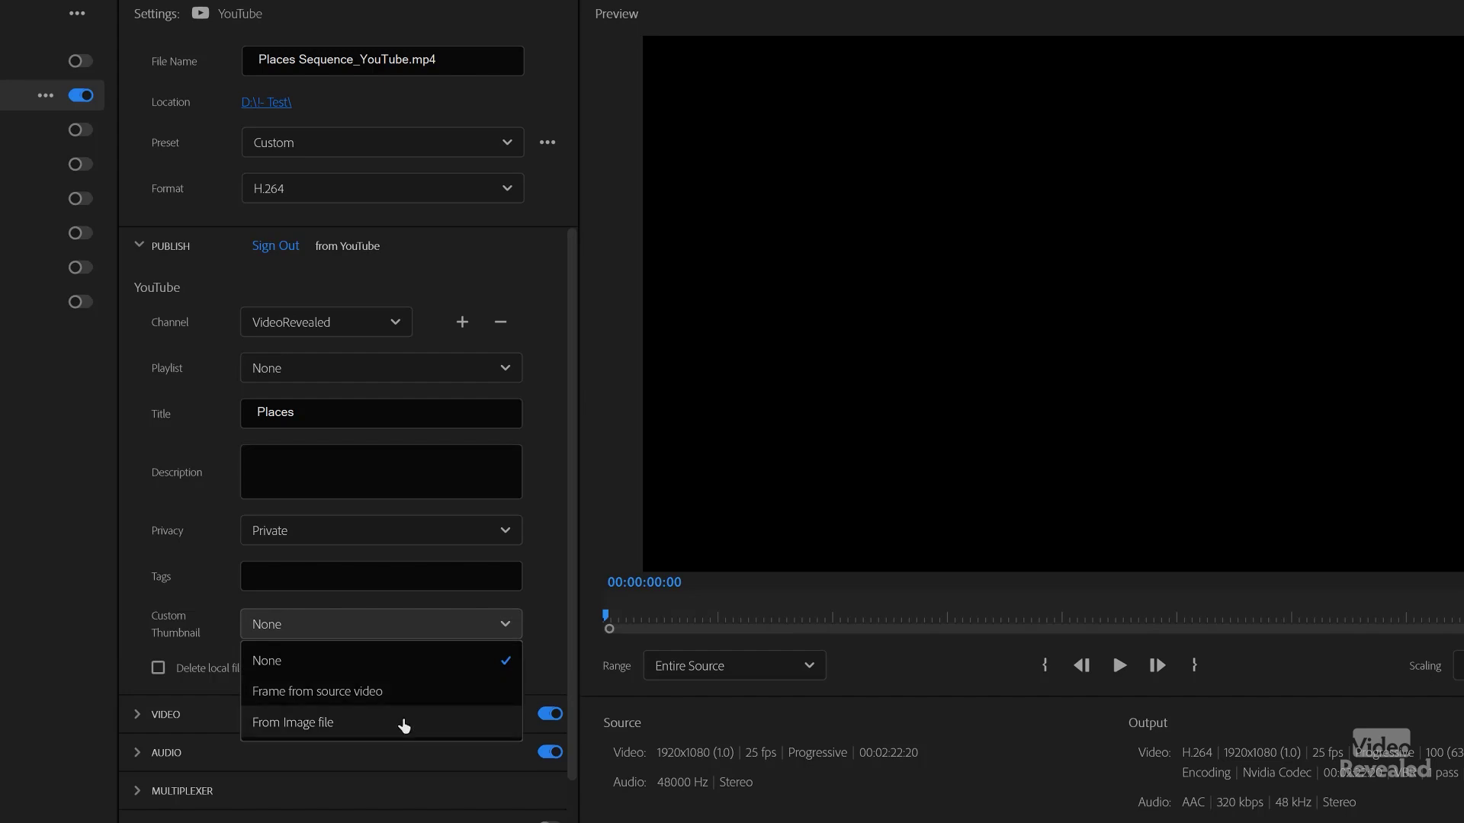
click(404, 691)
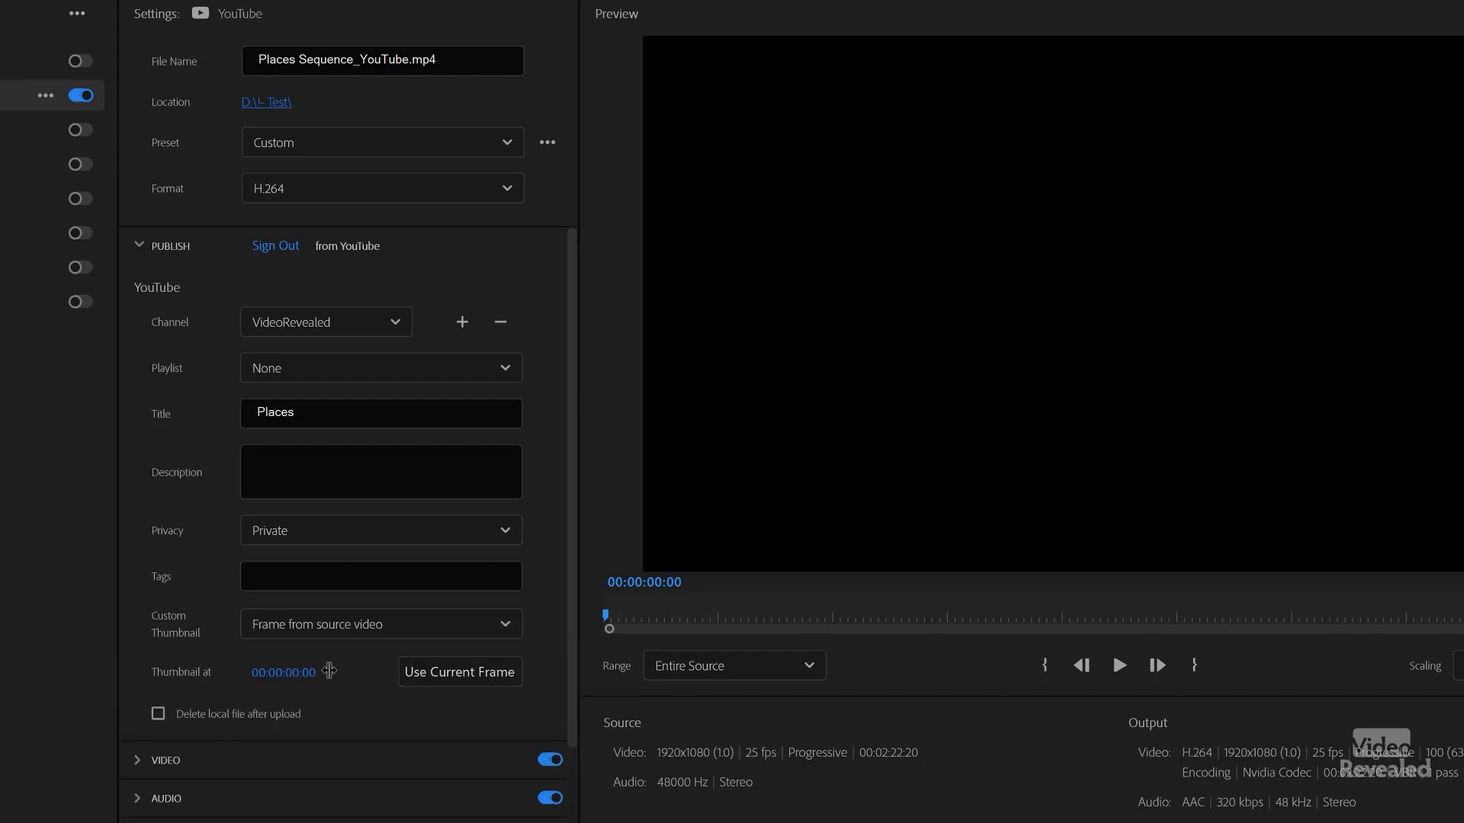
drag(293, 671, 356, 671)
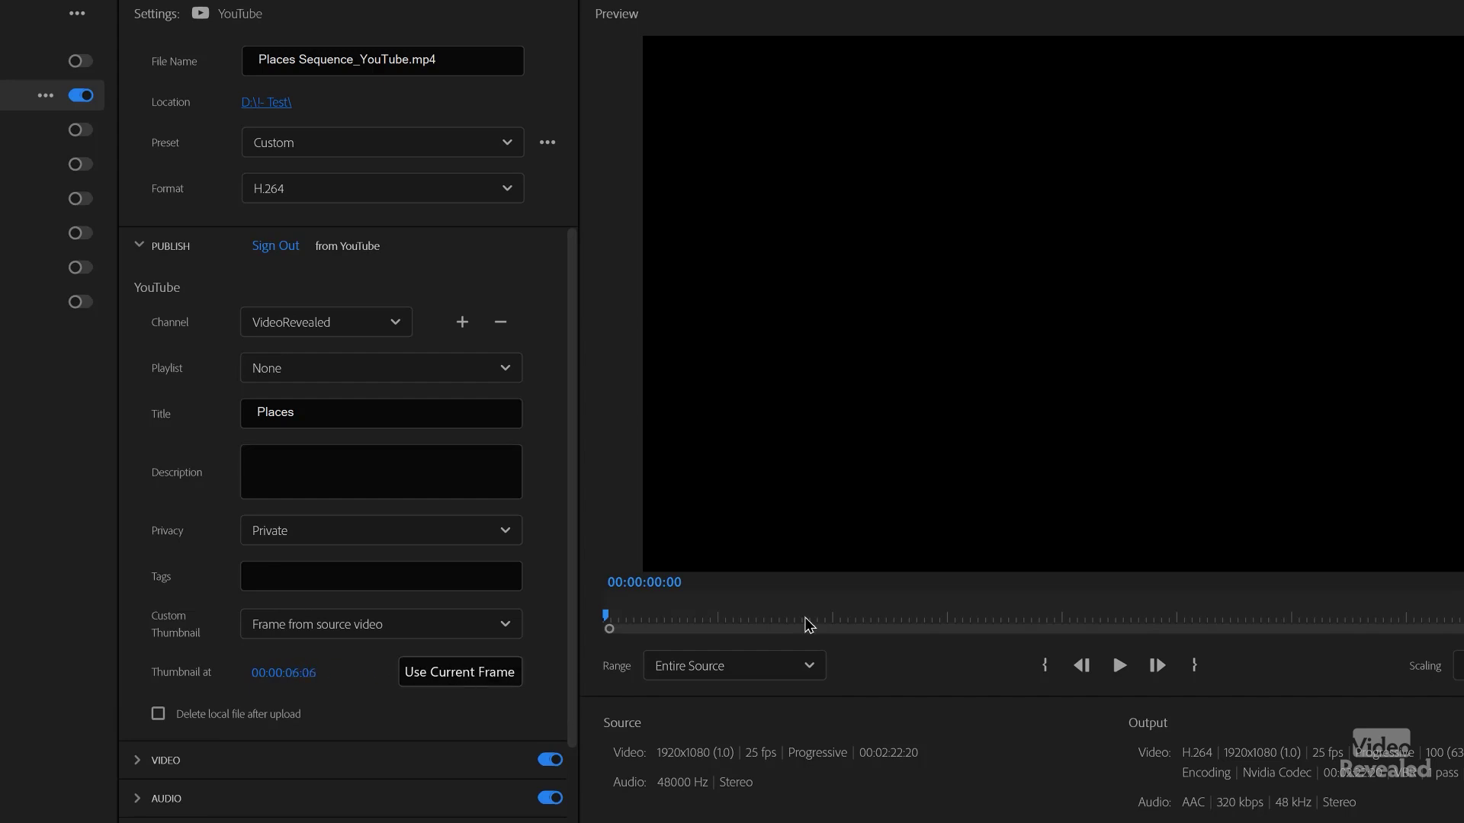
click(902, 621)
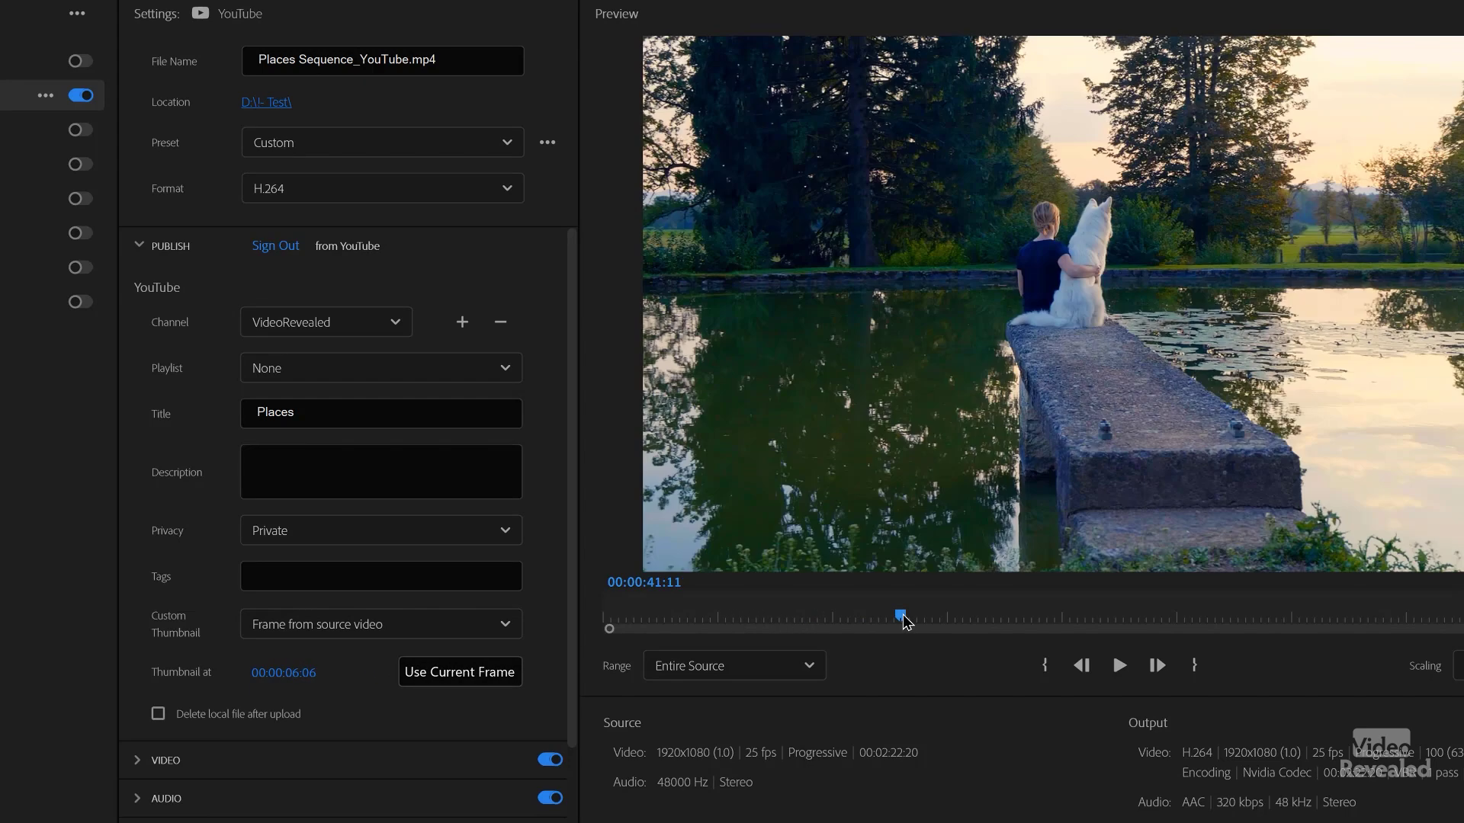
click(451, 675)
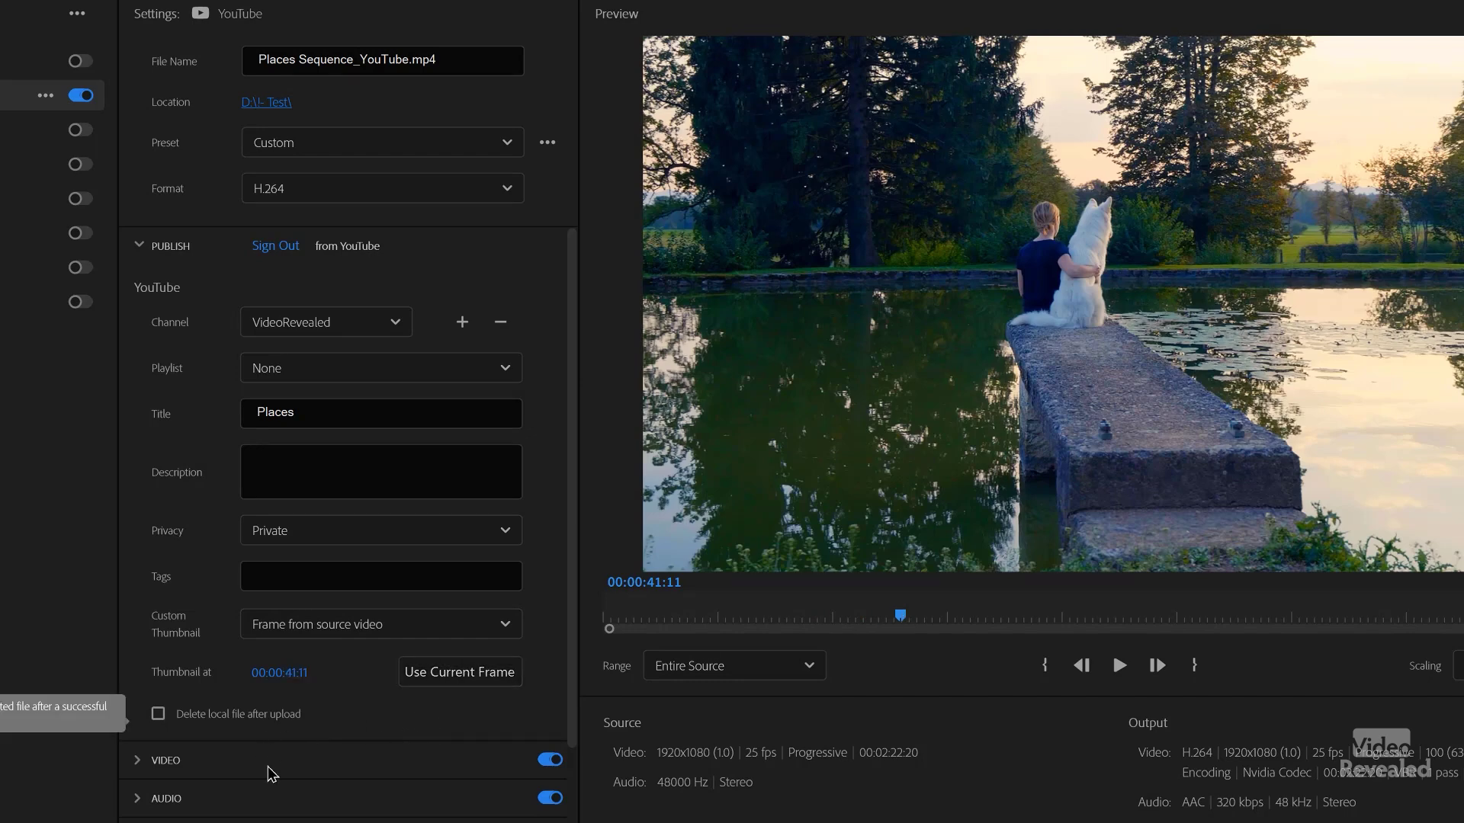
Step: Review the remaining YouTube settings sections, including the captions options, leaving captions off
scroll(327, 732, down, 2)
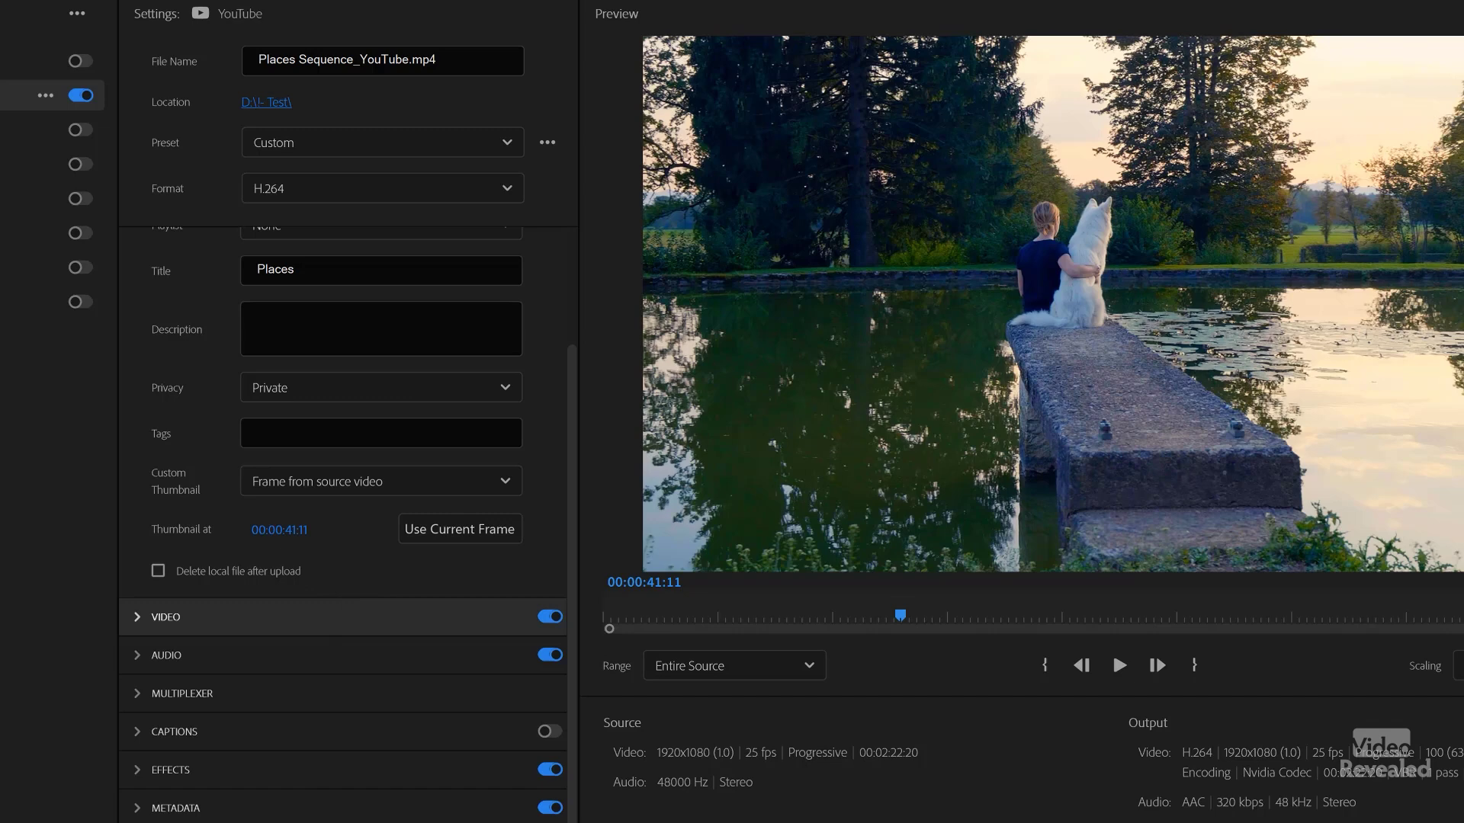
click(136, 733)
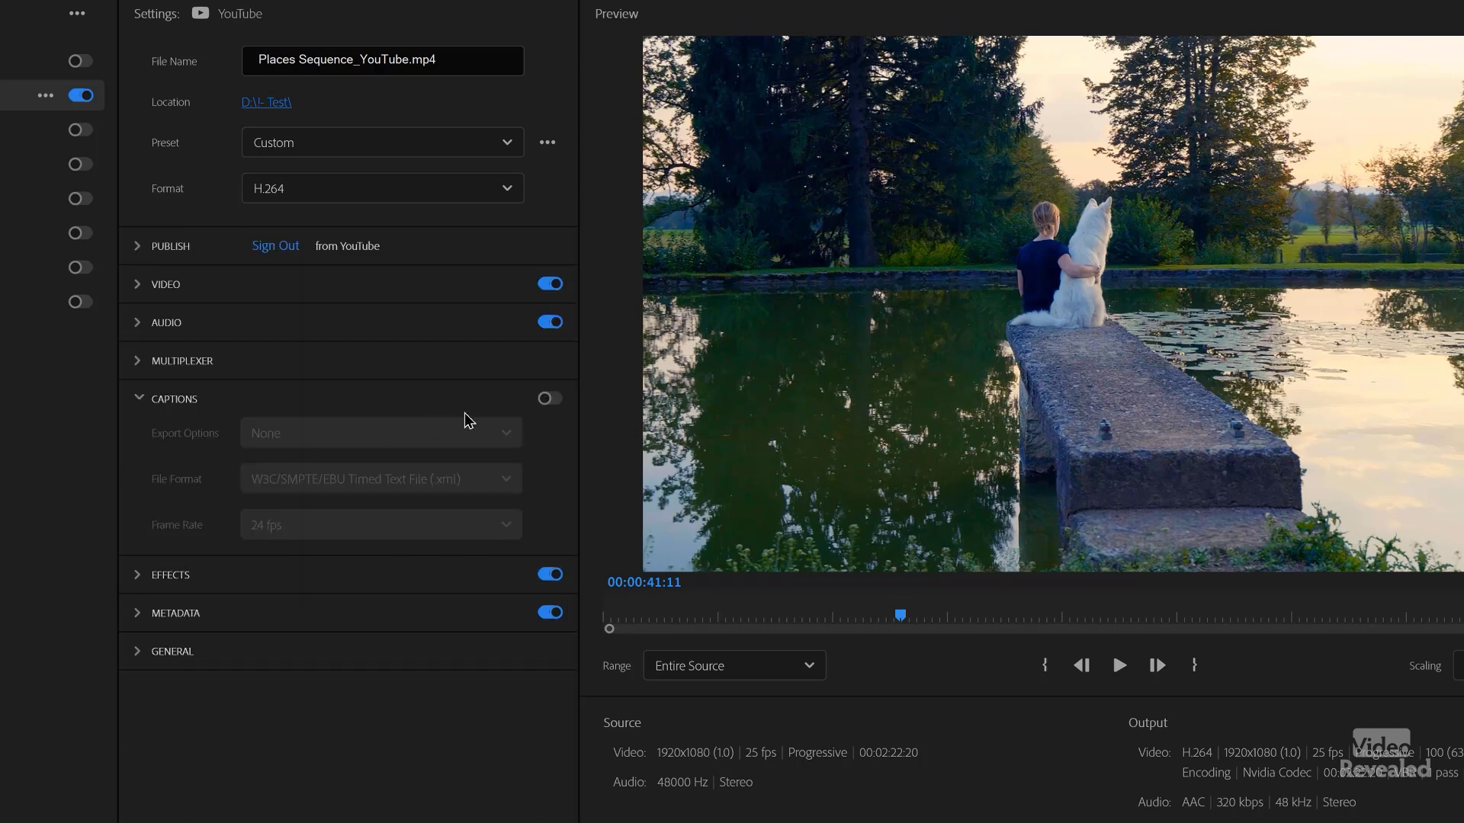
click(553, 410)
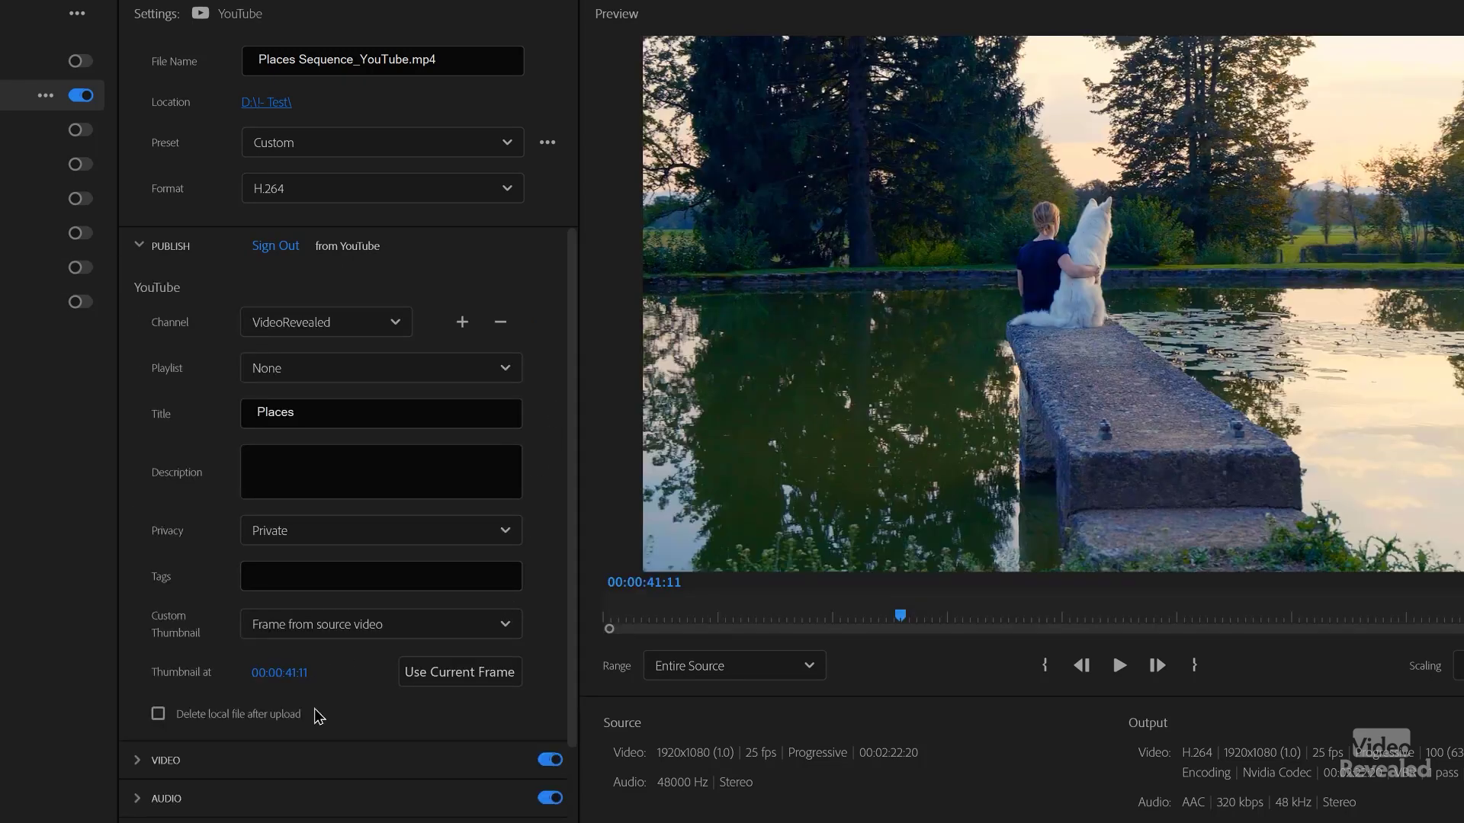
scroll(351, 742, down, 2)
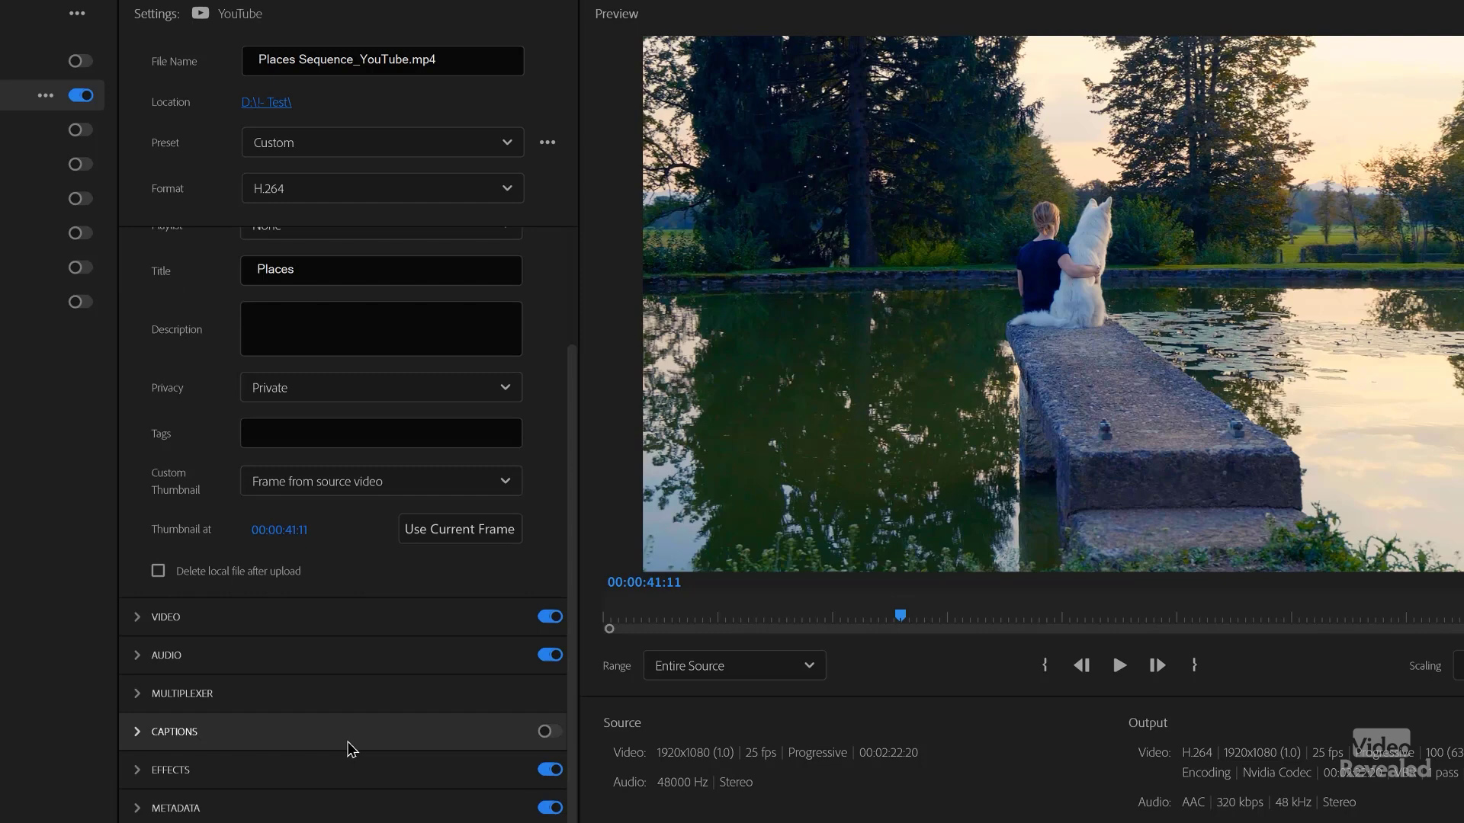
scroll(341, 710, up, 2)
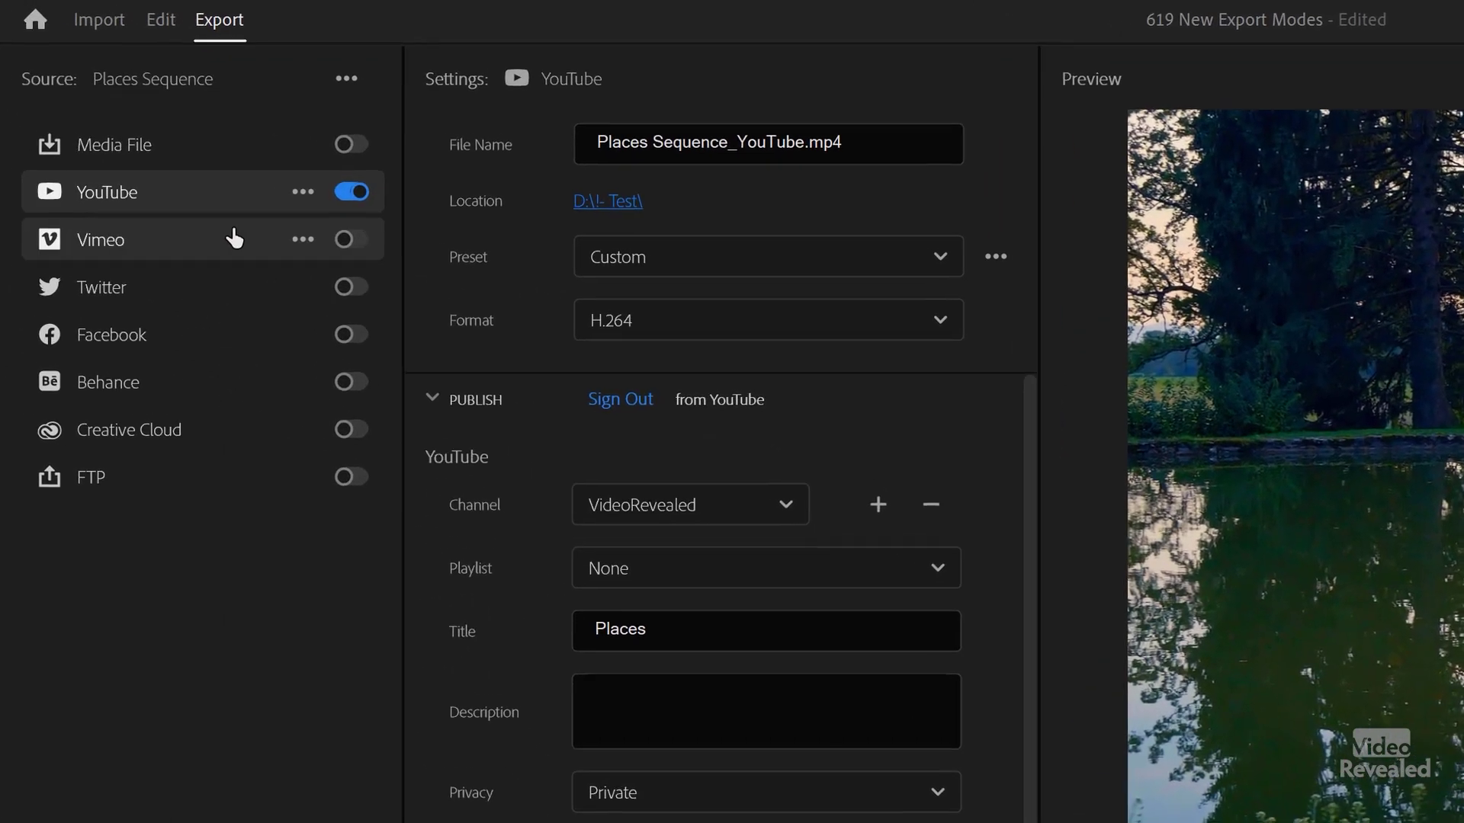
Step: Review the publish settings for the Vimeo, Twitter, Facebook, Behance, Creative Cloud and FTP destinations
click(200, 256)
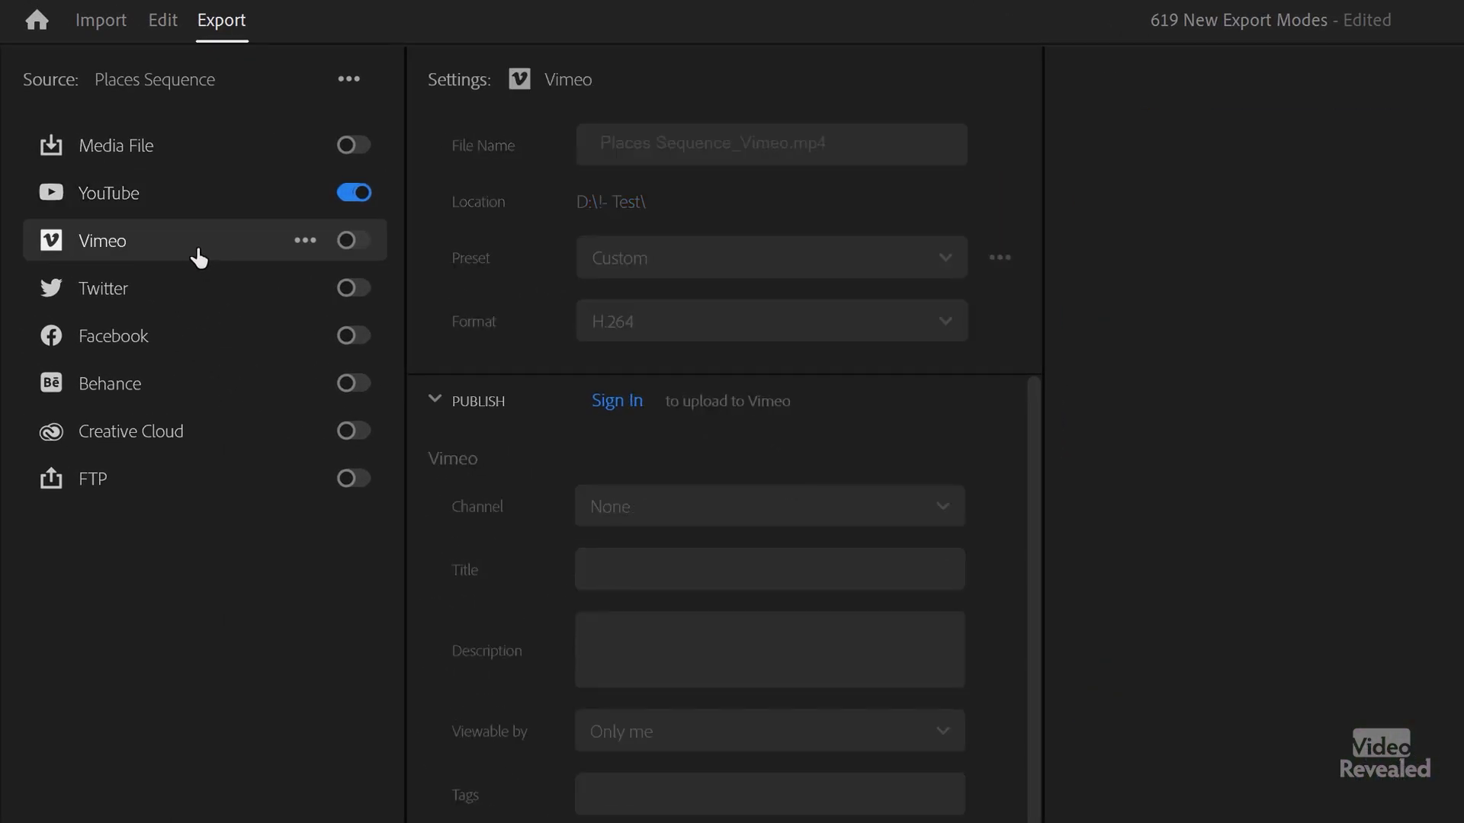
click(175, 305)
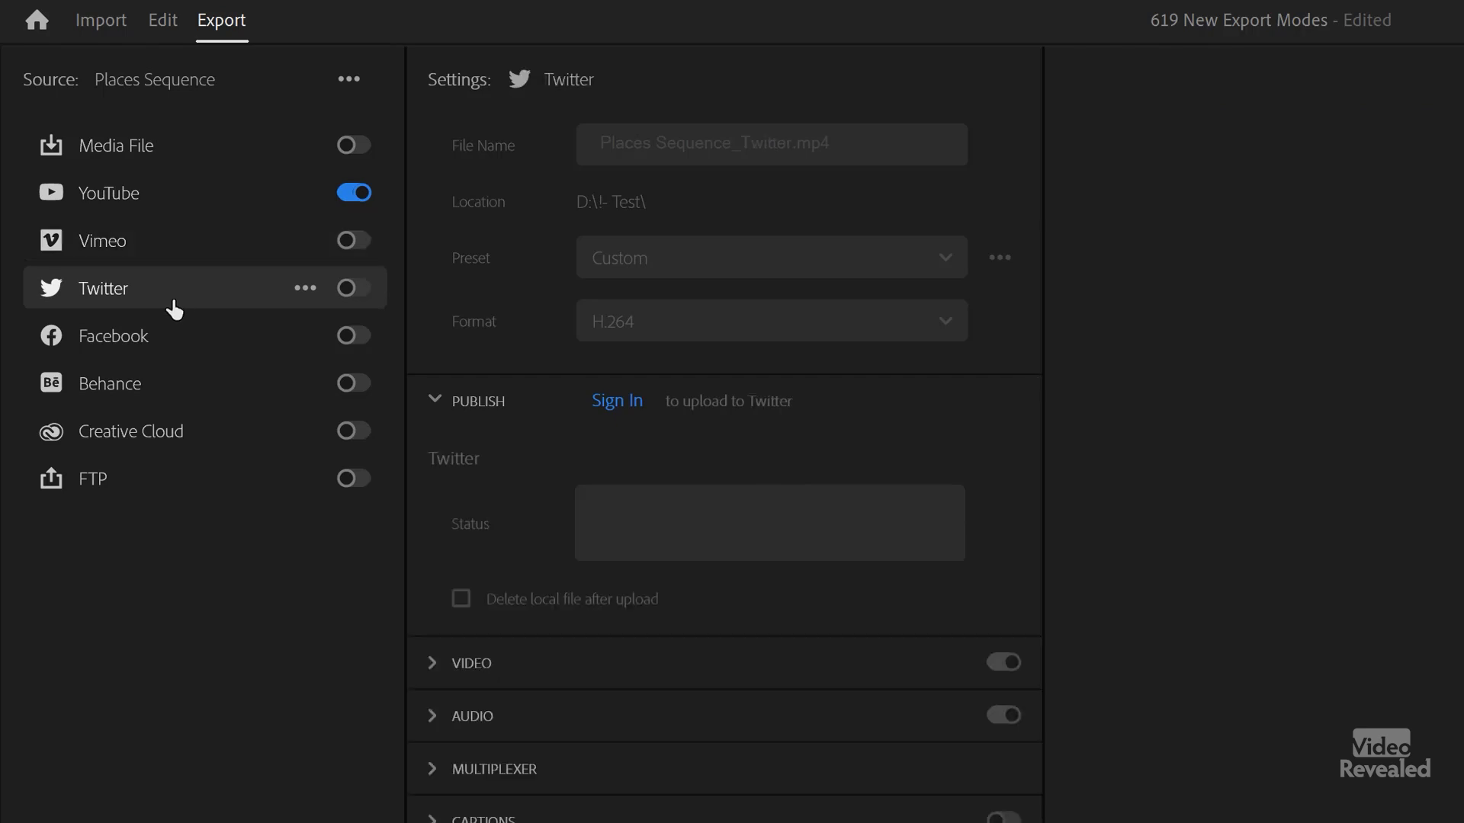
click(211, 345)
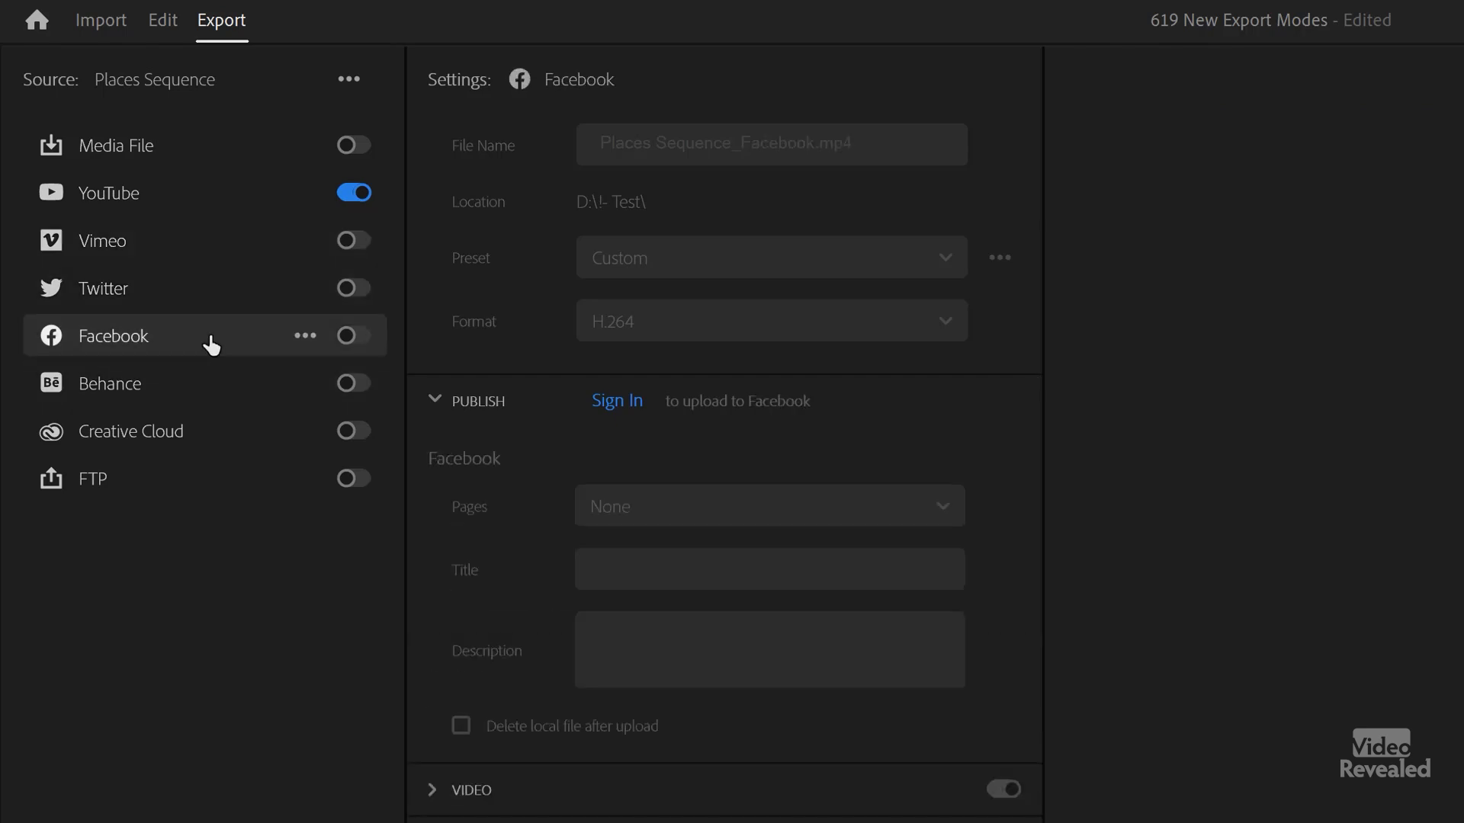
click(208, 393)
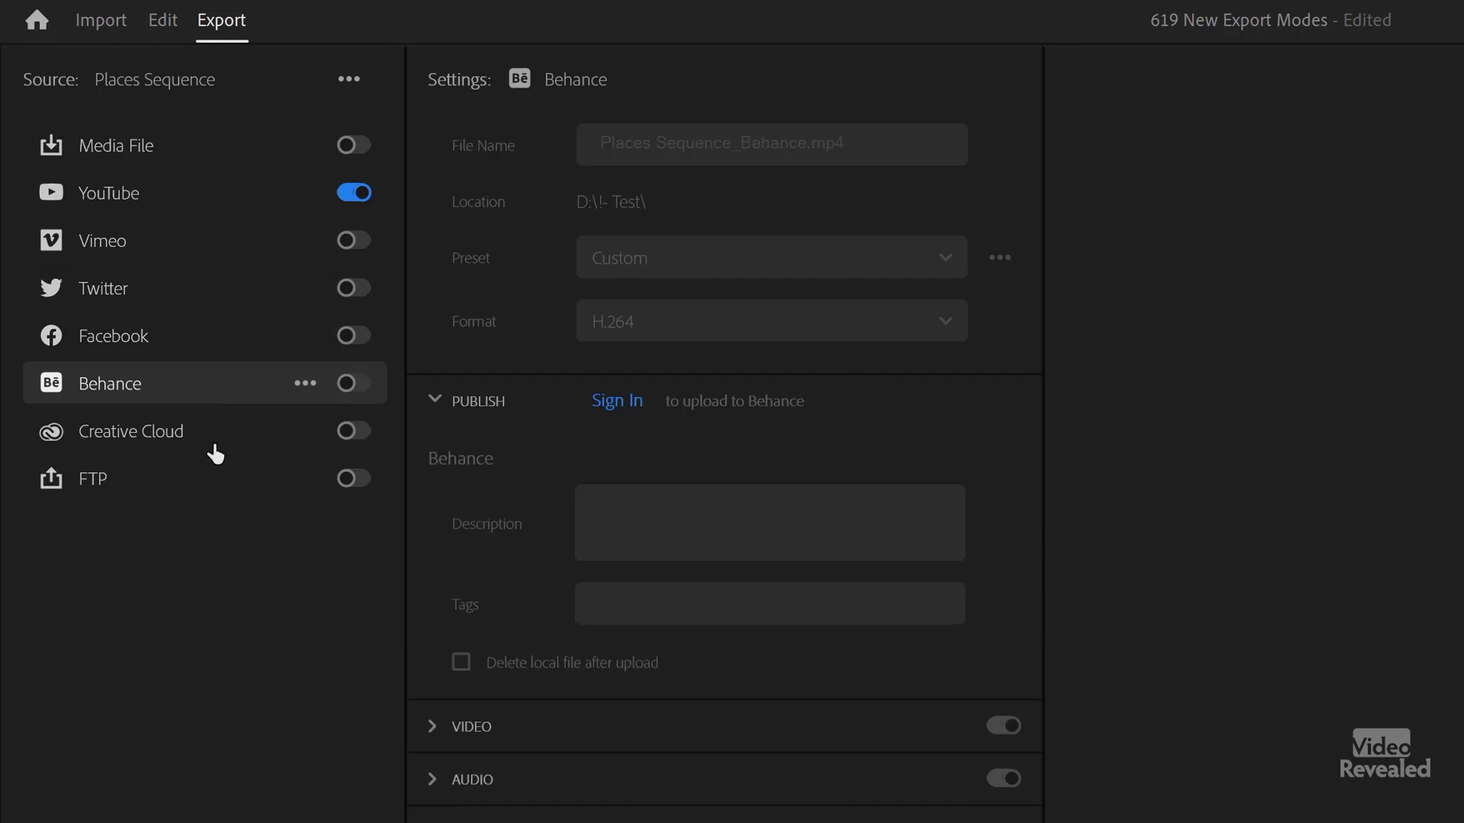
click(172, 436)
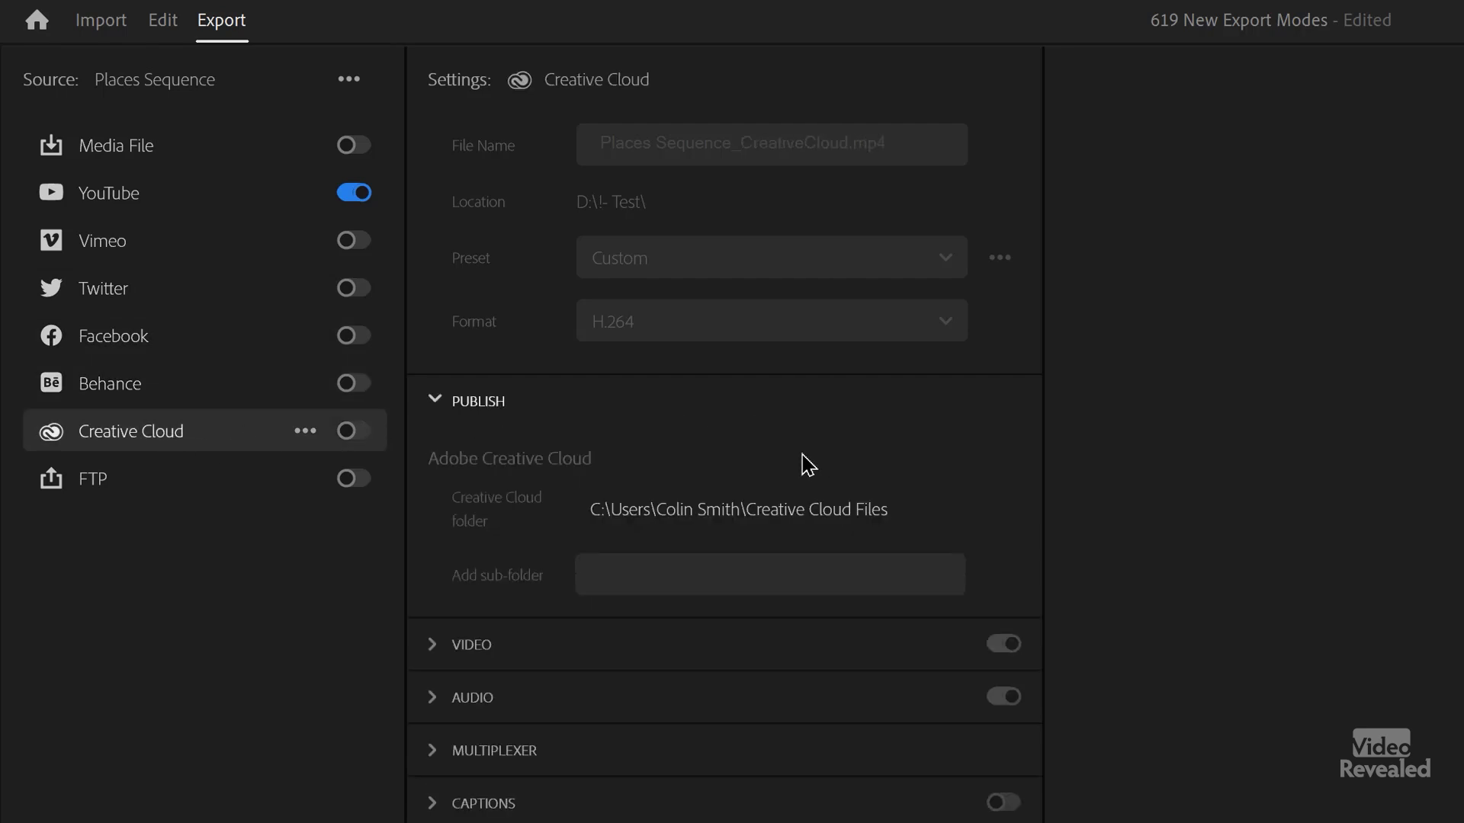
click(201, 503)
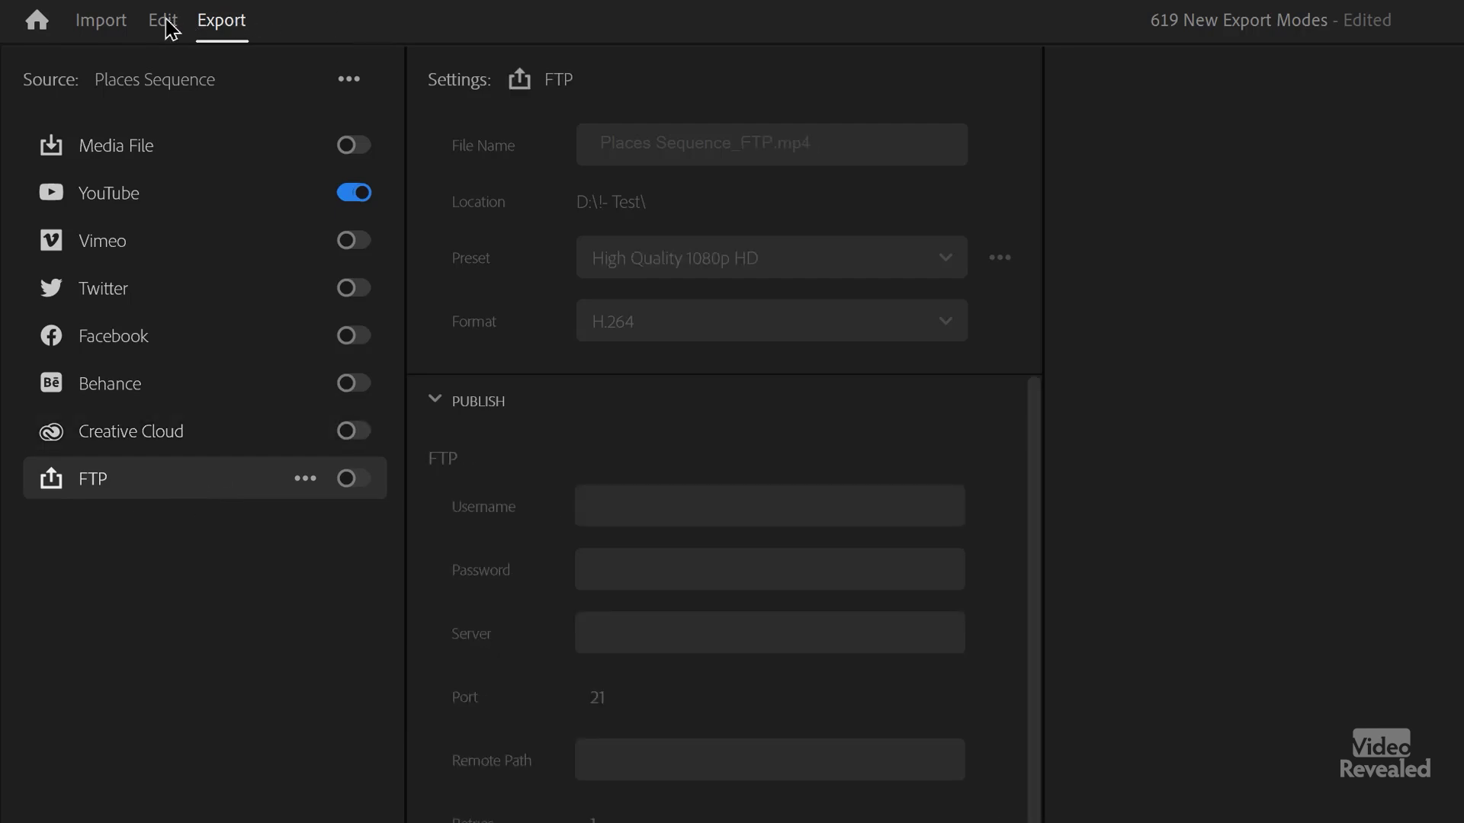
Step: Disable the YouTube destination, enable Media File in its place and return to Edit mode
click(358, 197)
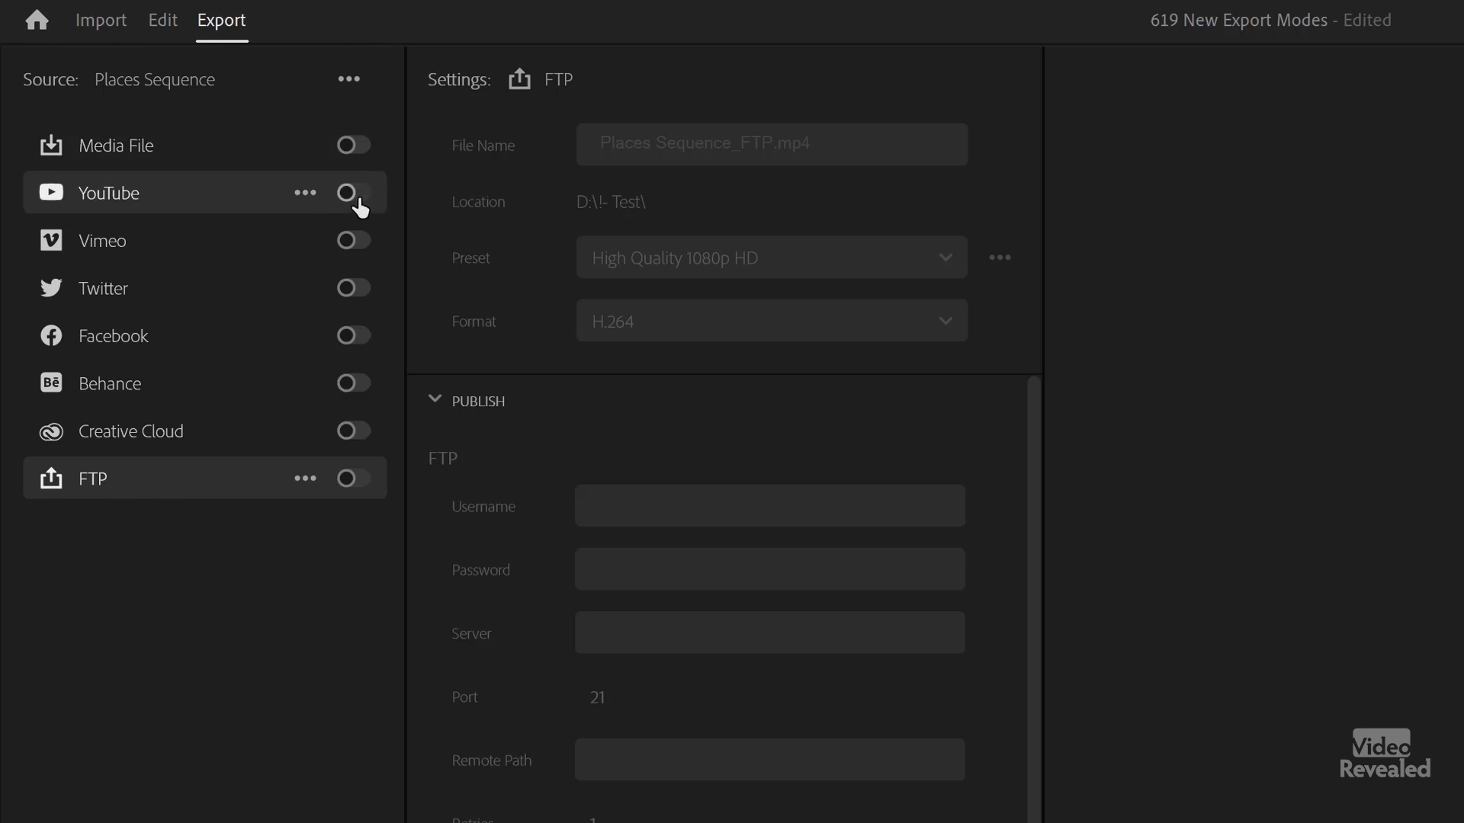
click(358, 152)
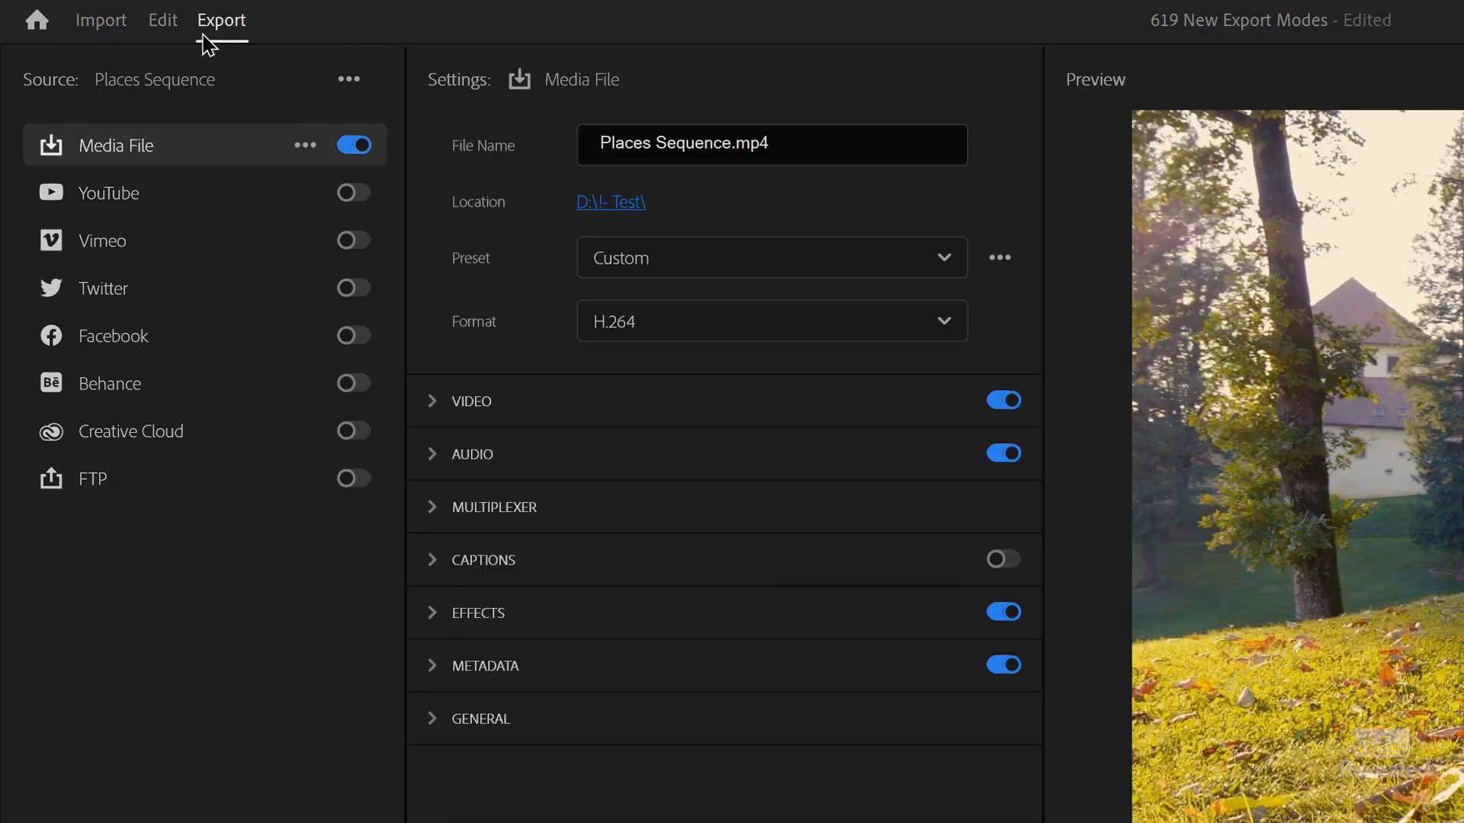
click(165, 21)
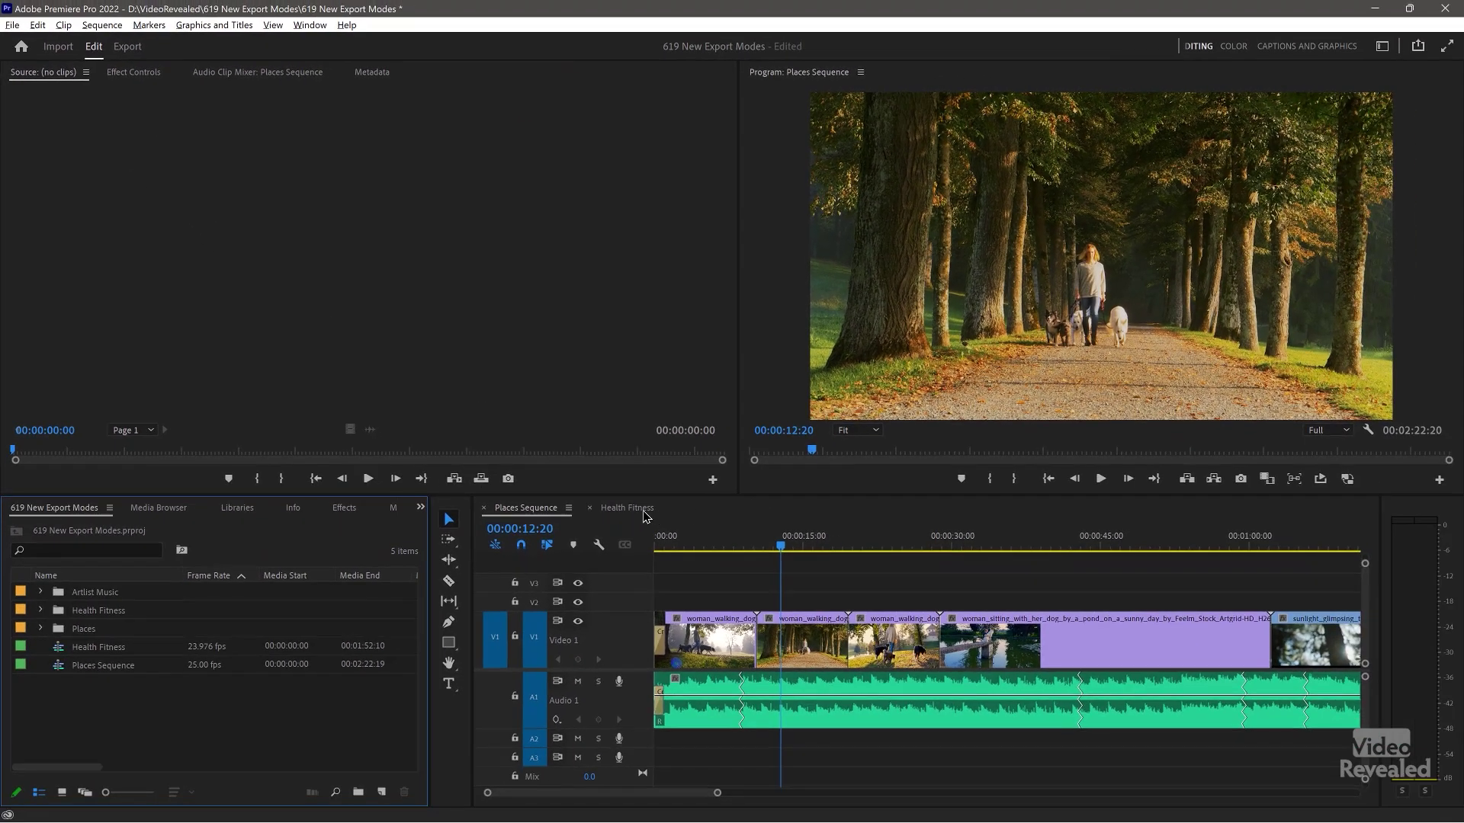
Step: Select both the Health Fitness and Places Sequence sequences in the project and bring them together into Export mode
click(648, 509)
click(543, 509)
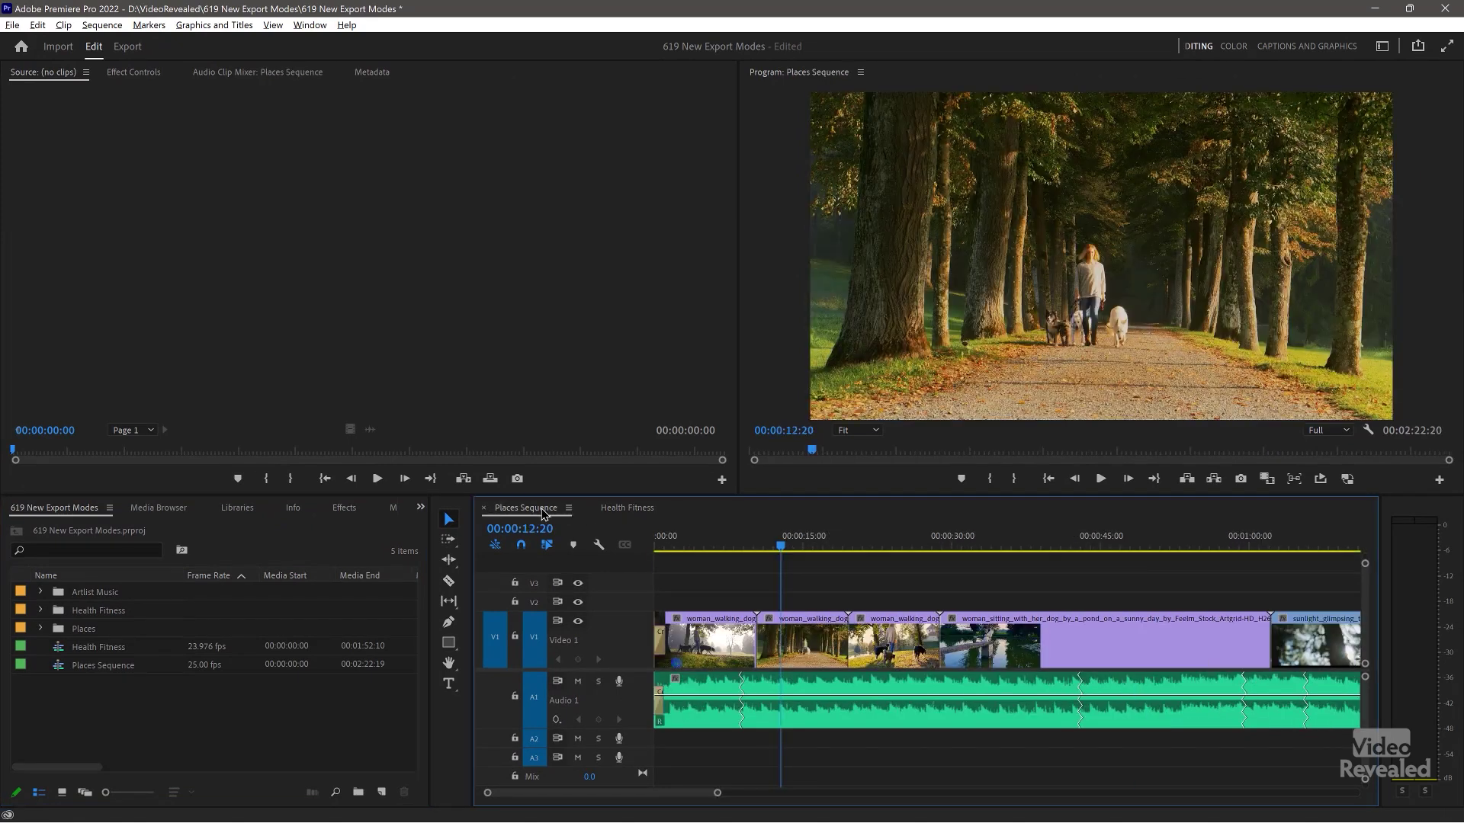
drag(155, 701, 111, 650)
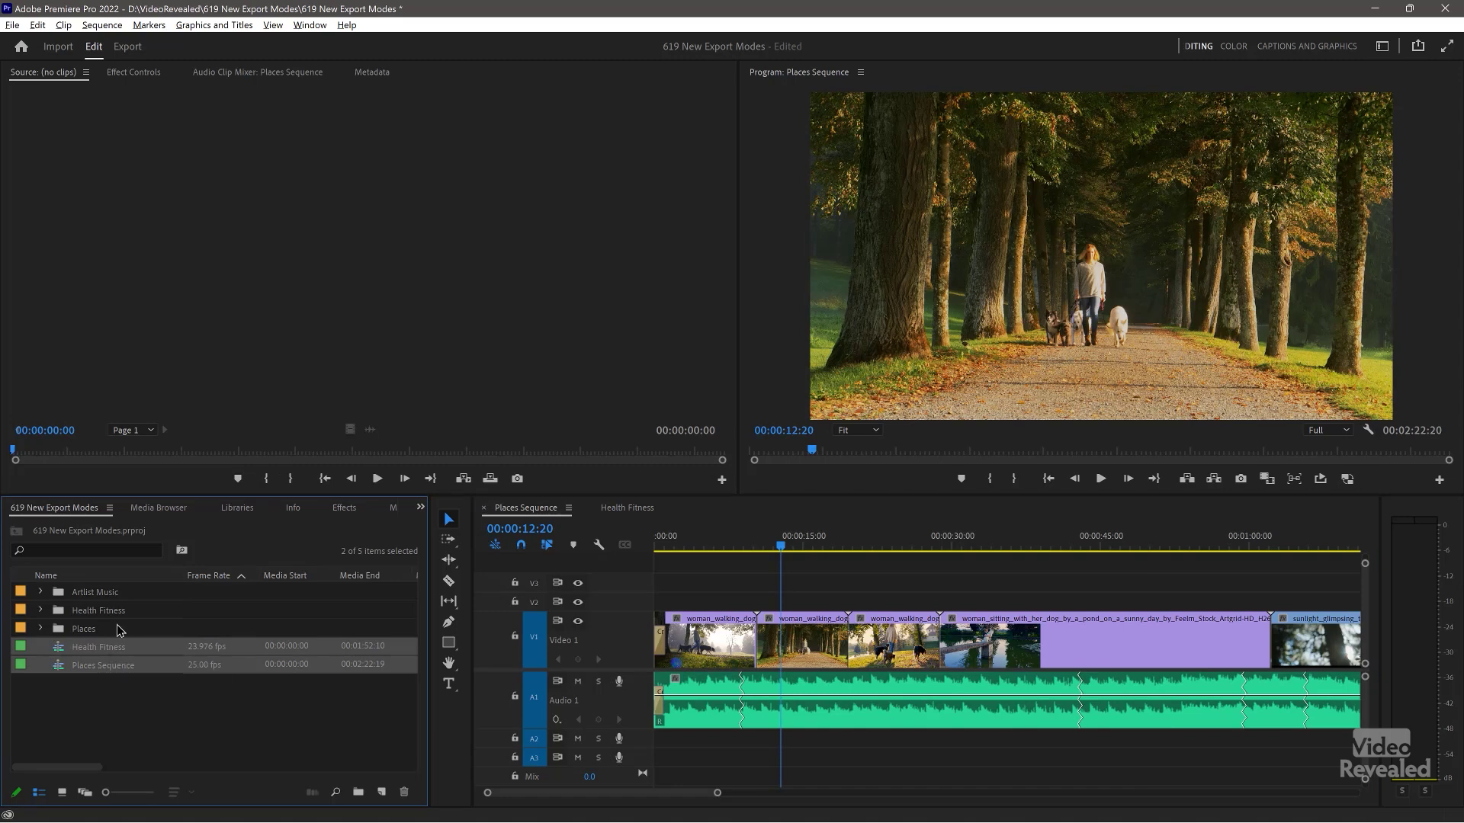
click(135, 48)
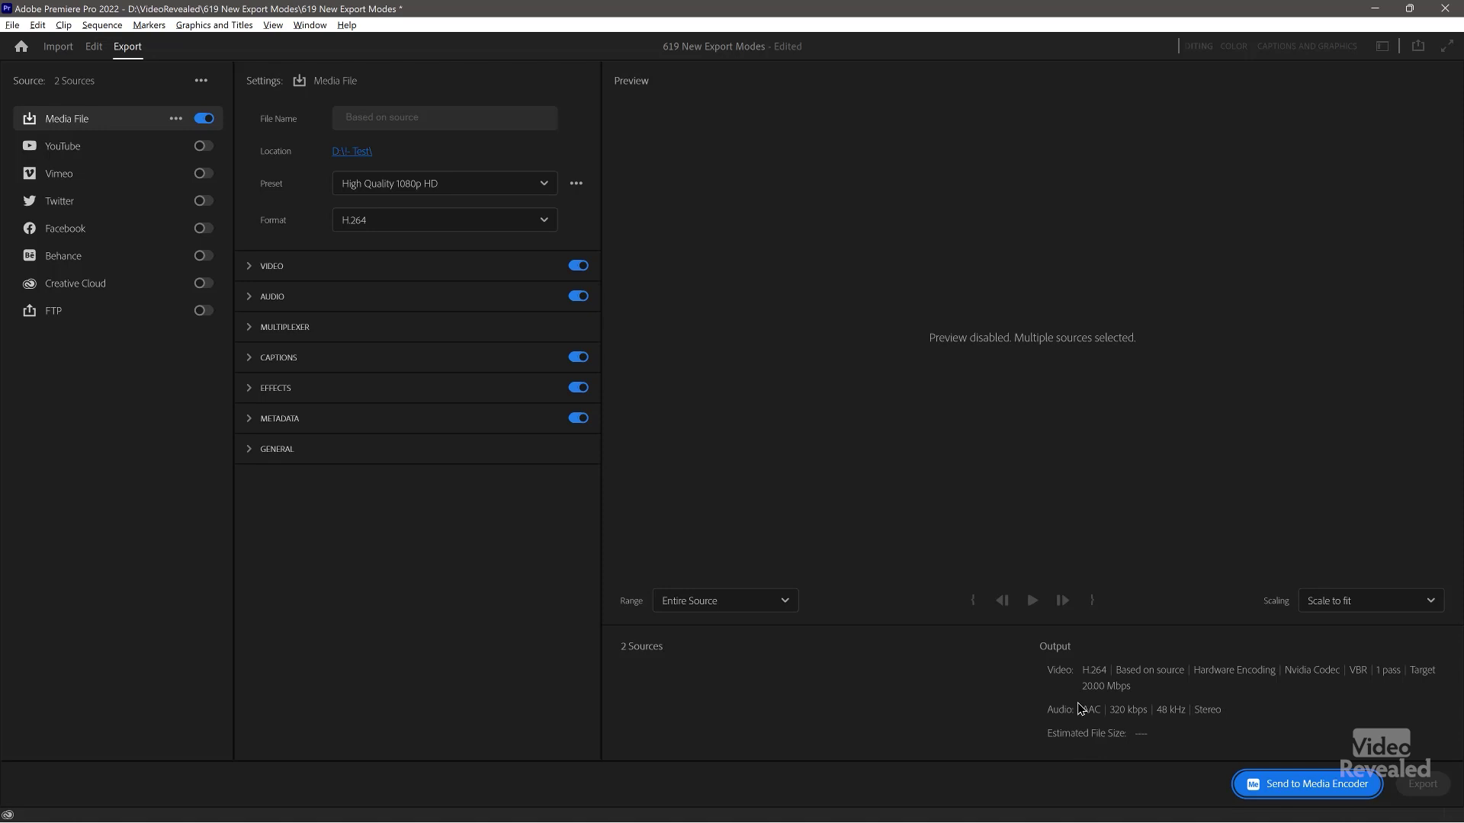
Step: Return to Edit mode, select all the clips inside the Places bin and bring them into Export mode
click(95, 48)
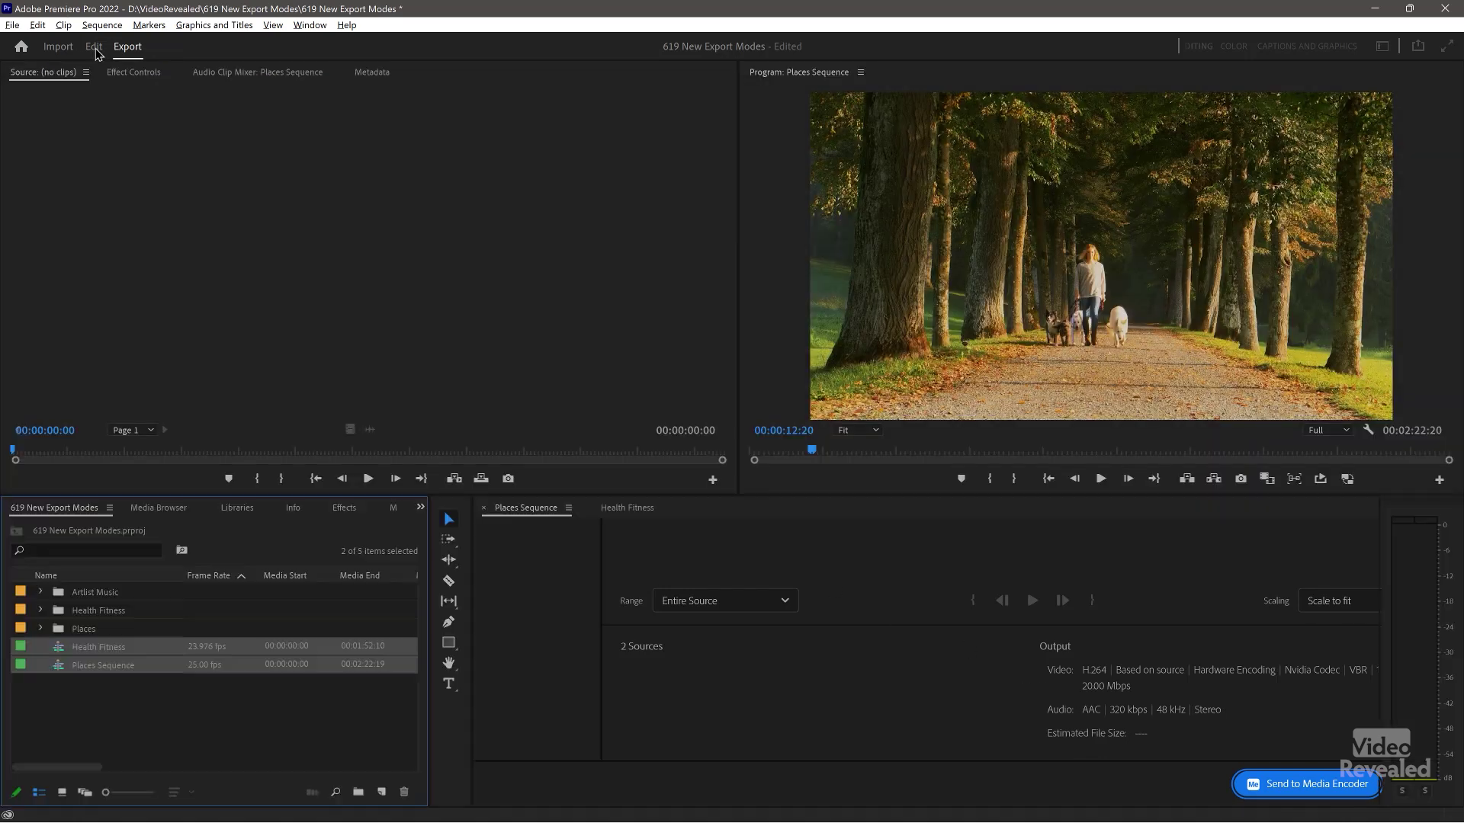
click(41, 630)
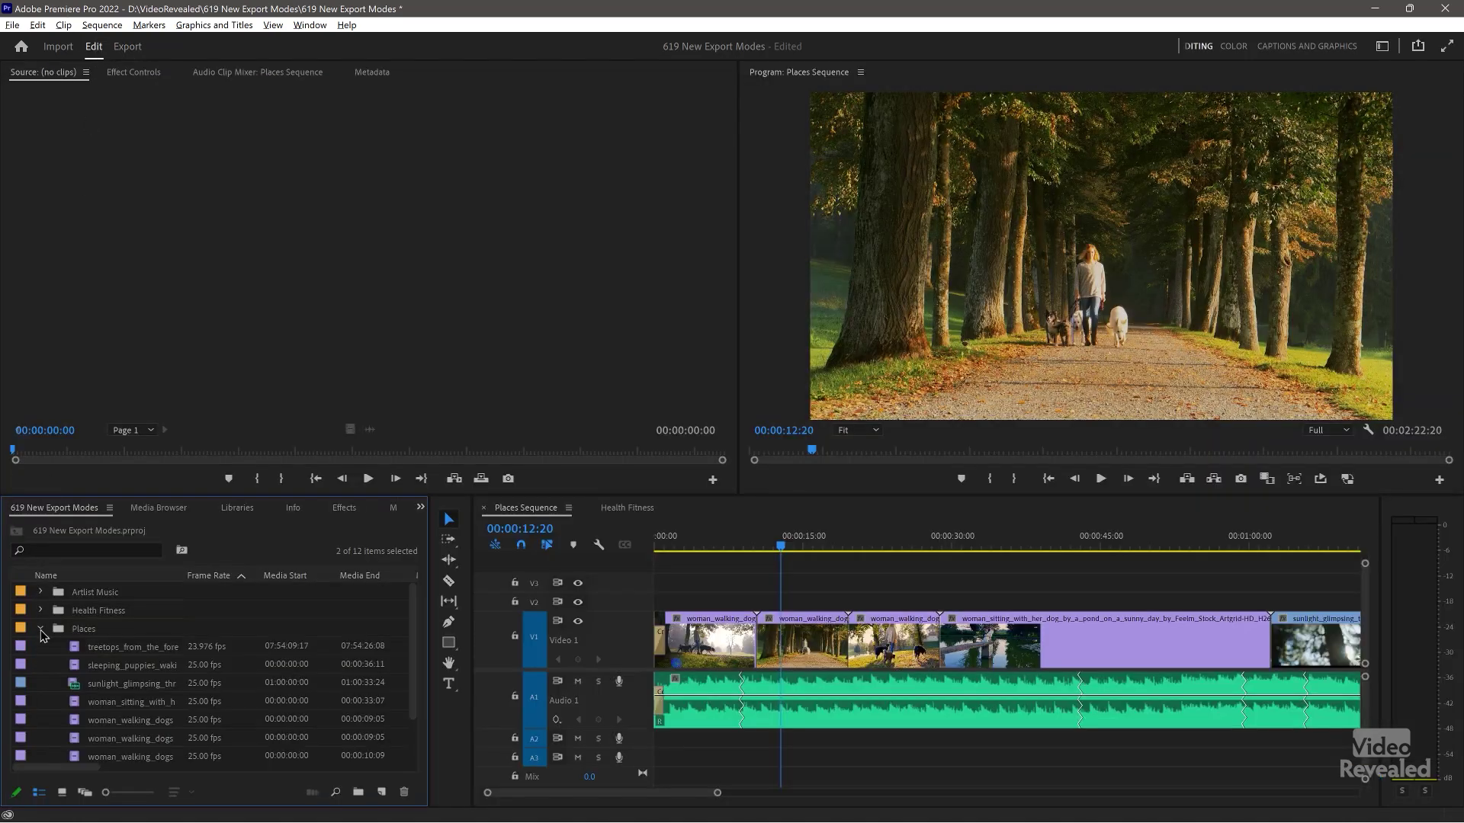
drag(46, 652, 151, 749)
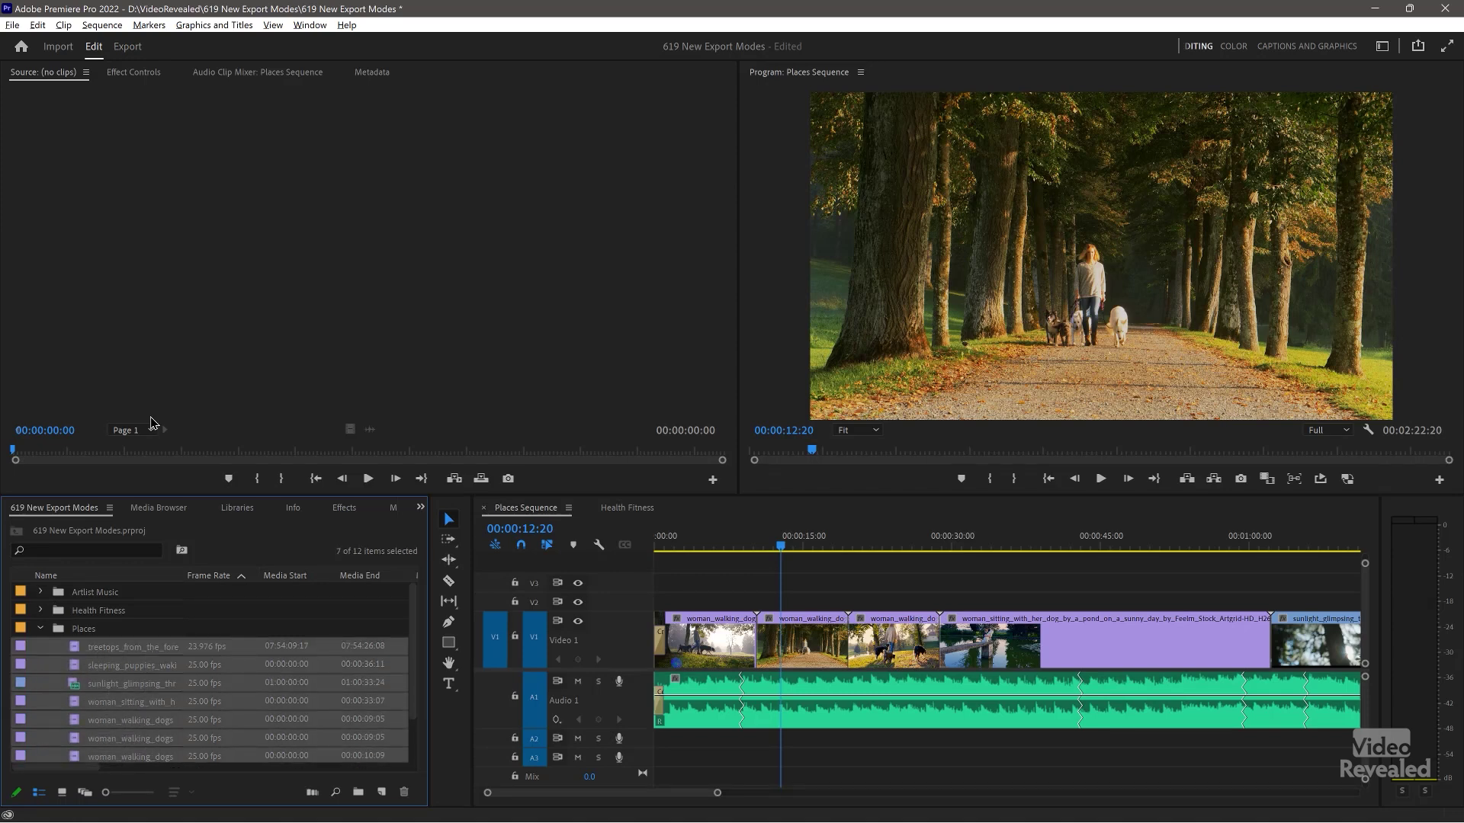
click(137, 48)
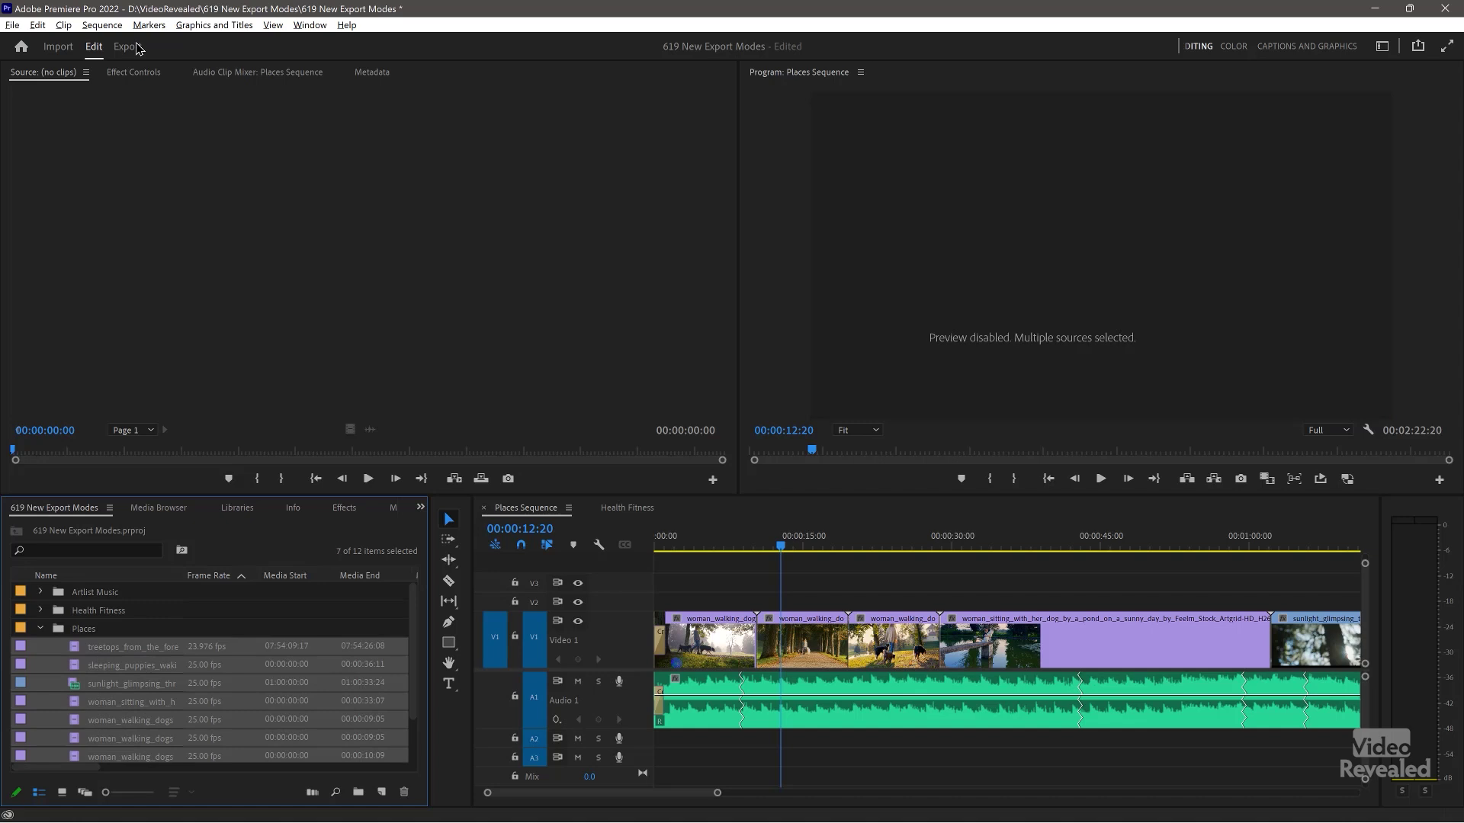